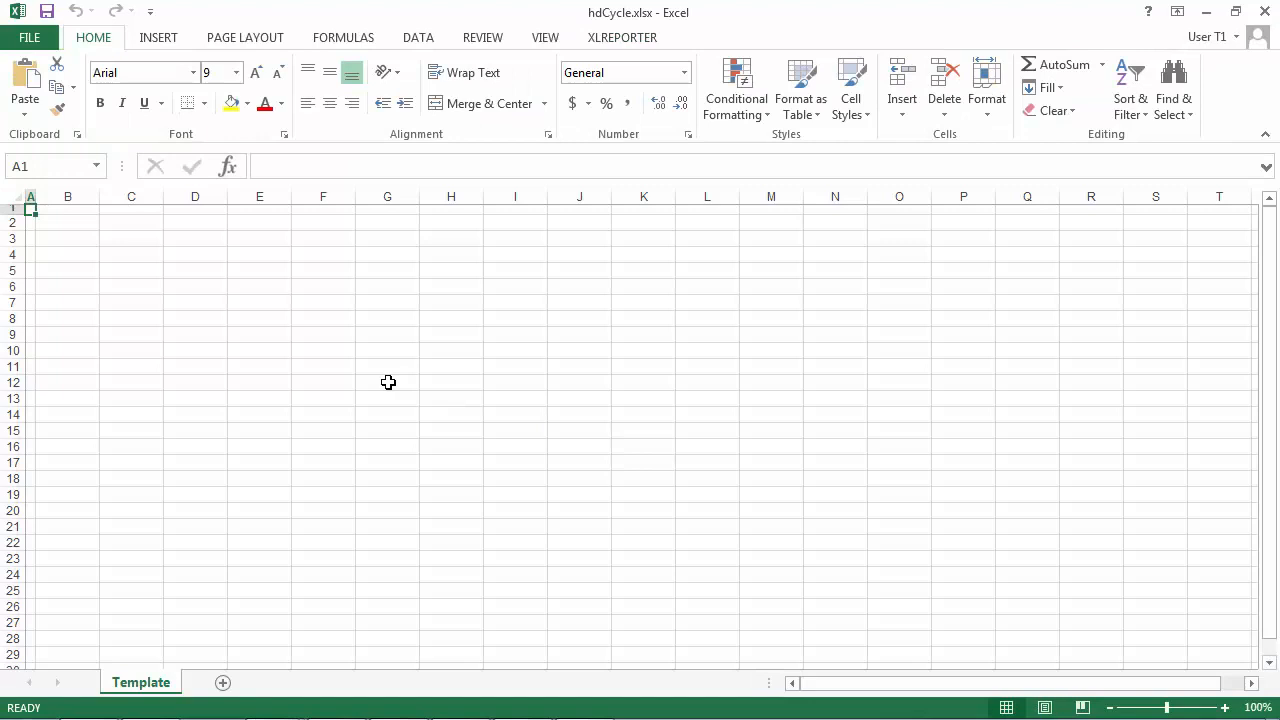
Insert a template header across B2:F2 with the title "Cycle Report" using the XLReporter Design tool.
click(628, 40)
click(203, 84)
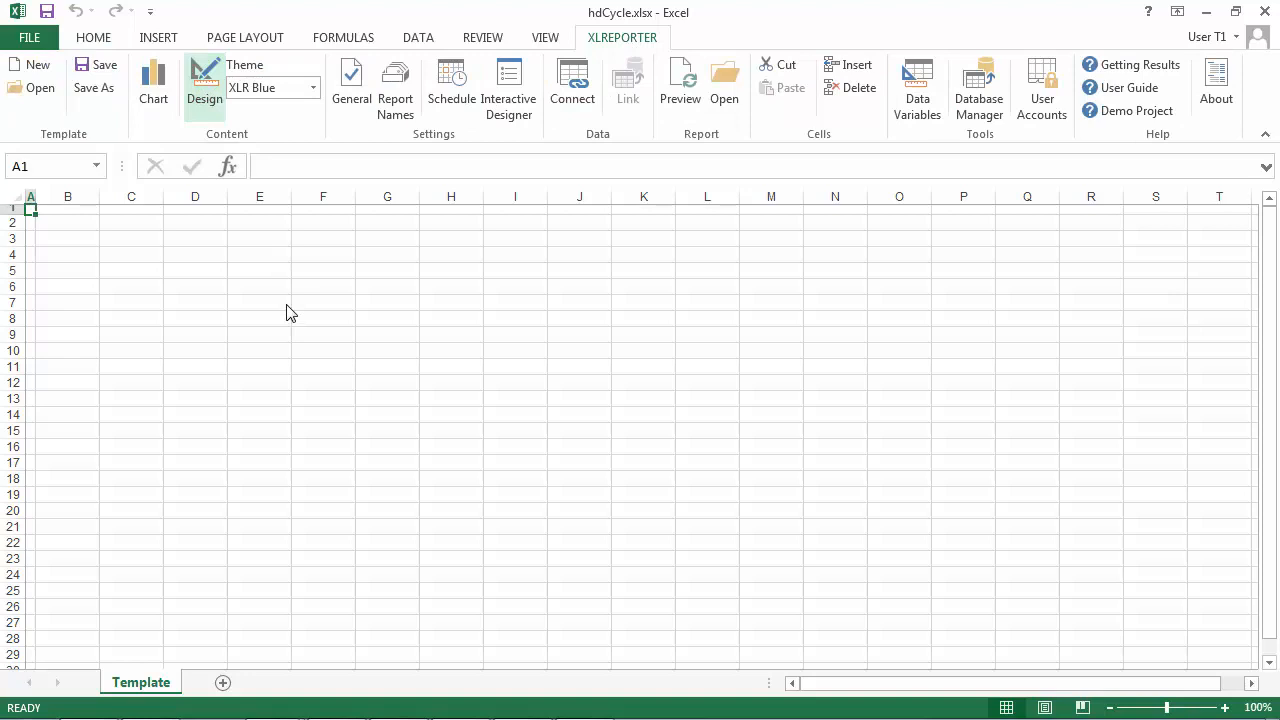
click(222, 288)
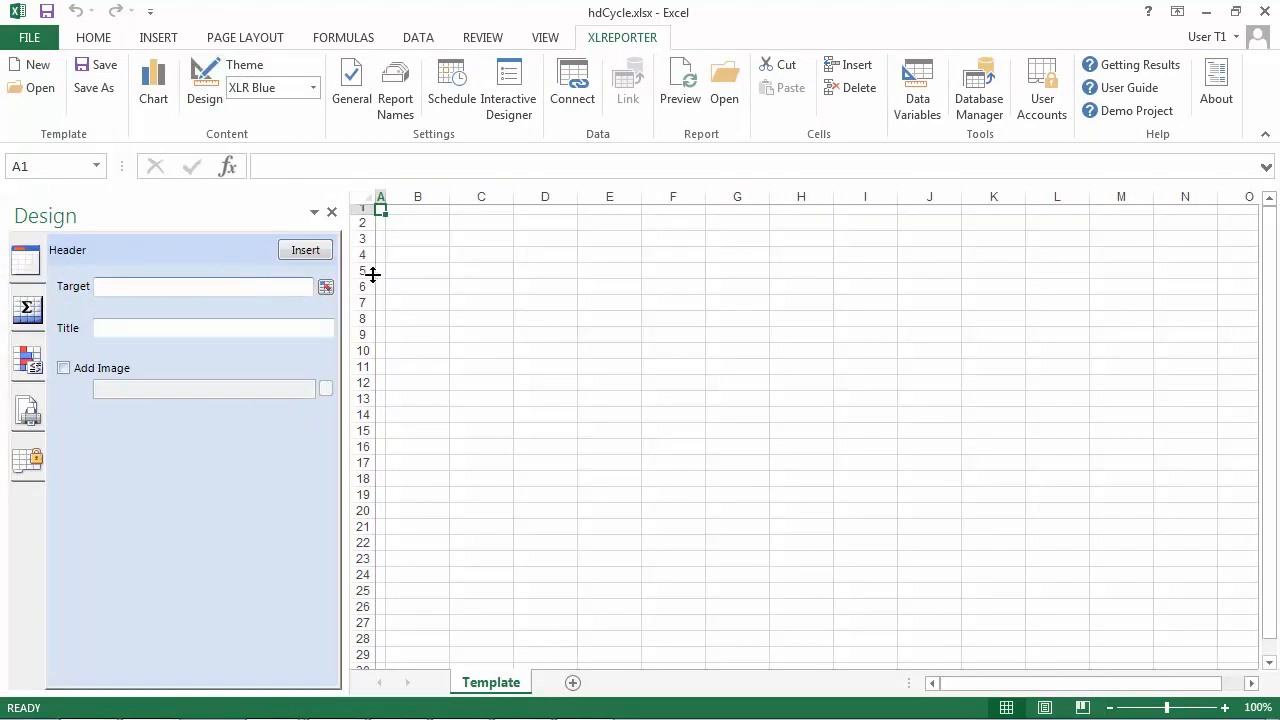
drag(421, 227, 690, 222)
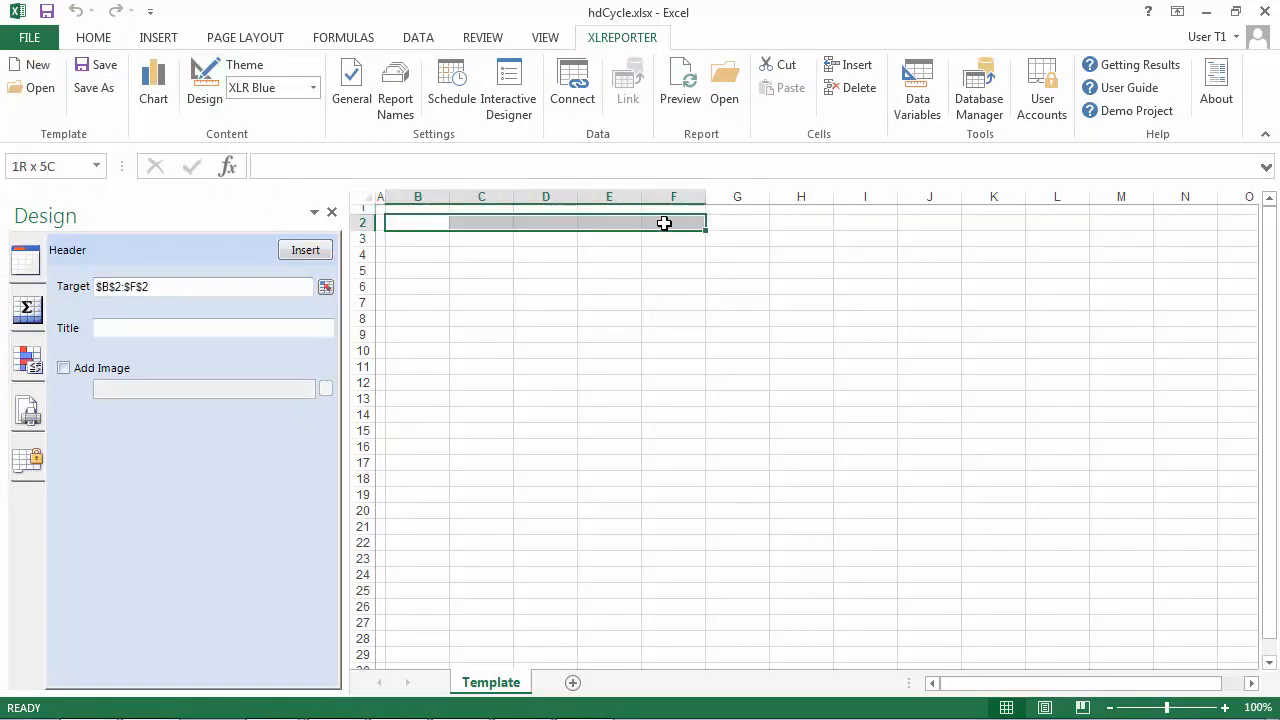
click(217, 330)
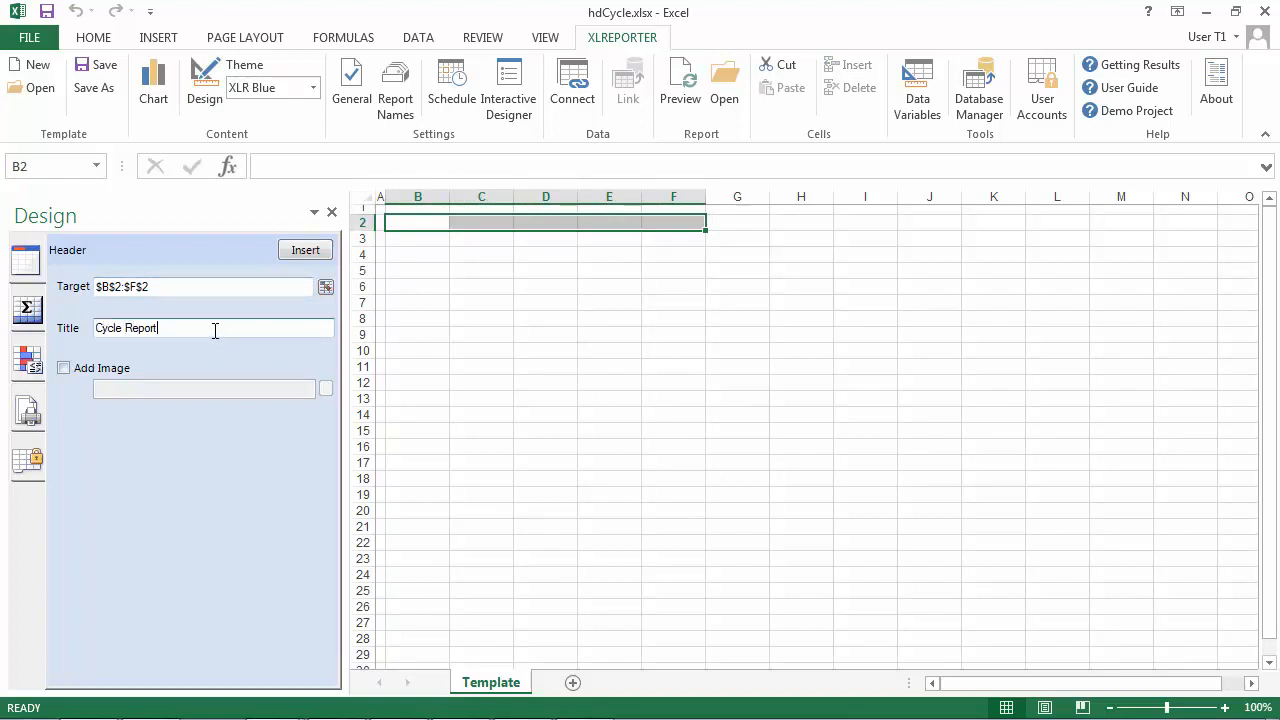
click(306, 252)
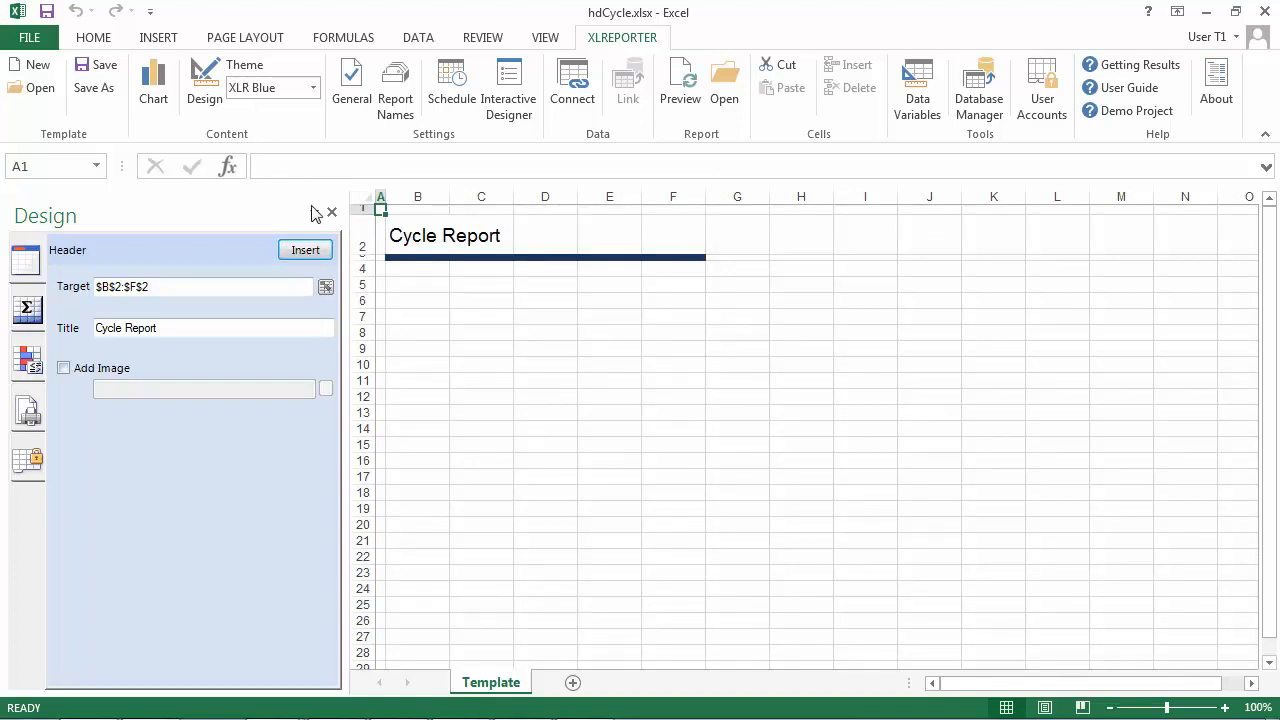
Enter the labels Start Date, End Date and End Time in cells B5, B6 and B7.
click(438, 288)
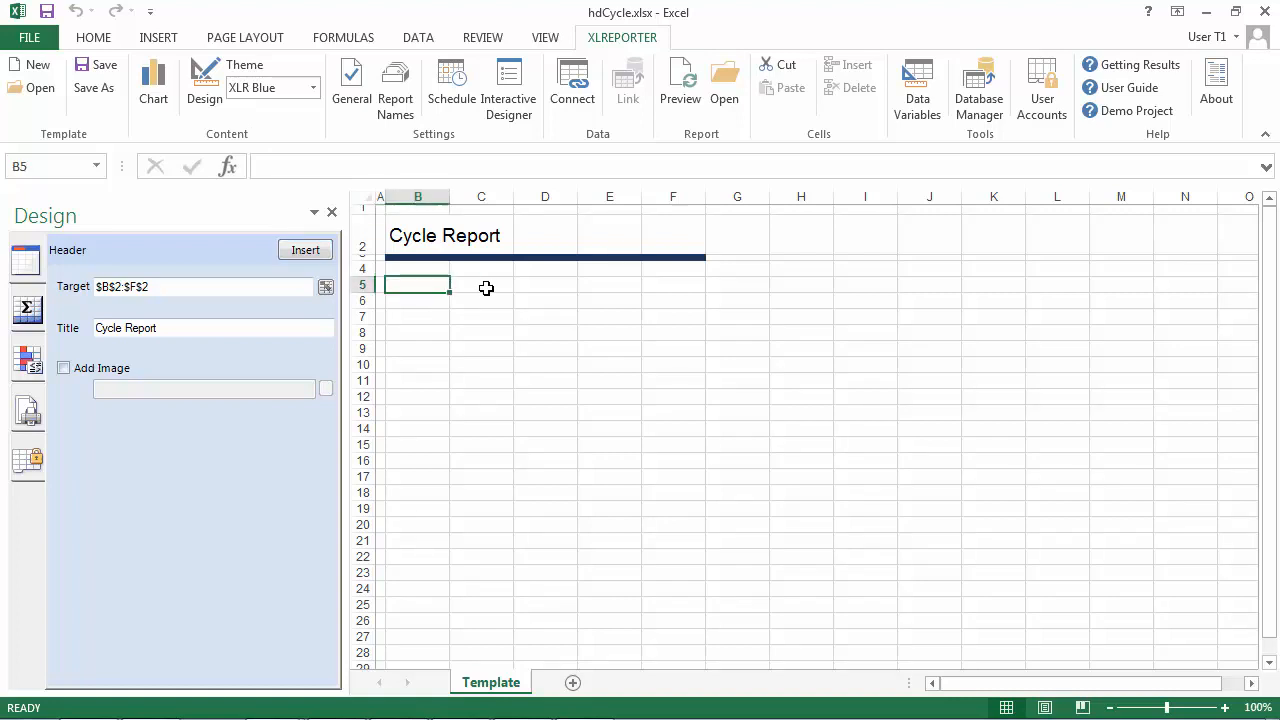
text(Start Date)
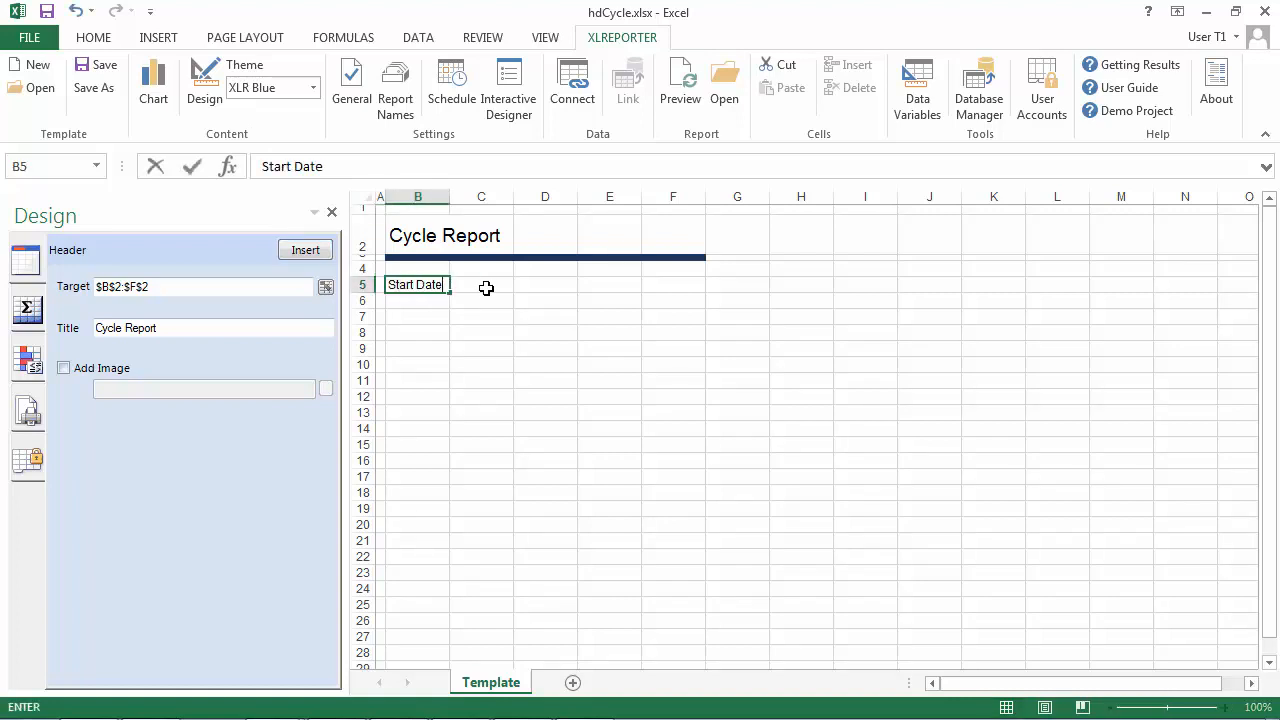
key(Return)
text(End)
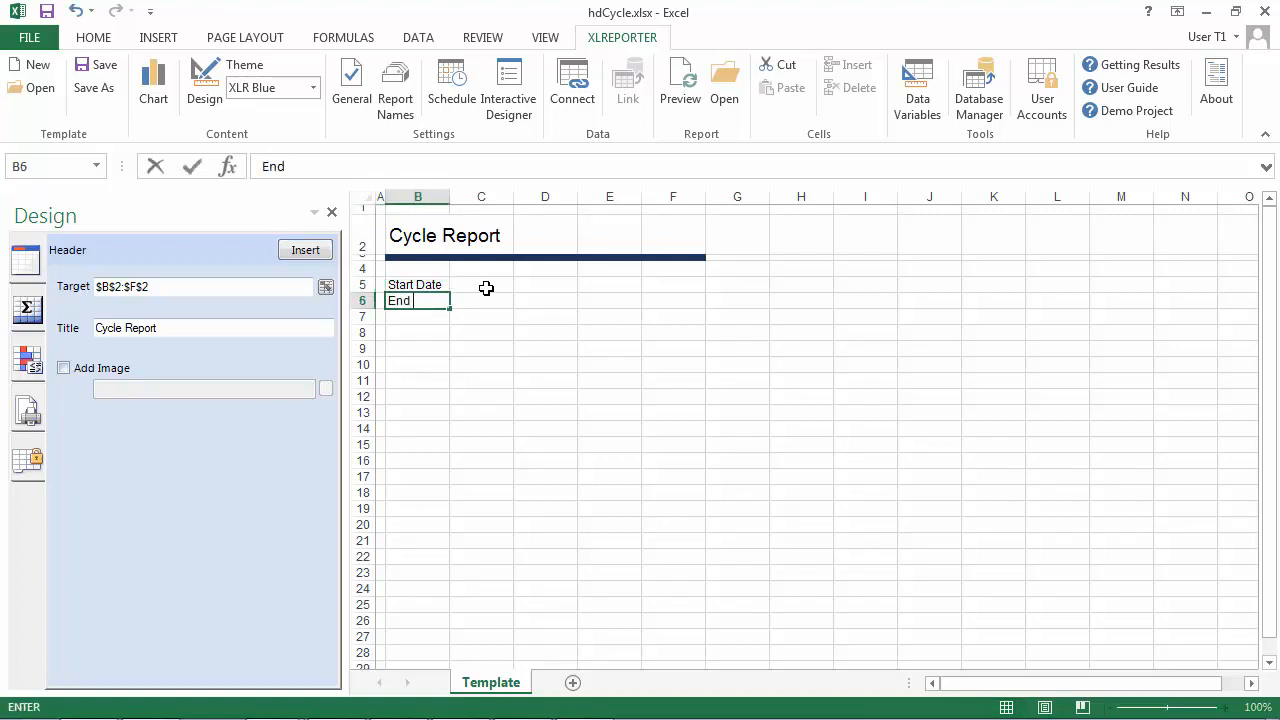
text( Date)
key(Return)
text(End Time)
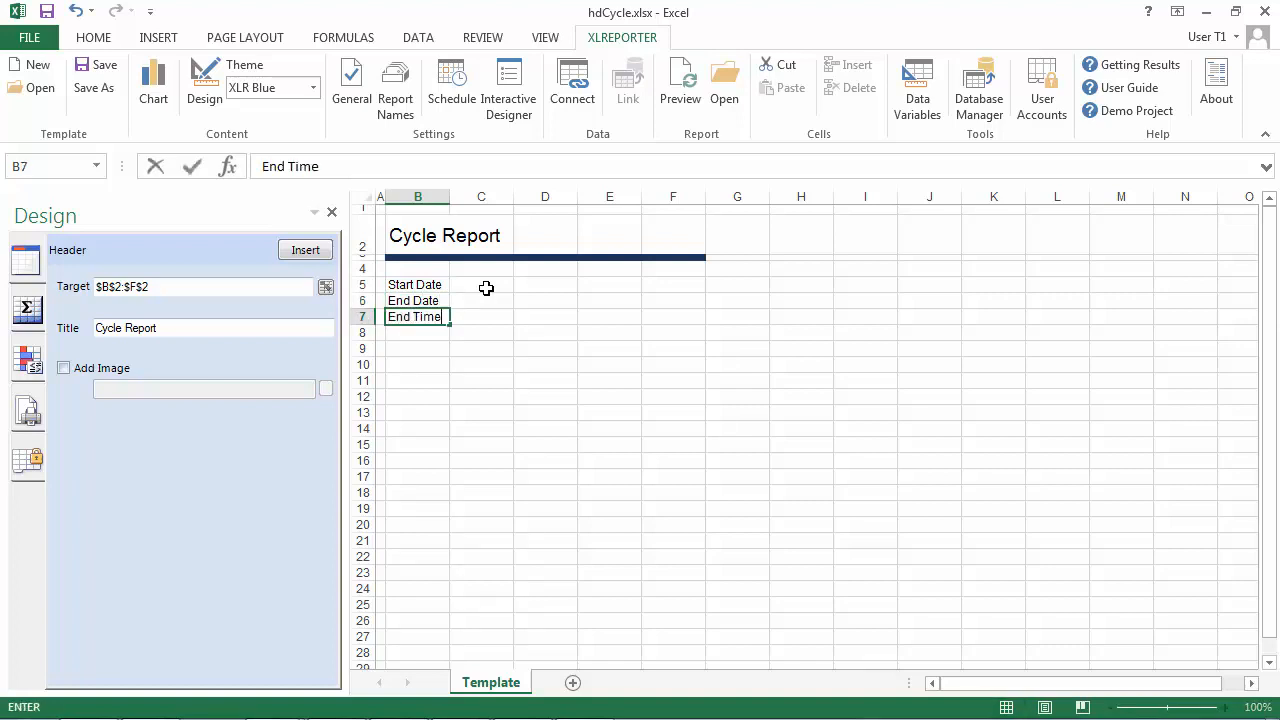
key(Up)
key(Up)
key(Down)
key(Down)
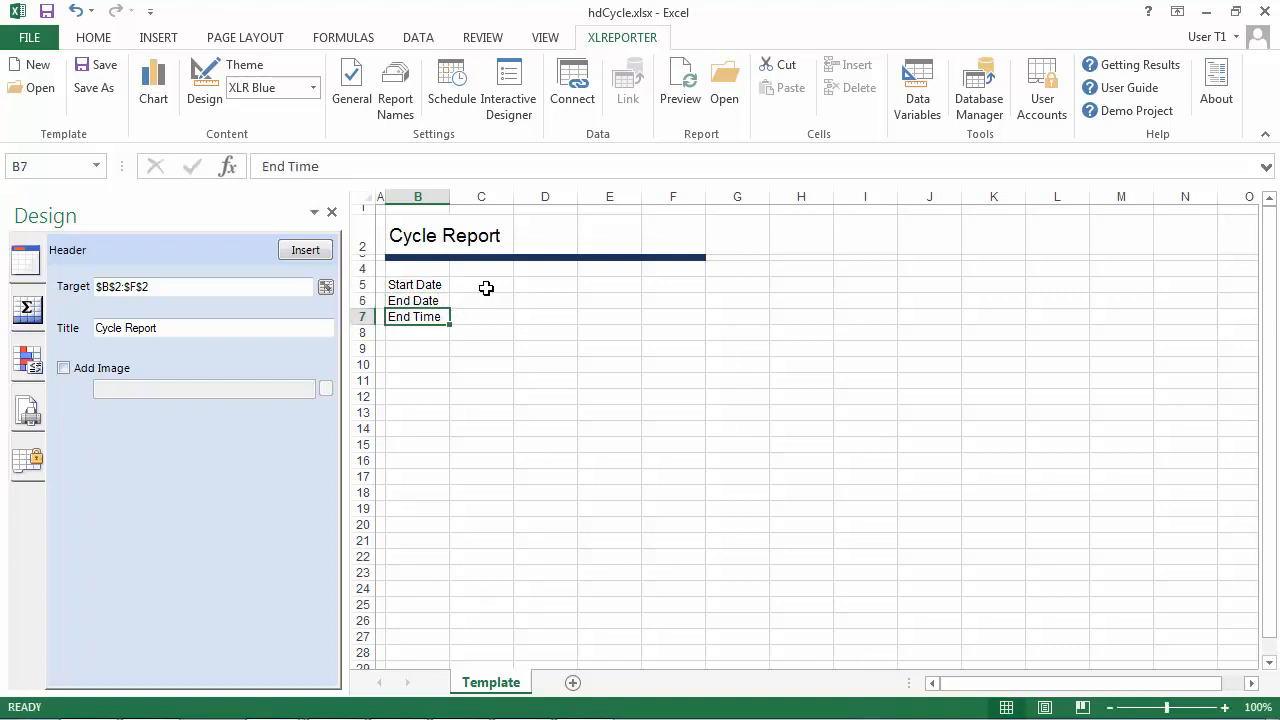
Add a Variables data connection that places the Start Date field of date-time variable DT000 in cell C5.
key(Right)
key(Up)
key(Up)
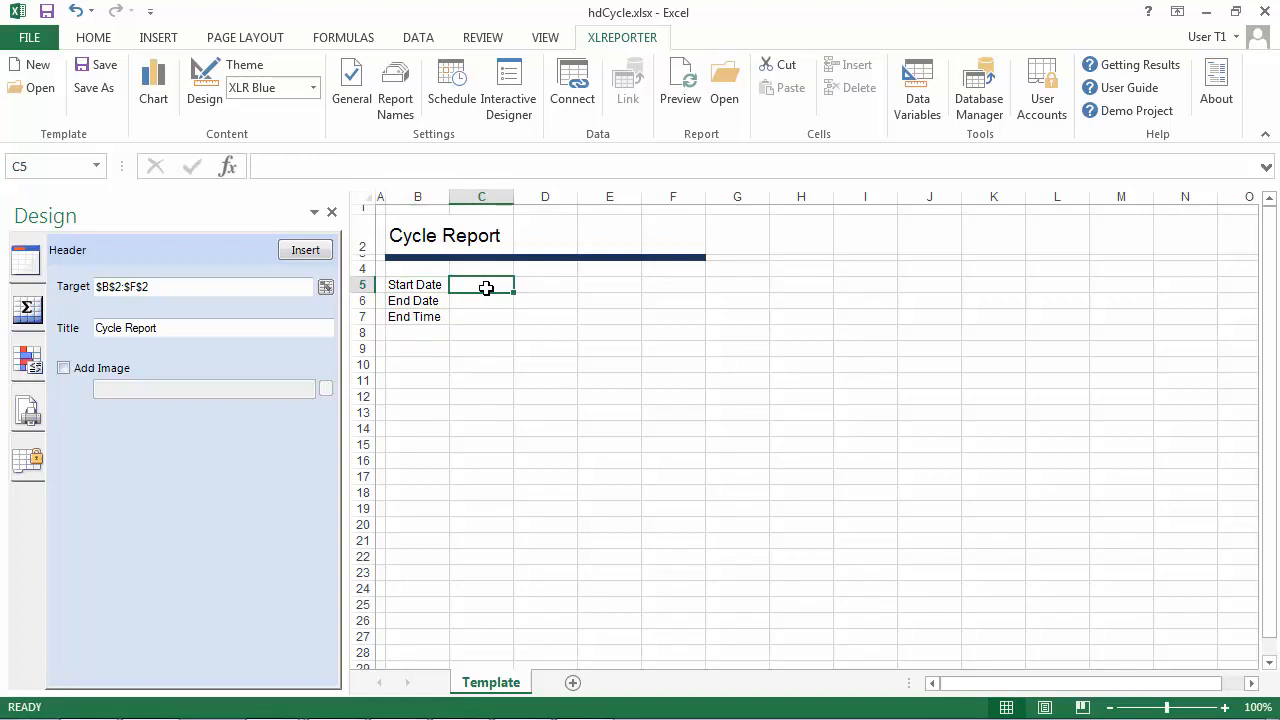
click(562, 107)
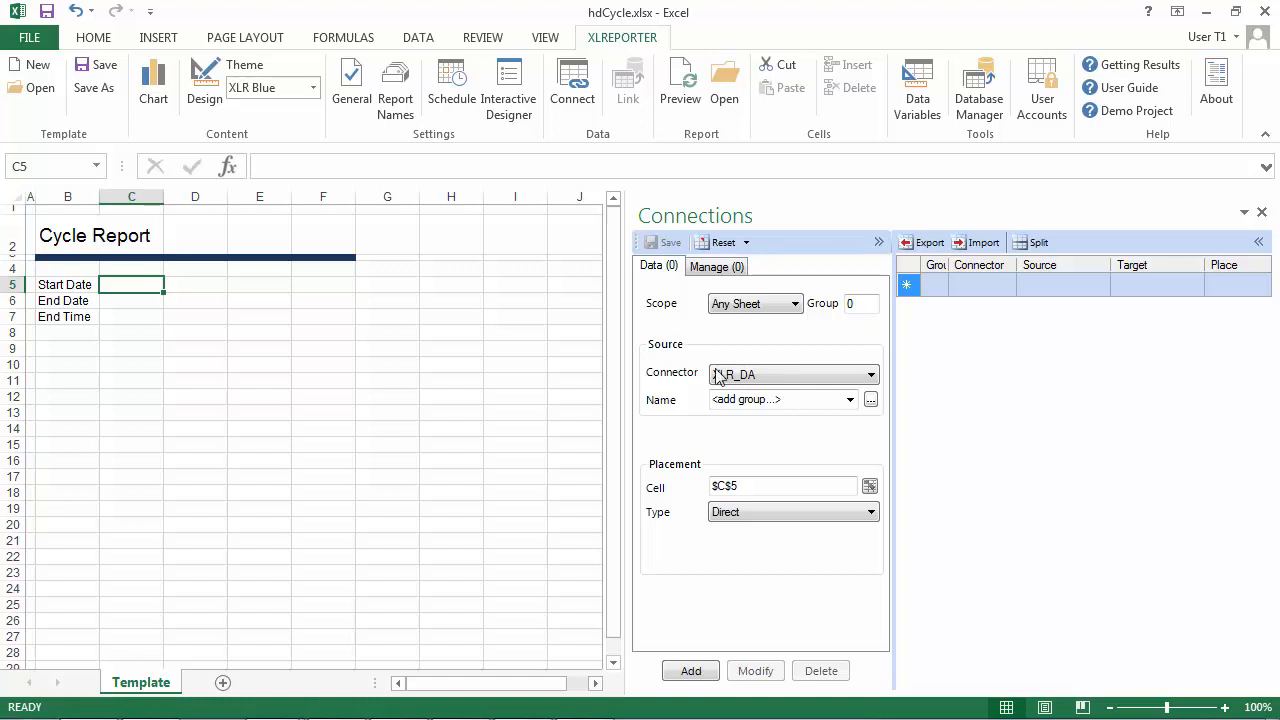
click(757, 376)
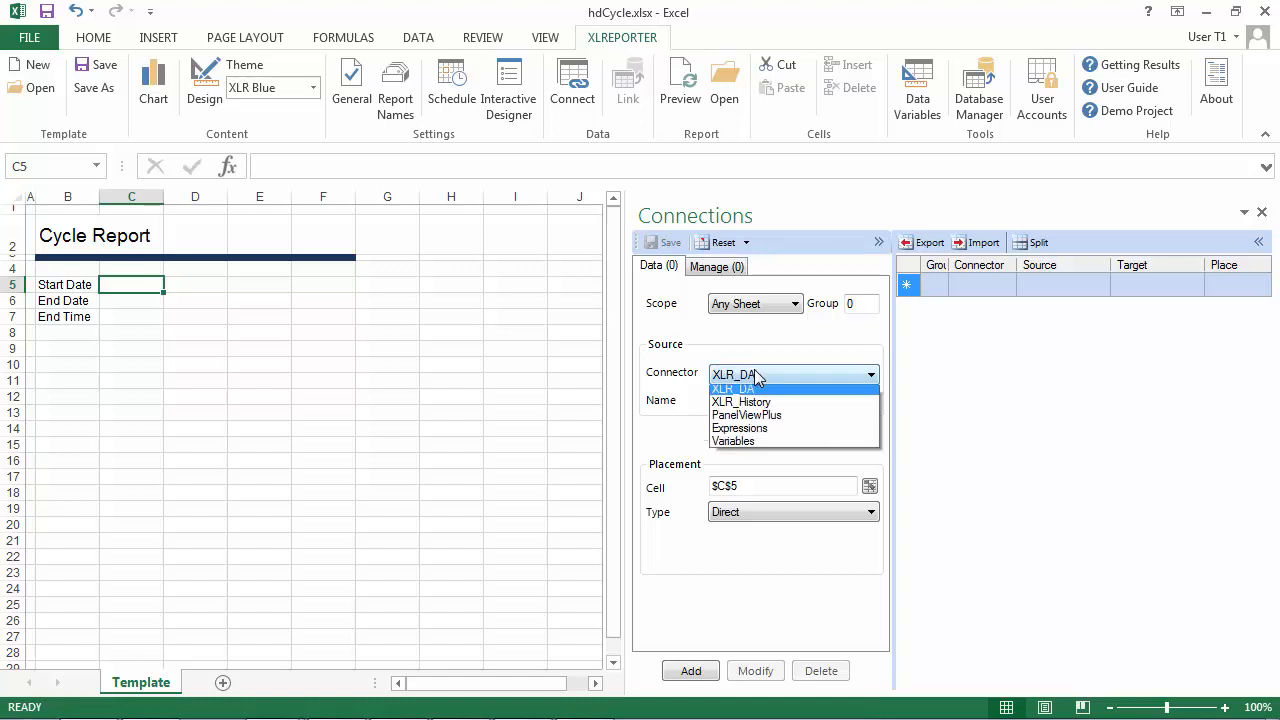
click(757, 446)
click(870, 401)
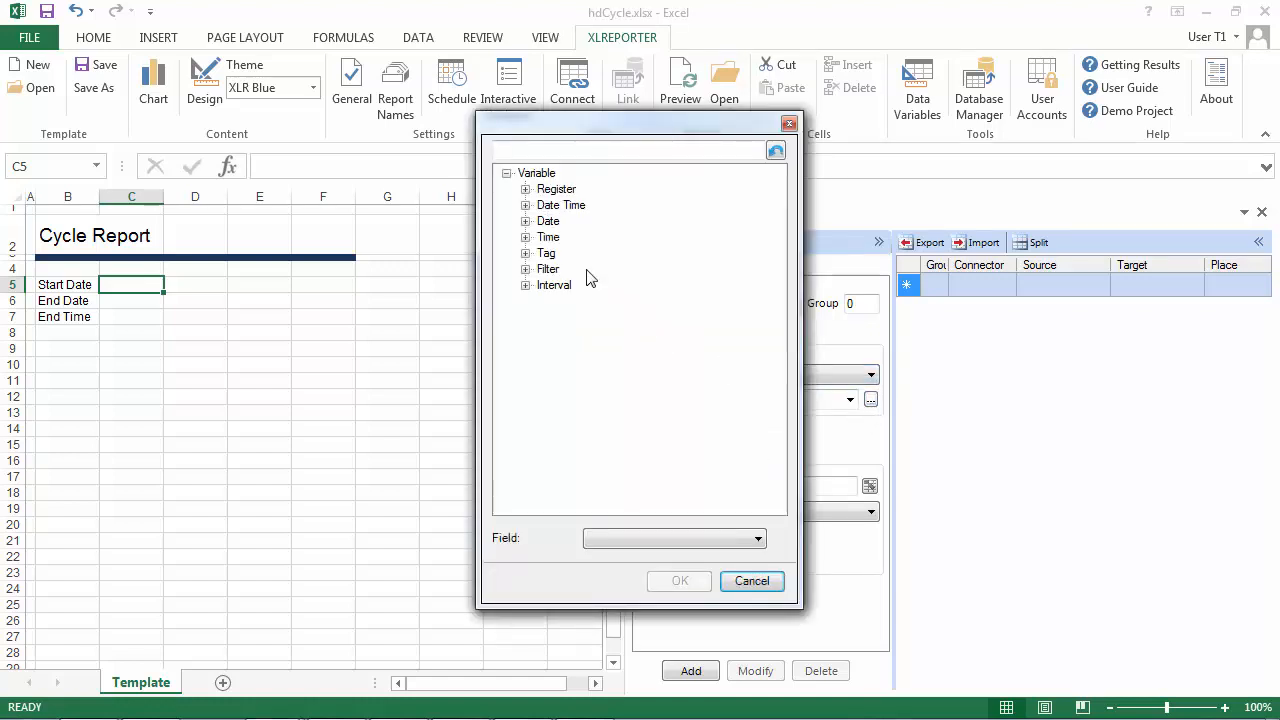
click(525, 205)
click(572, 221)
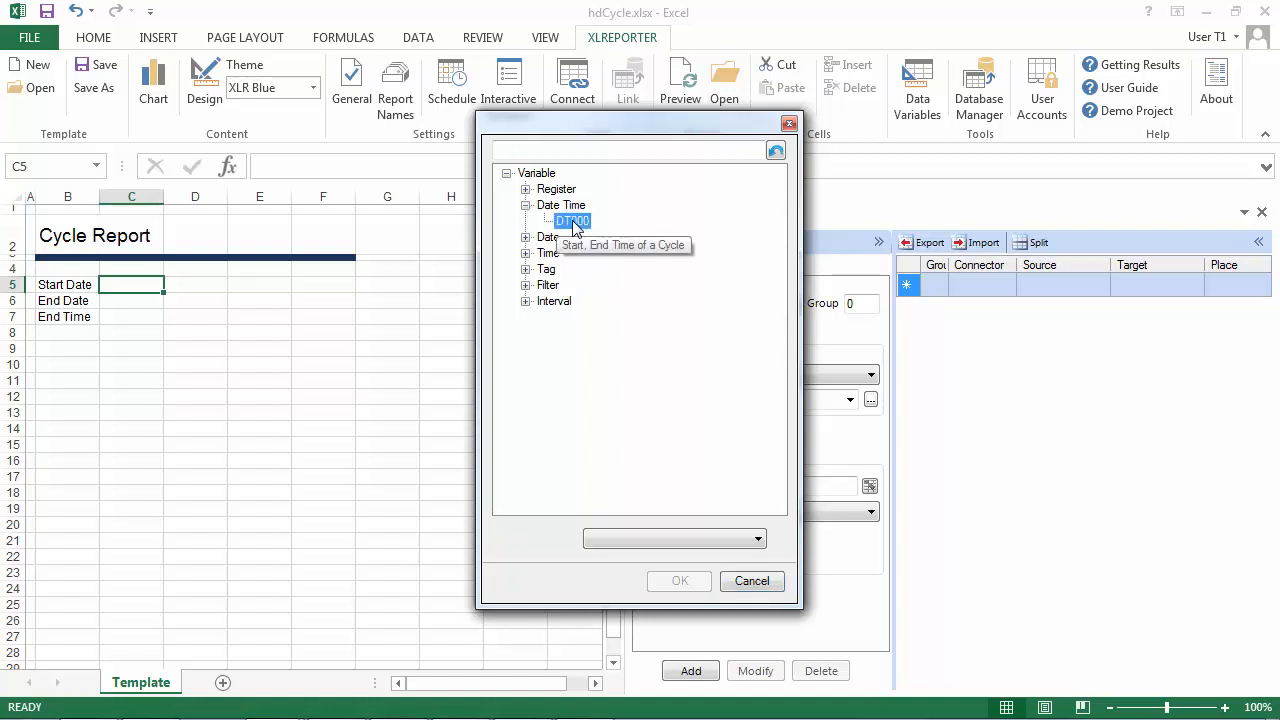
click(660, 539)
click(635, 584)
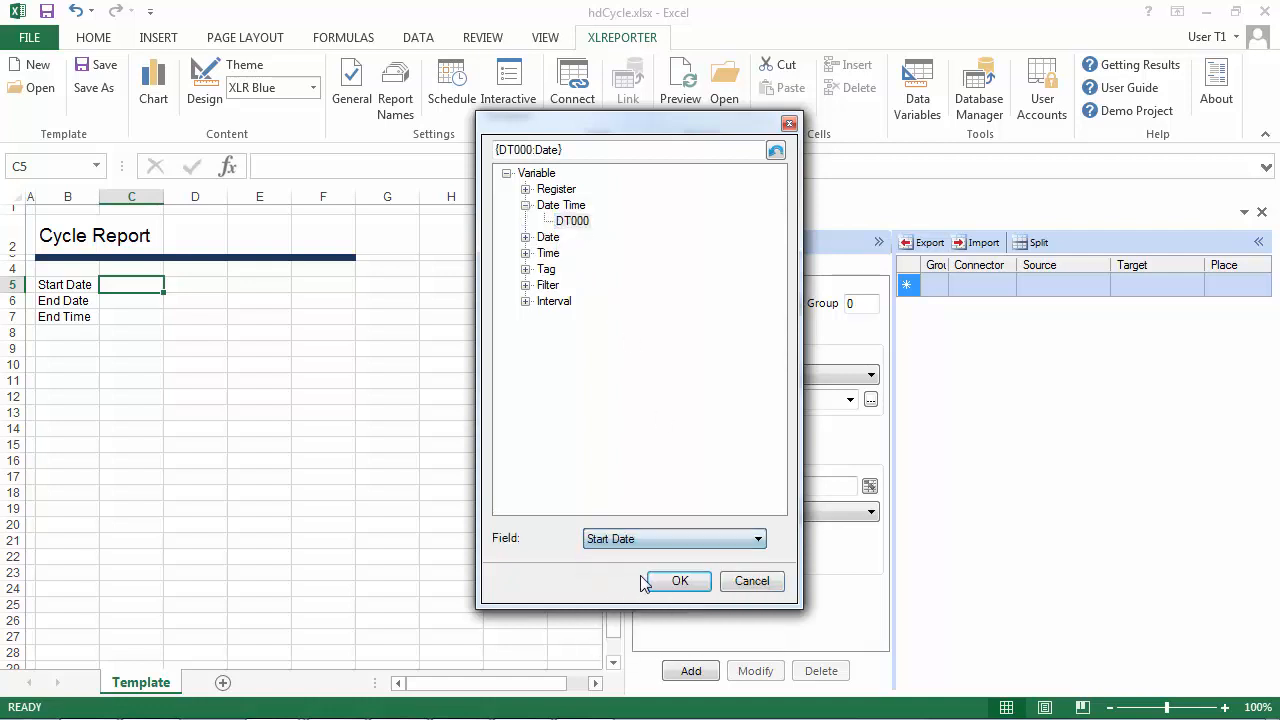
click(677, 582)
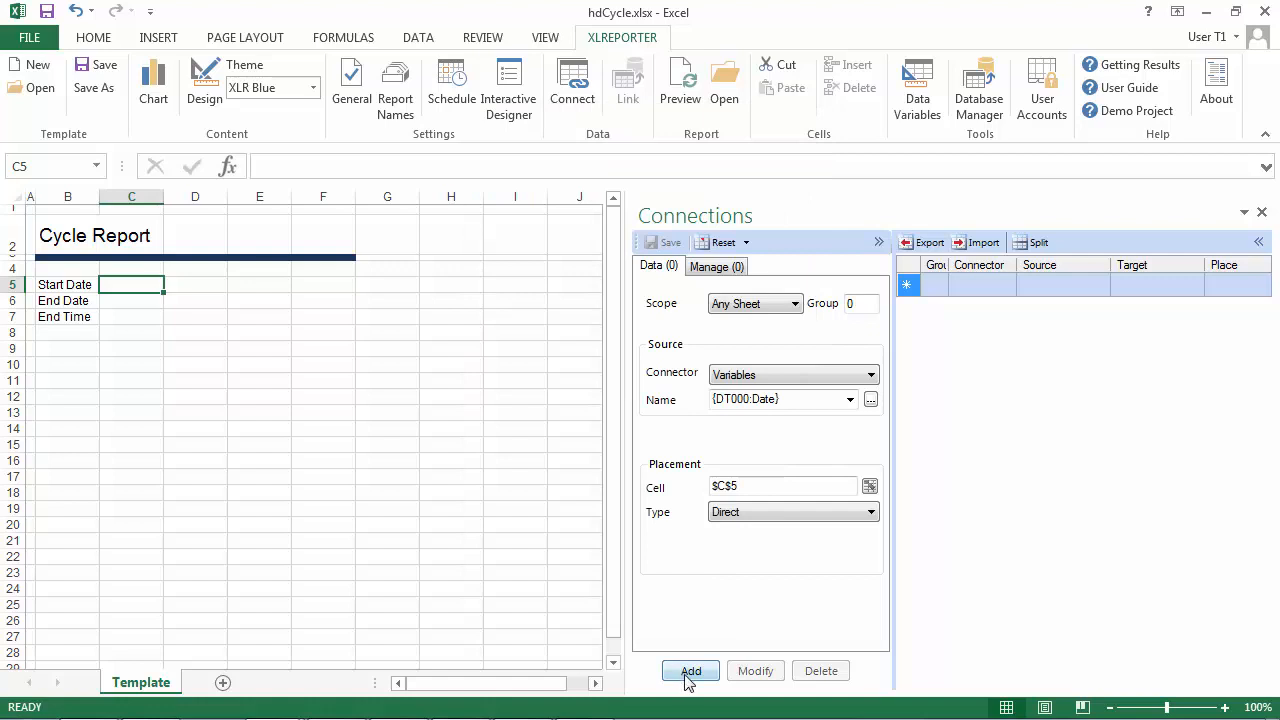
click(690, 672)
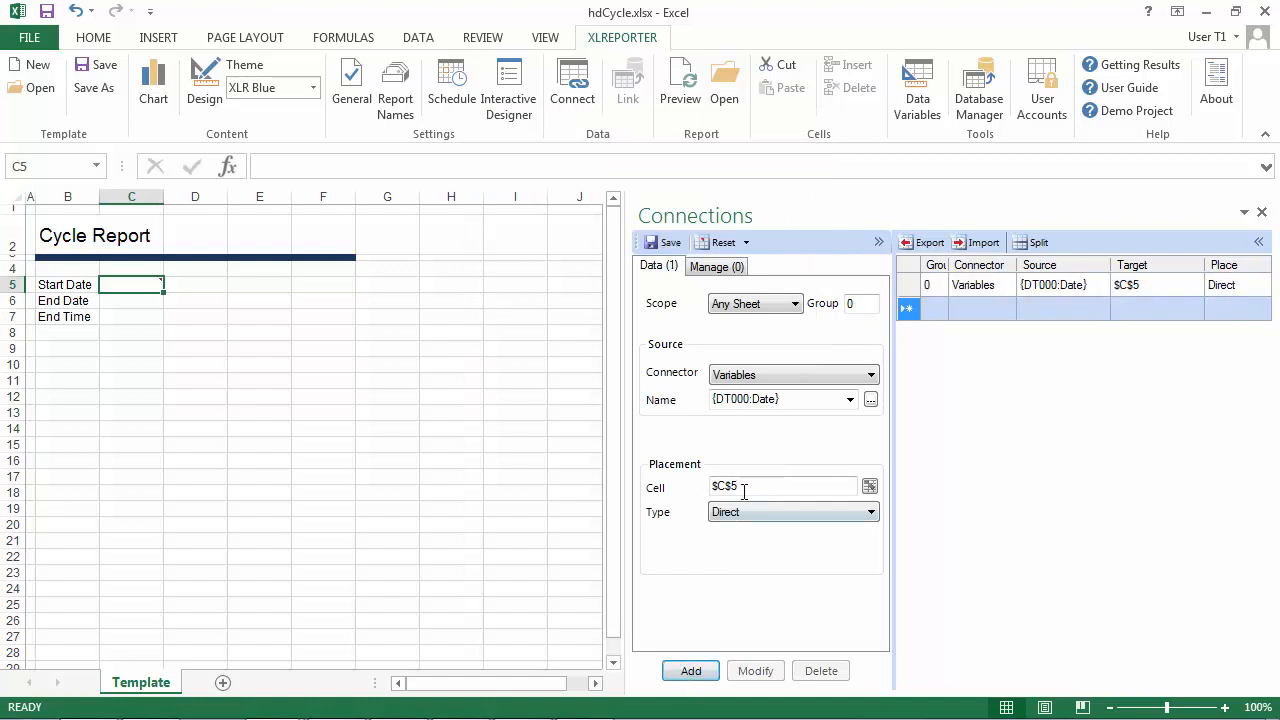
Add a Variables data connection that places the End Date field of DT000 in cell C6.
click(124, 300)
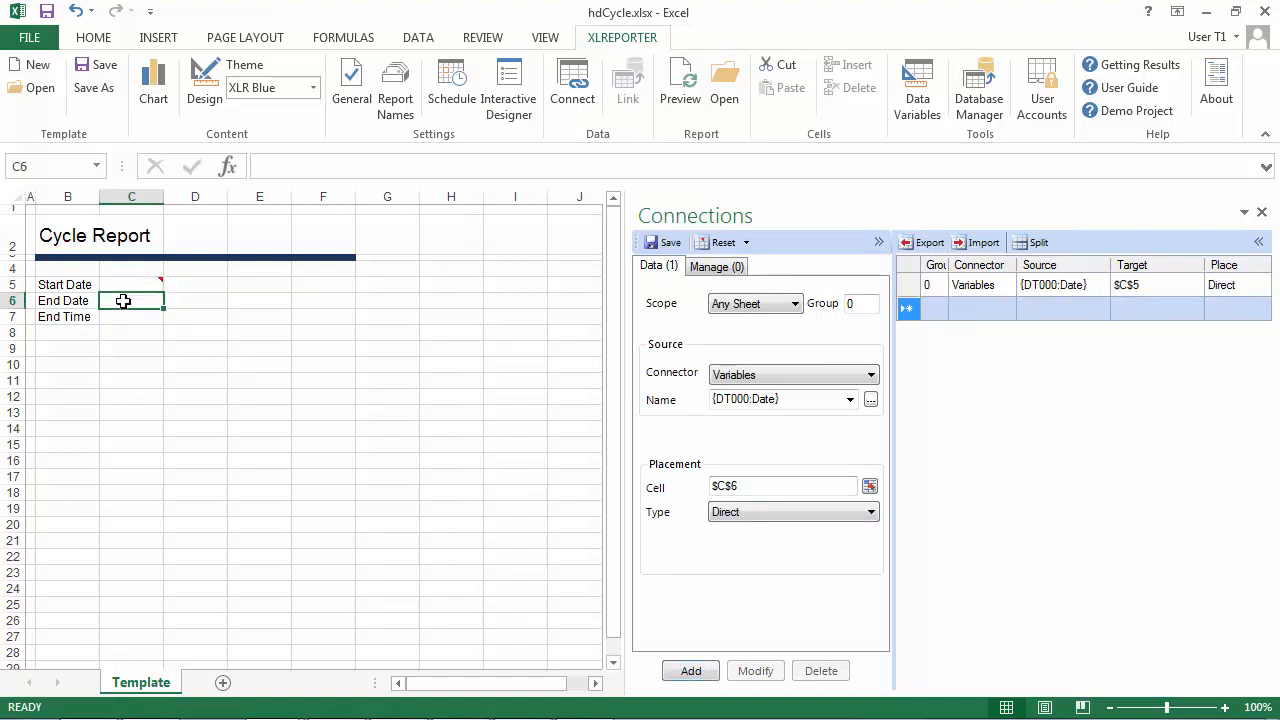
click(871, 400)
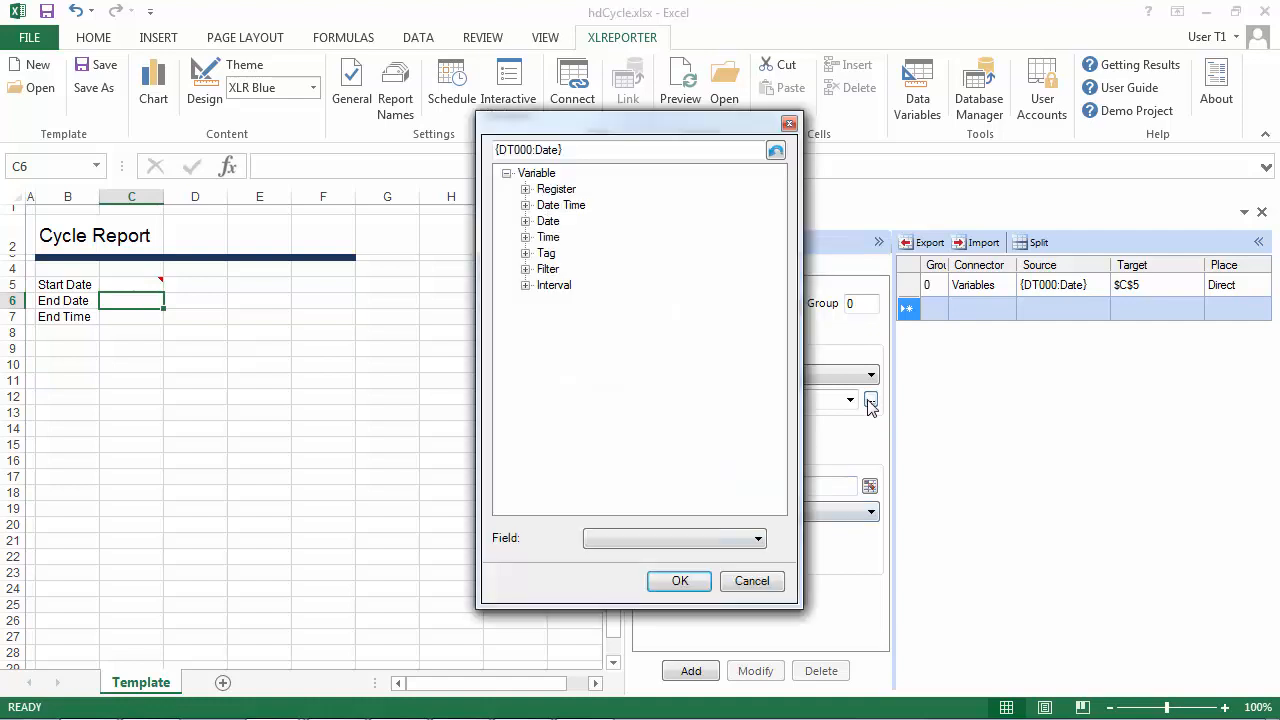
click(526, 205)
click(552, 220)
click(614, 538)
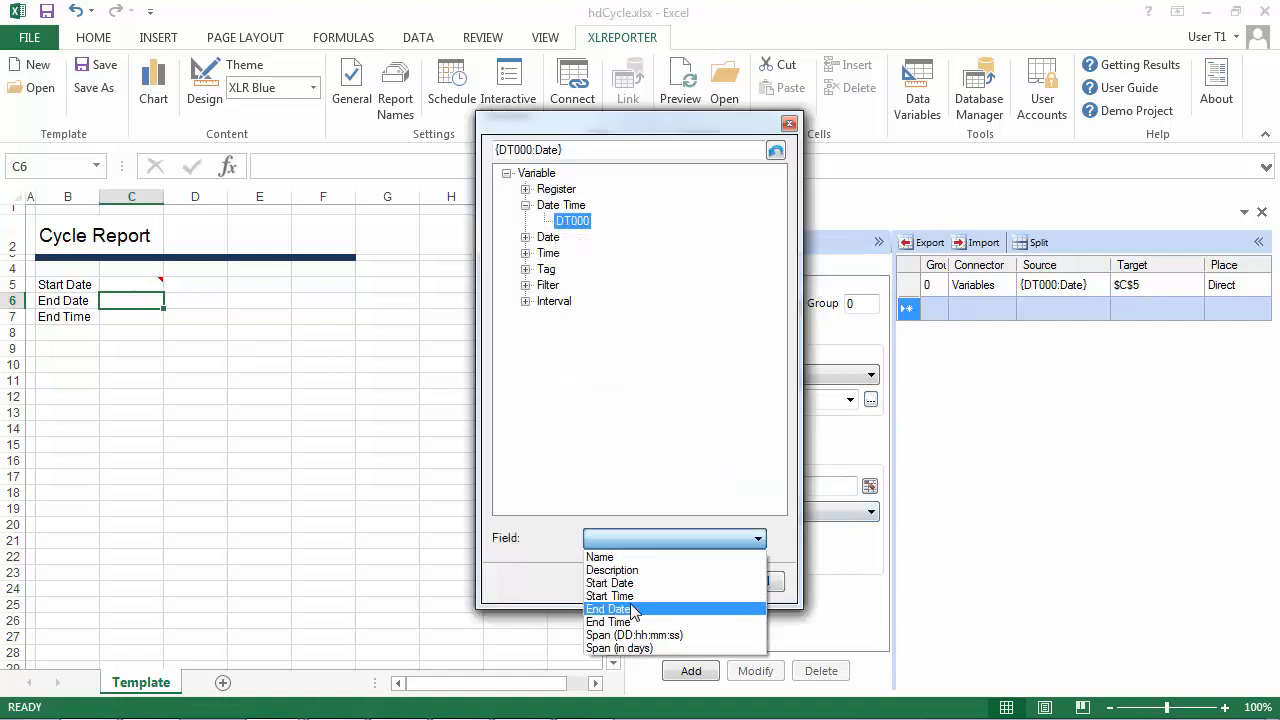
click(614, 606)
click(680, 581)
click(704, 674)
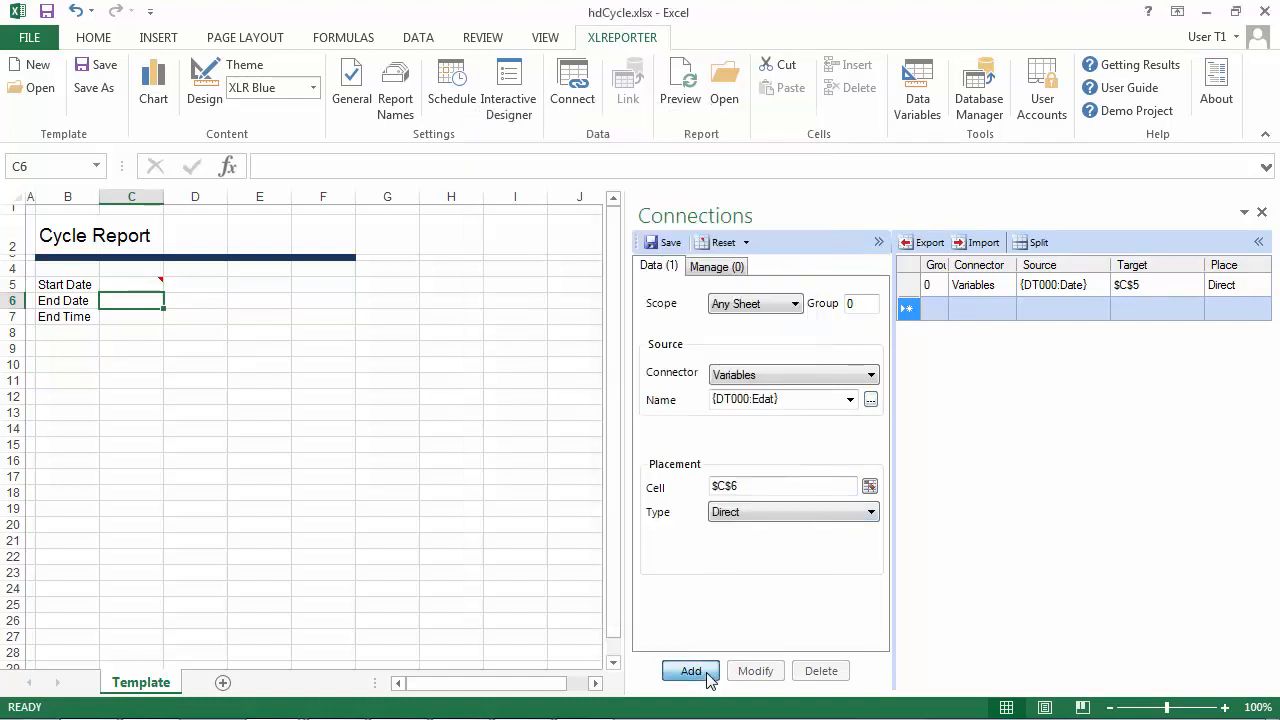
Add a Variables data connection that places the End Time field of DT000 in cell C7.
click(149, 316)
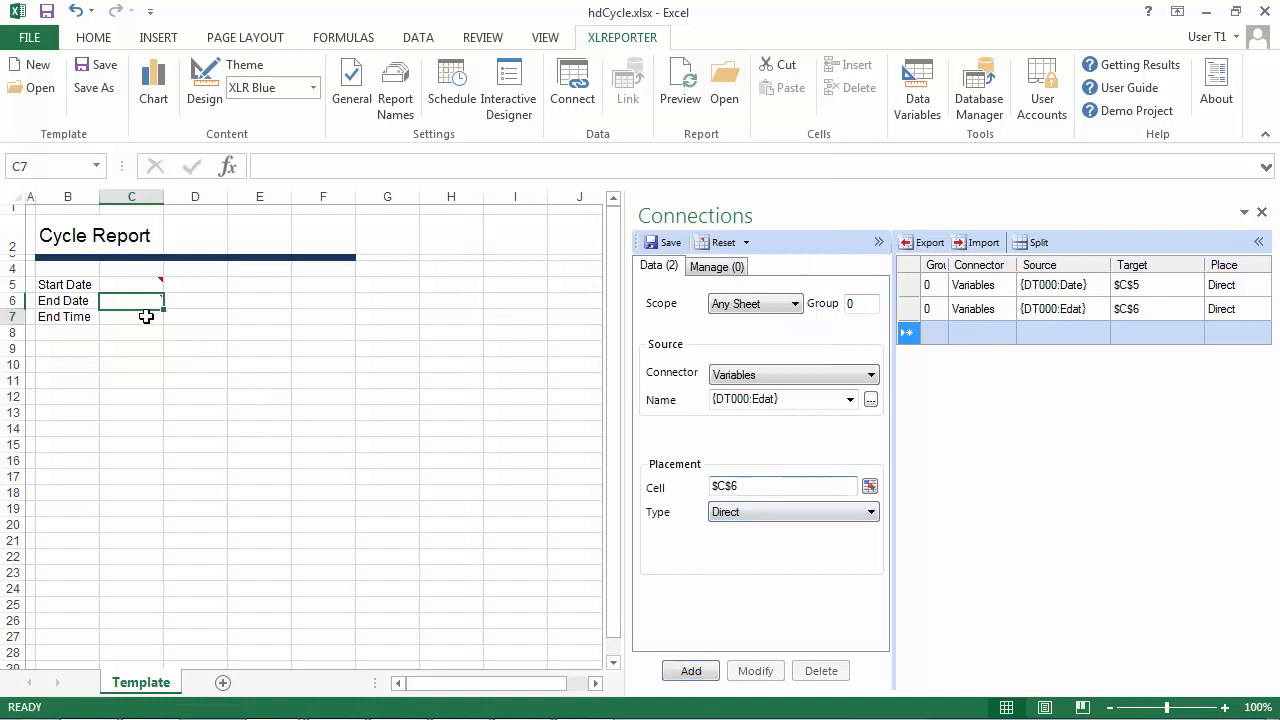
click(871, 399)
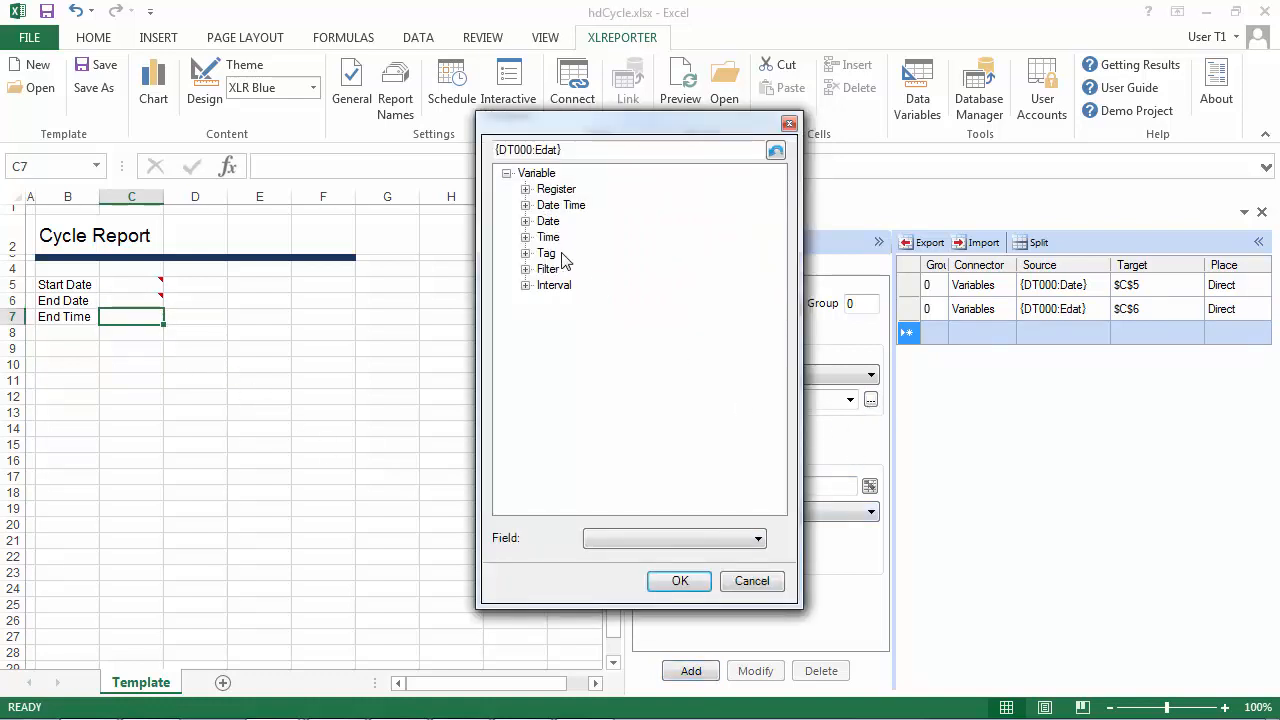
click(525, 205)
click(572, 220)
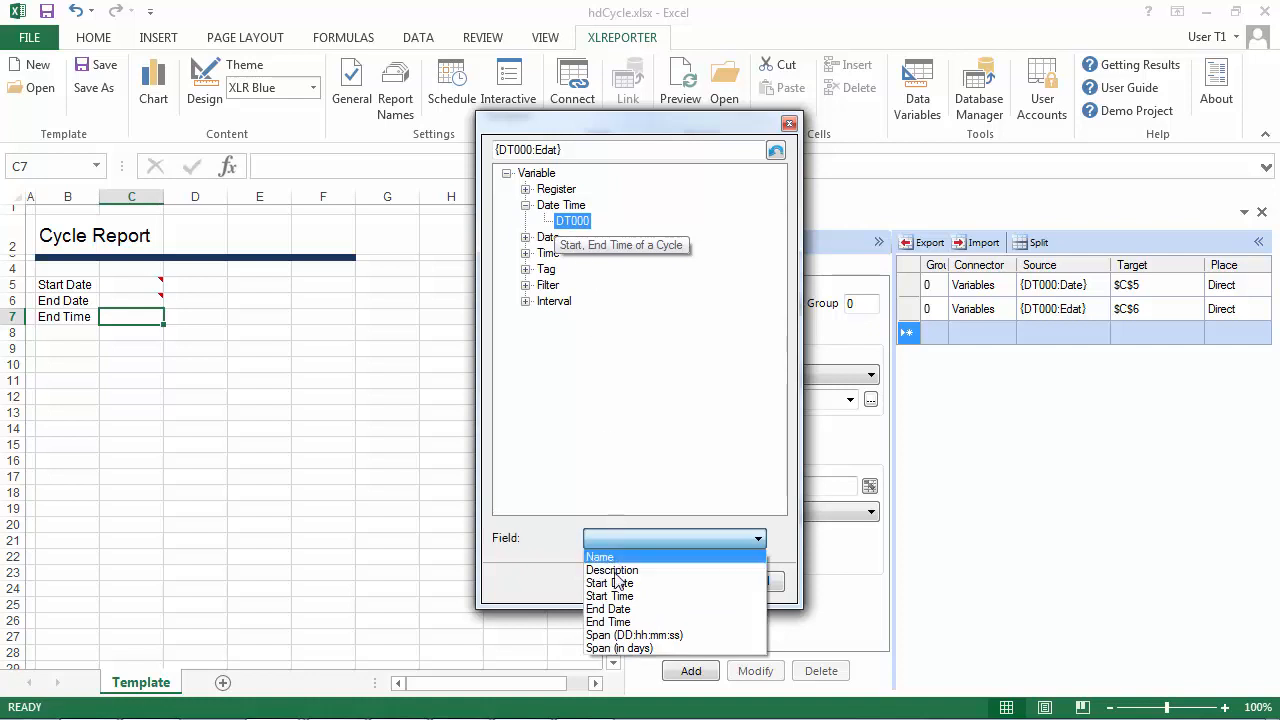
click(614, 621)
click(679, 581)
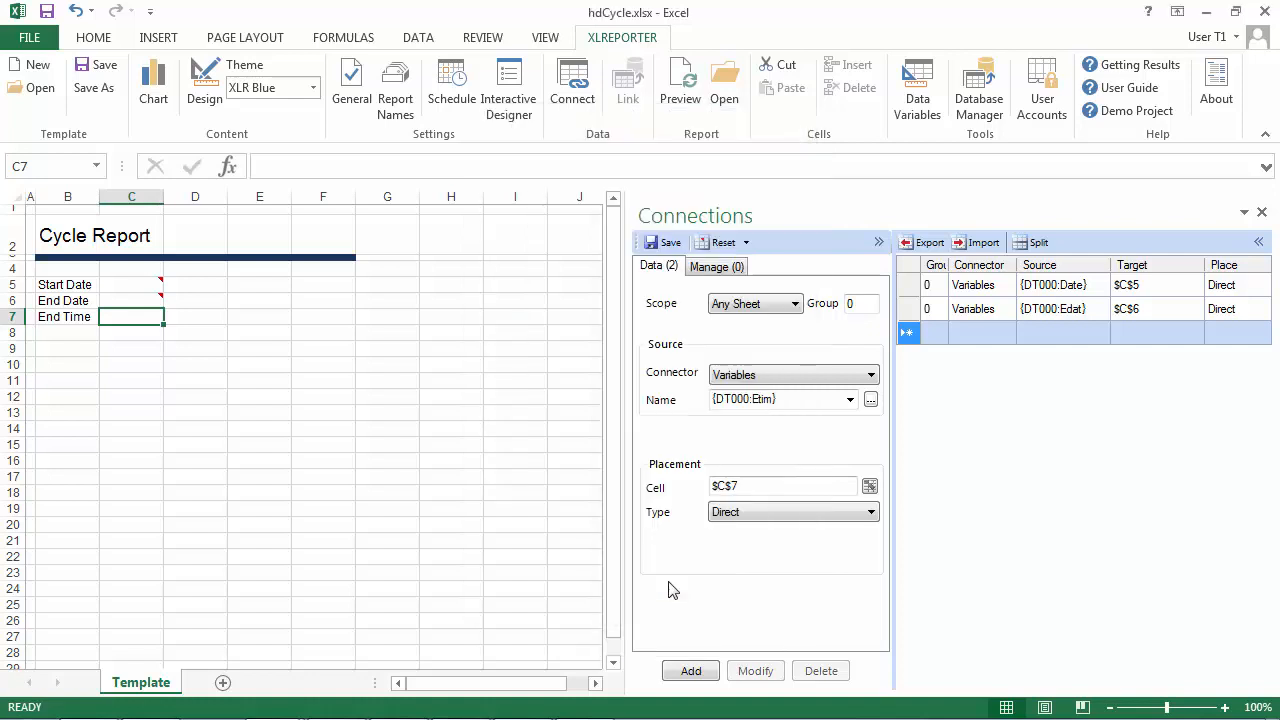
click(691, 673)
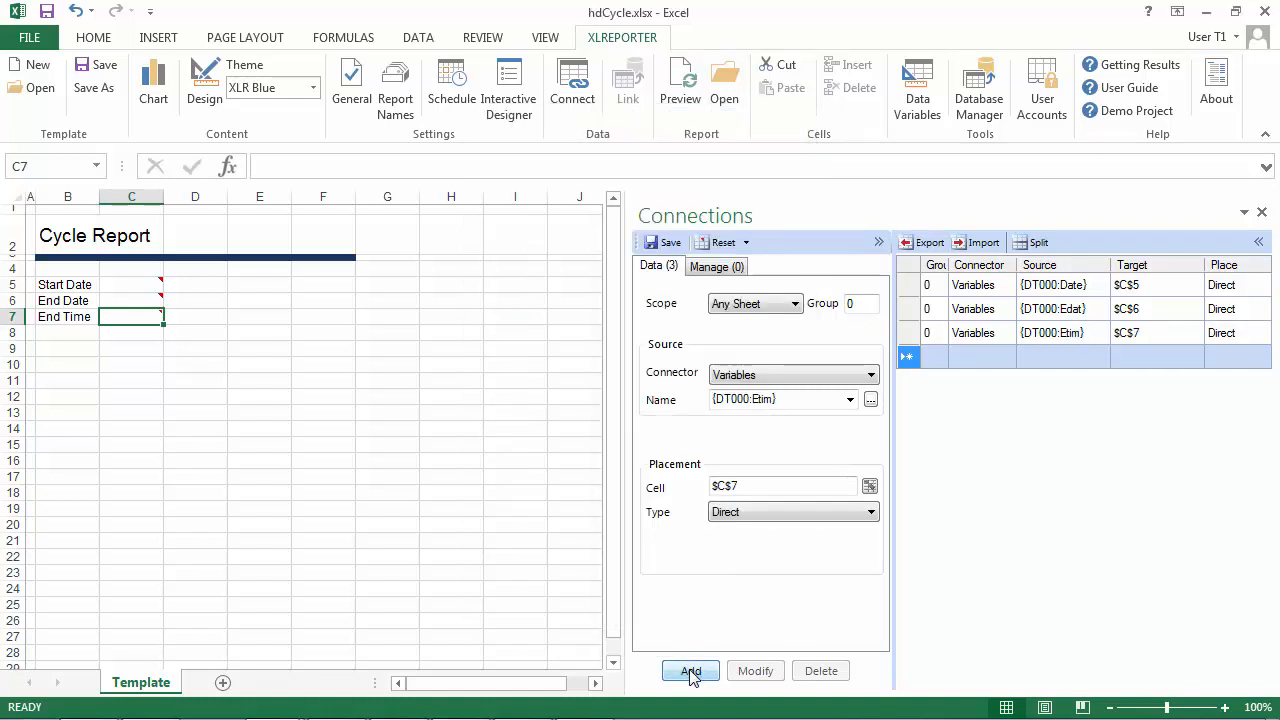
Switch the connection source to XLR_History and start a new group of type Summary Values from Server.
click(862, 376)
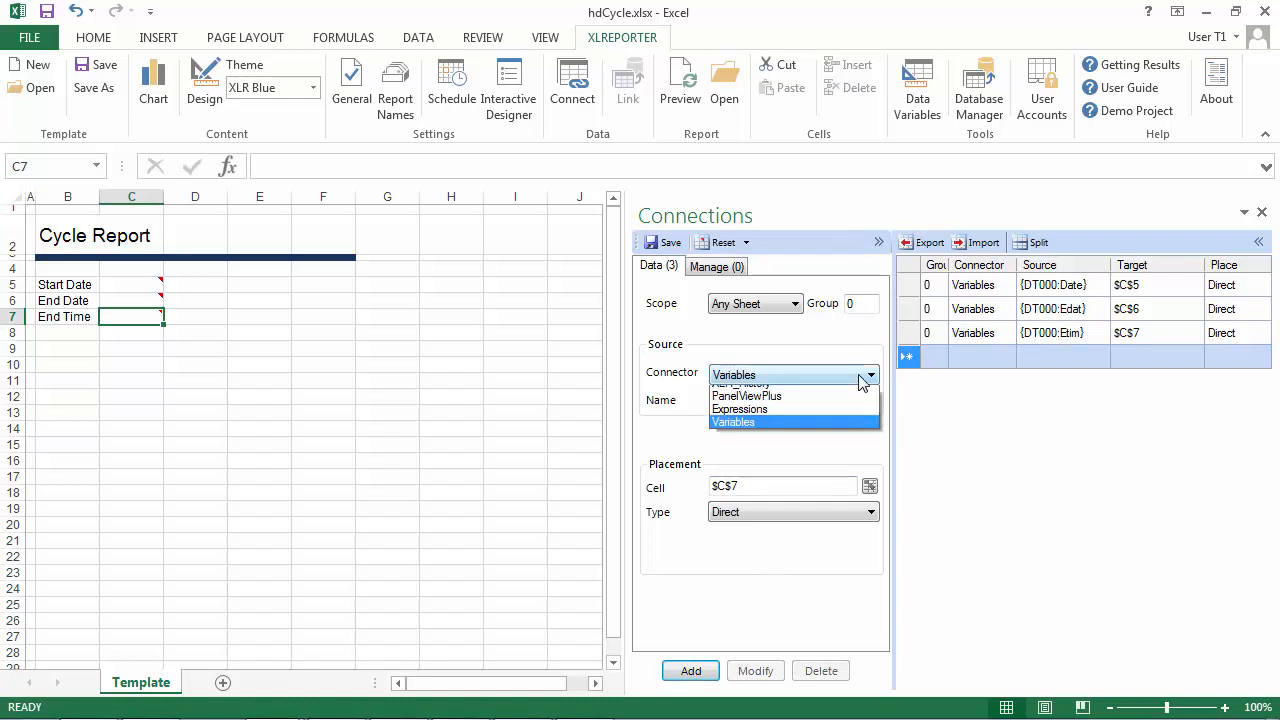
click(778, 406)
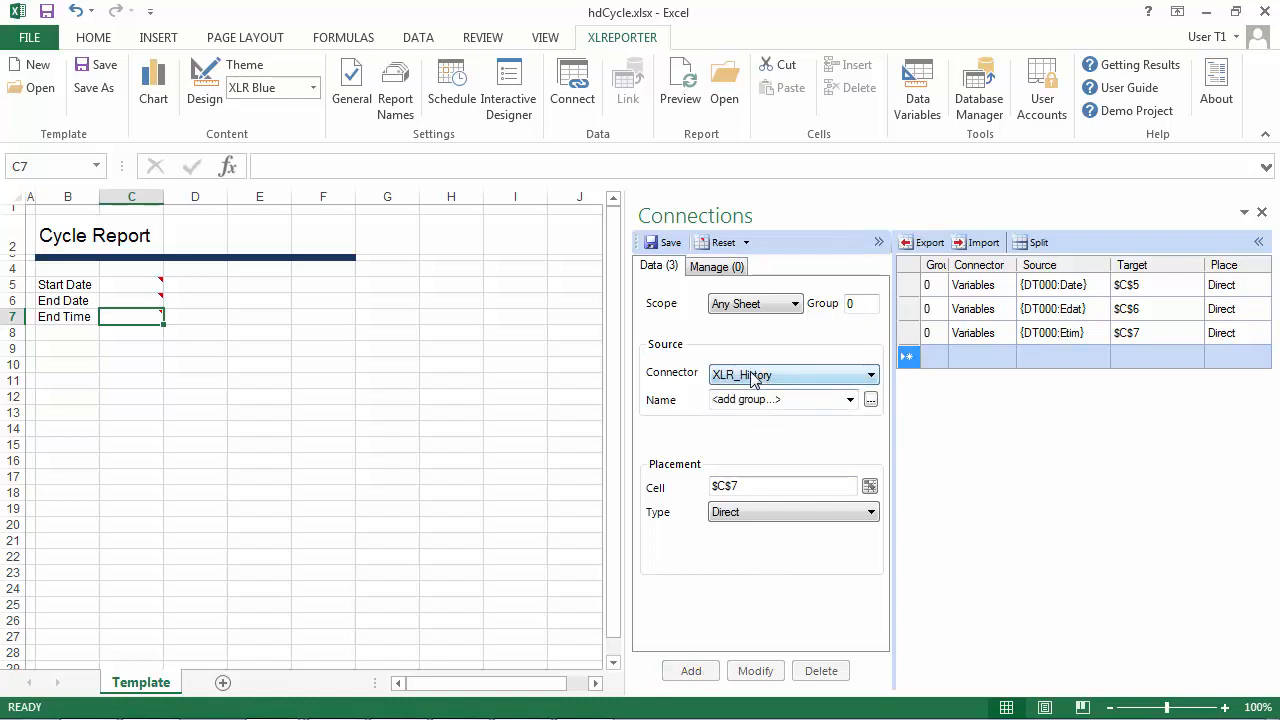
click(870, 400)
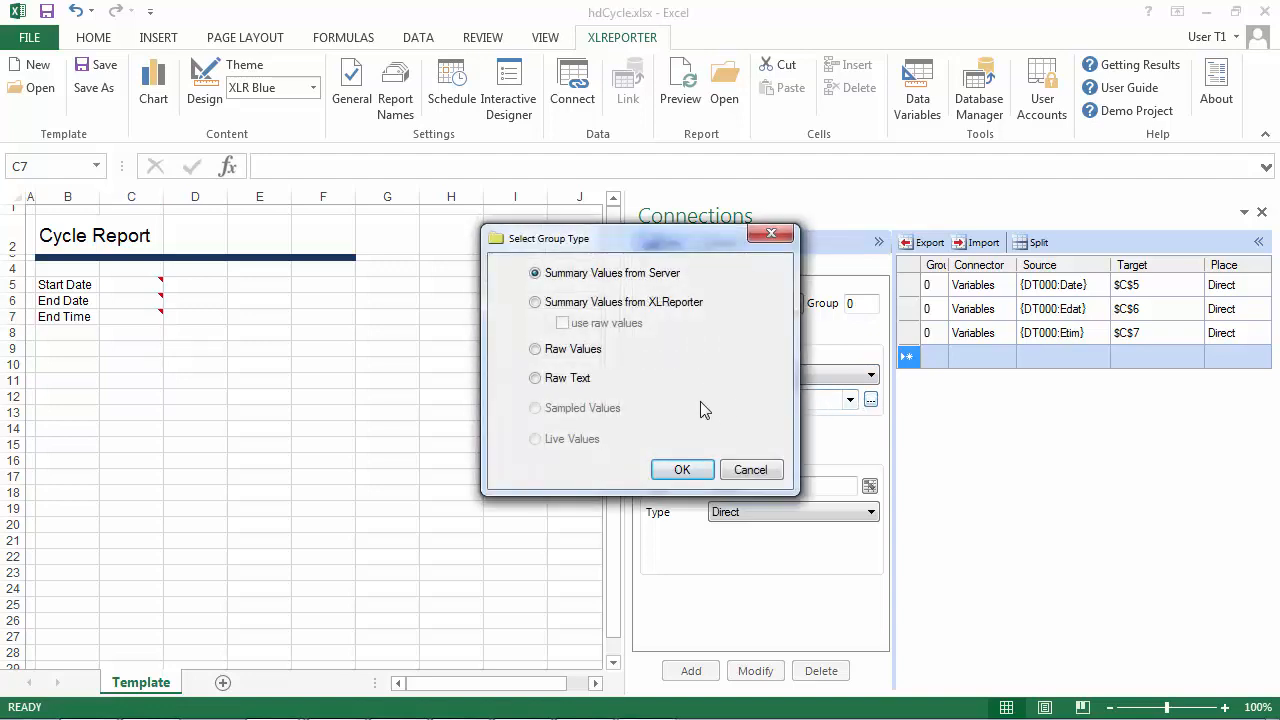
click(681, 470)
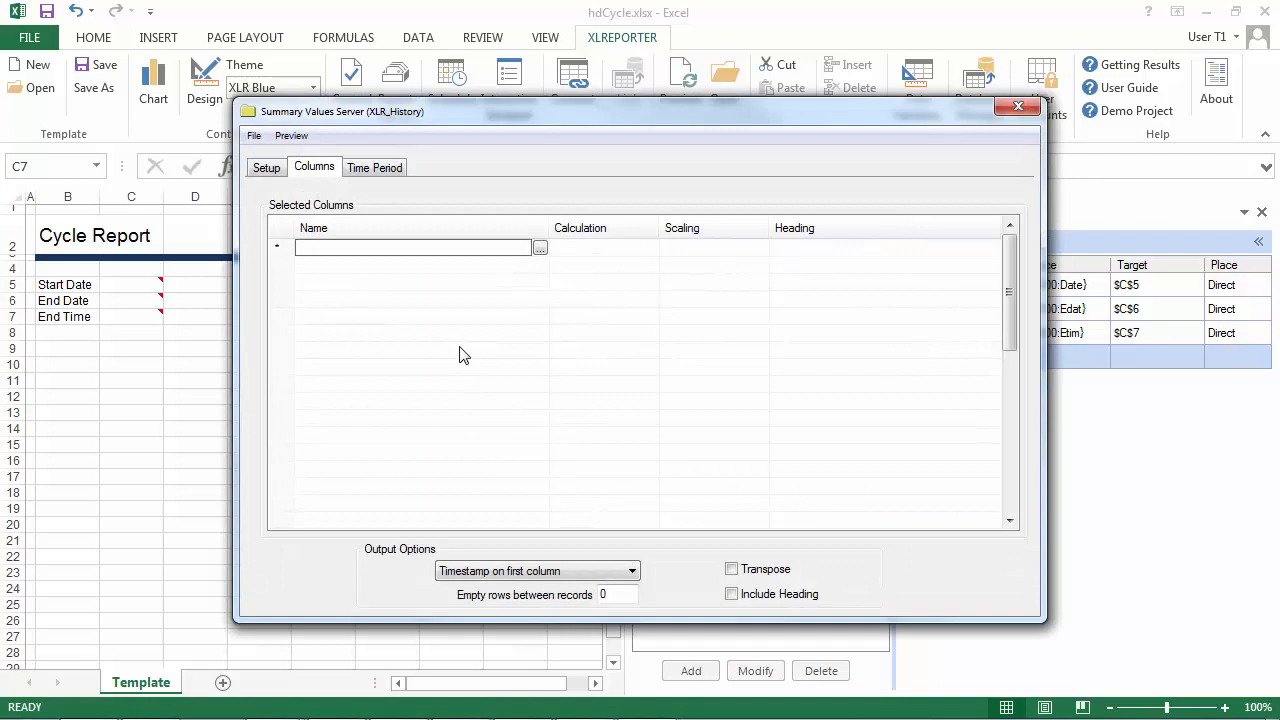
Choose all Mixer tags (zone 1 and 2 temperatures, speed and ram pressure) from XLR_History for the group's columns.
click(540, 250)
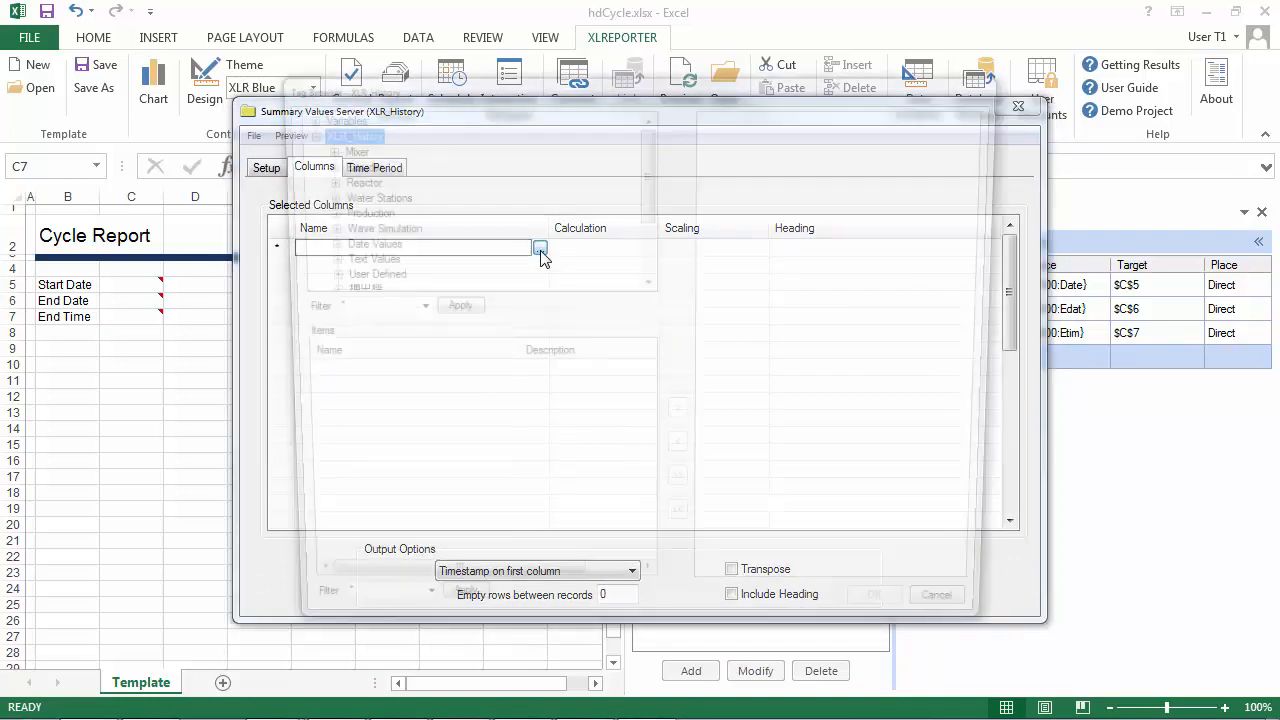
click(341, 147)
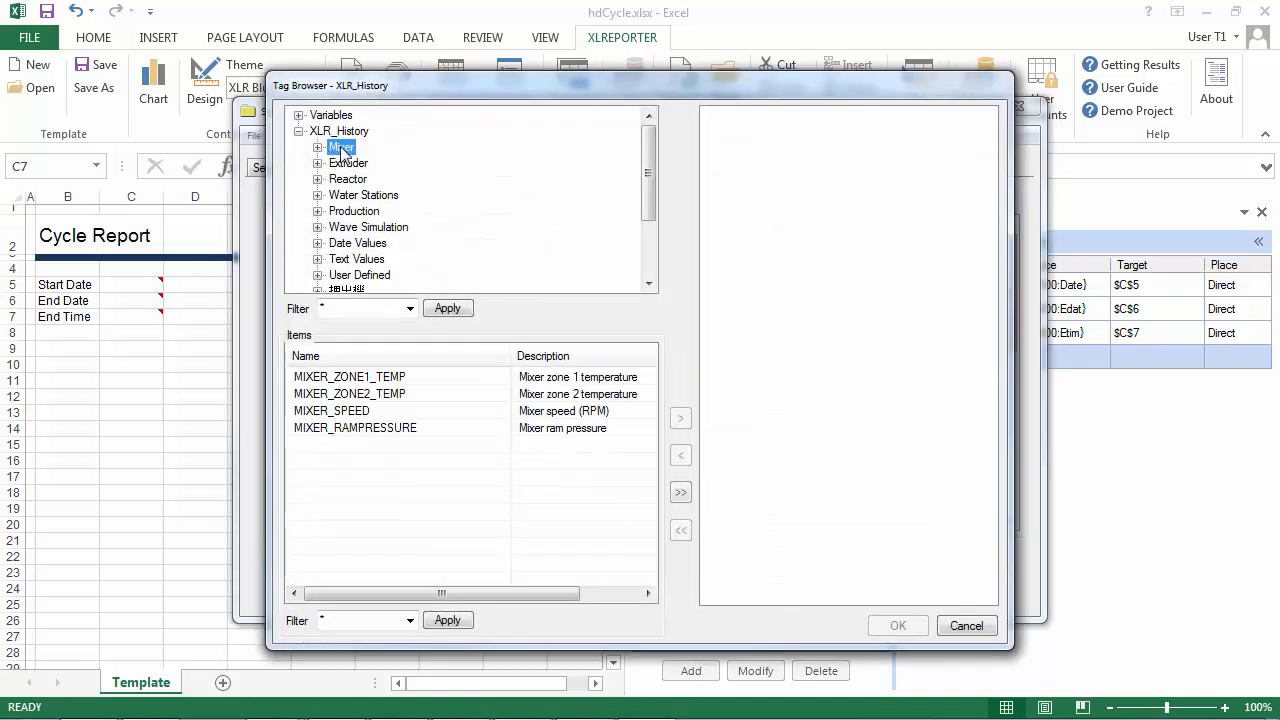
click(680, 492)
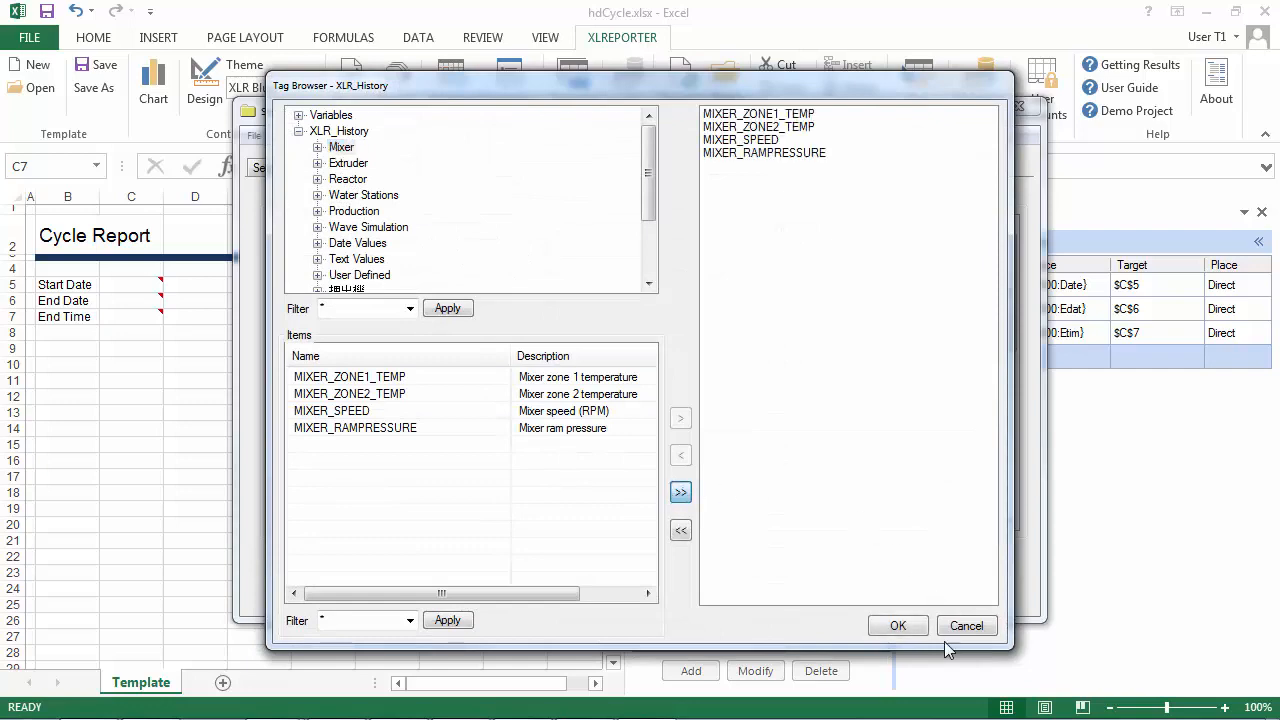
click(898, 625)
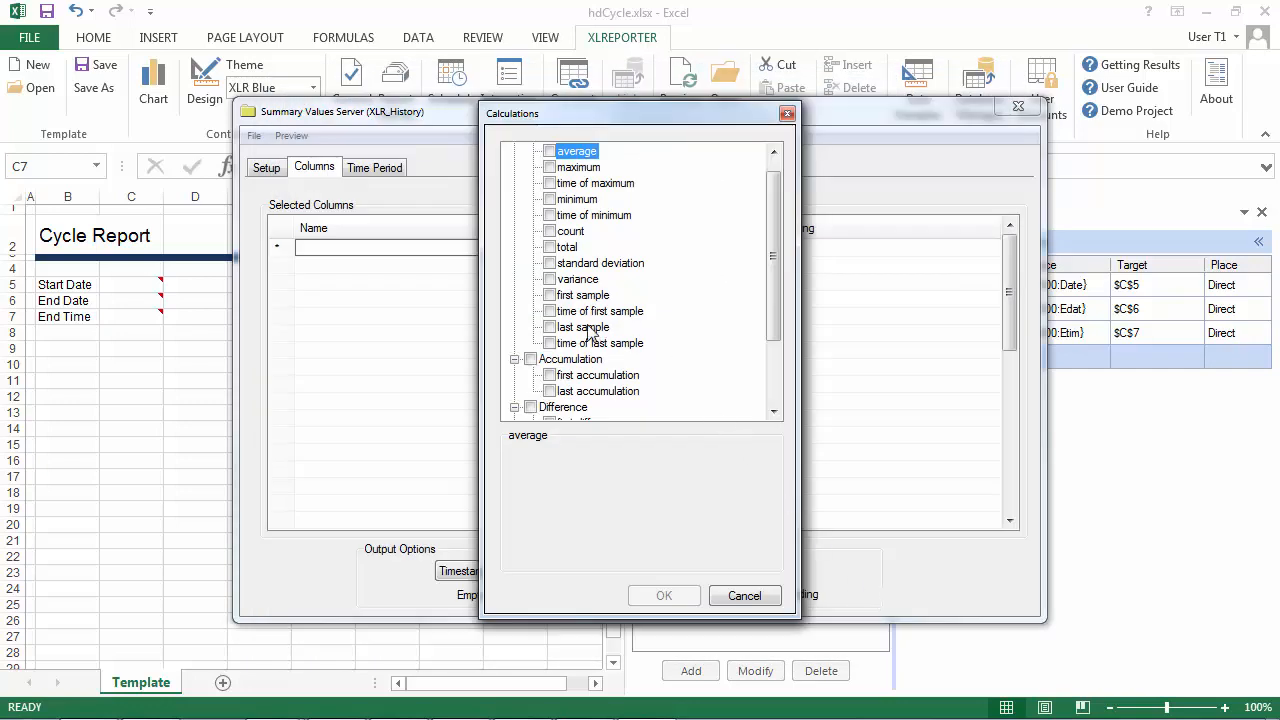
Apply the first sample calculation to the selected mixer tags and set the group's time period type to Variable.
click(550, 296)
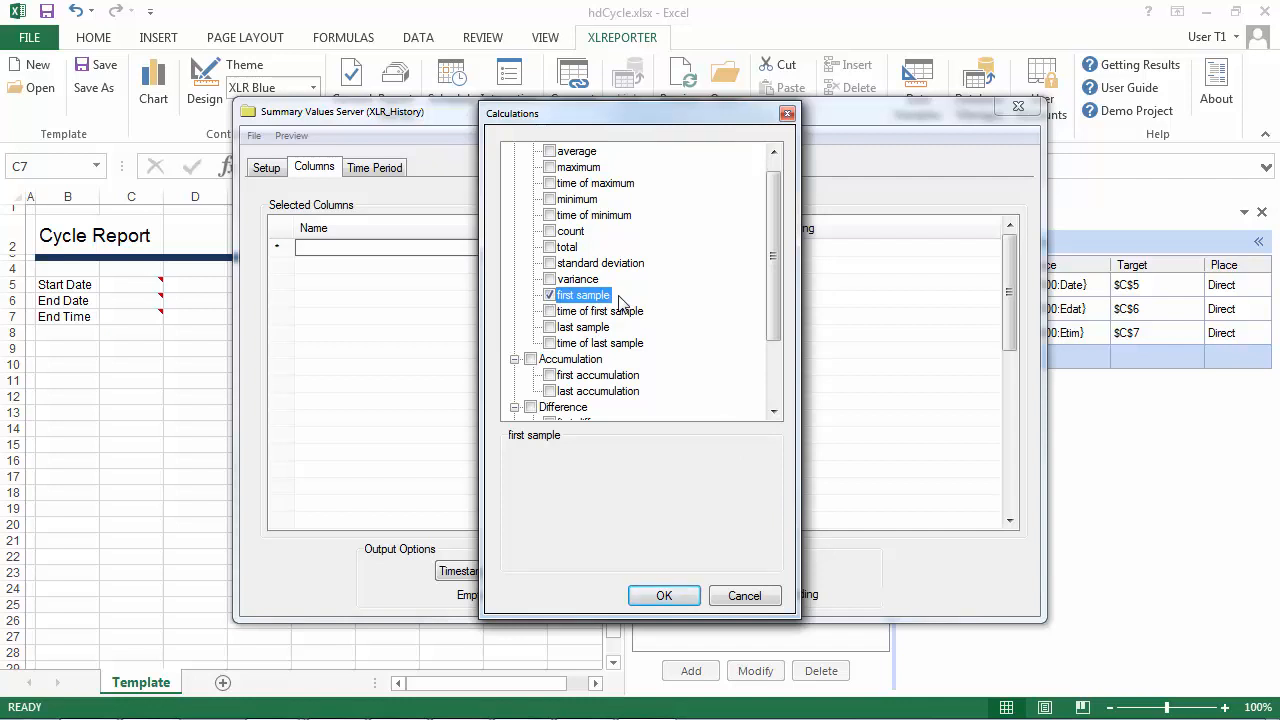
click(665, 595)
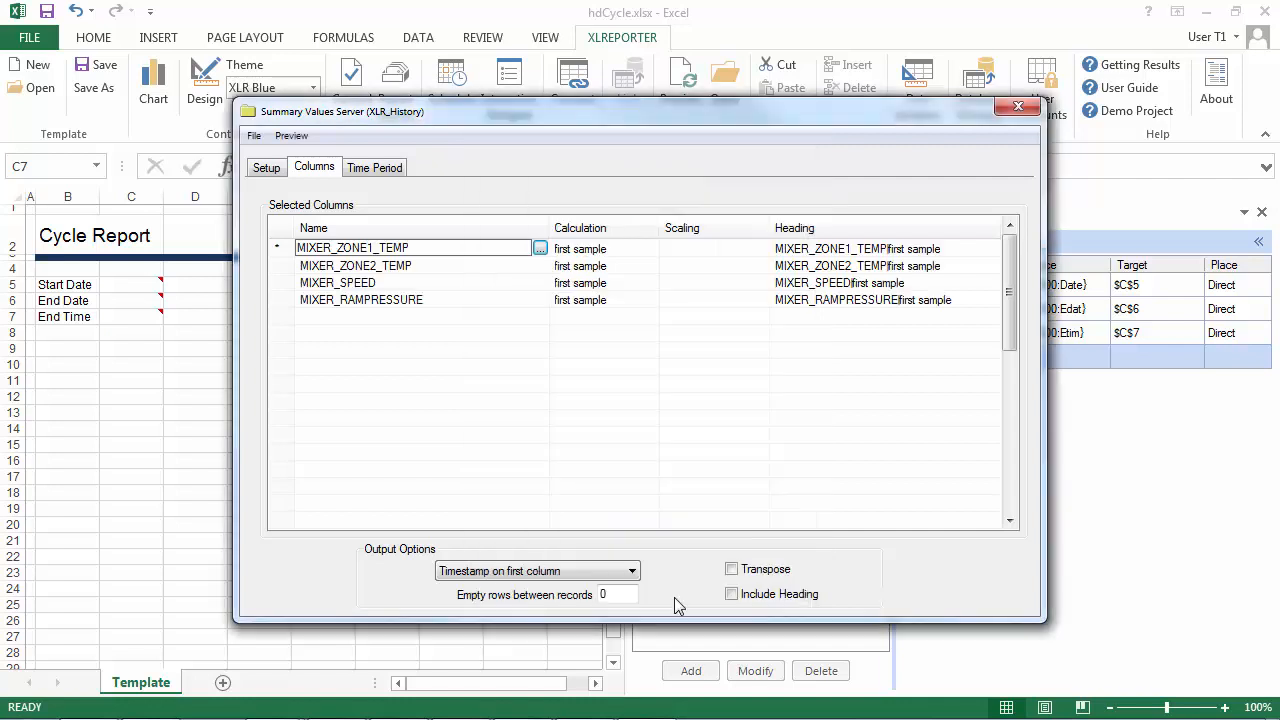
click(381, 171)
click(466, 247)
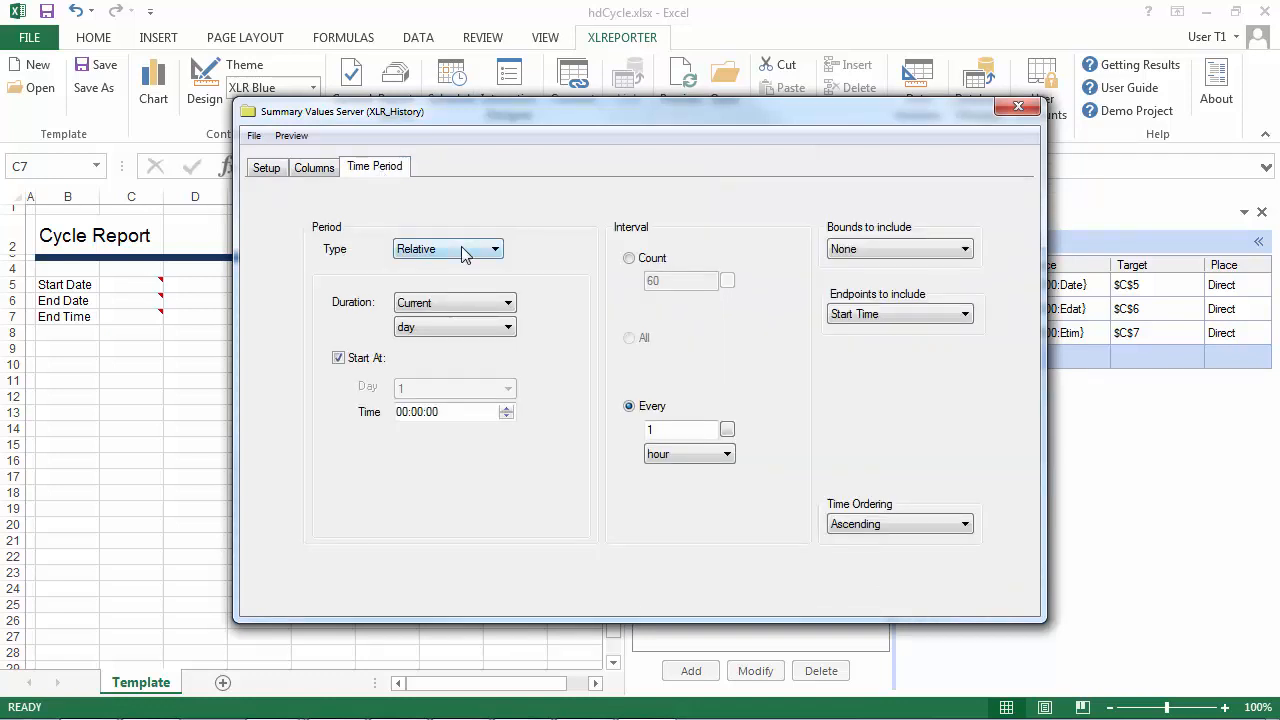
click(450, 292)
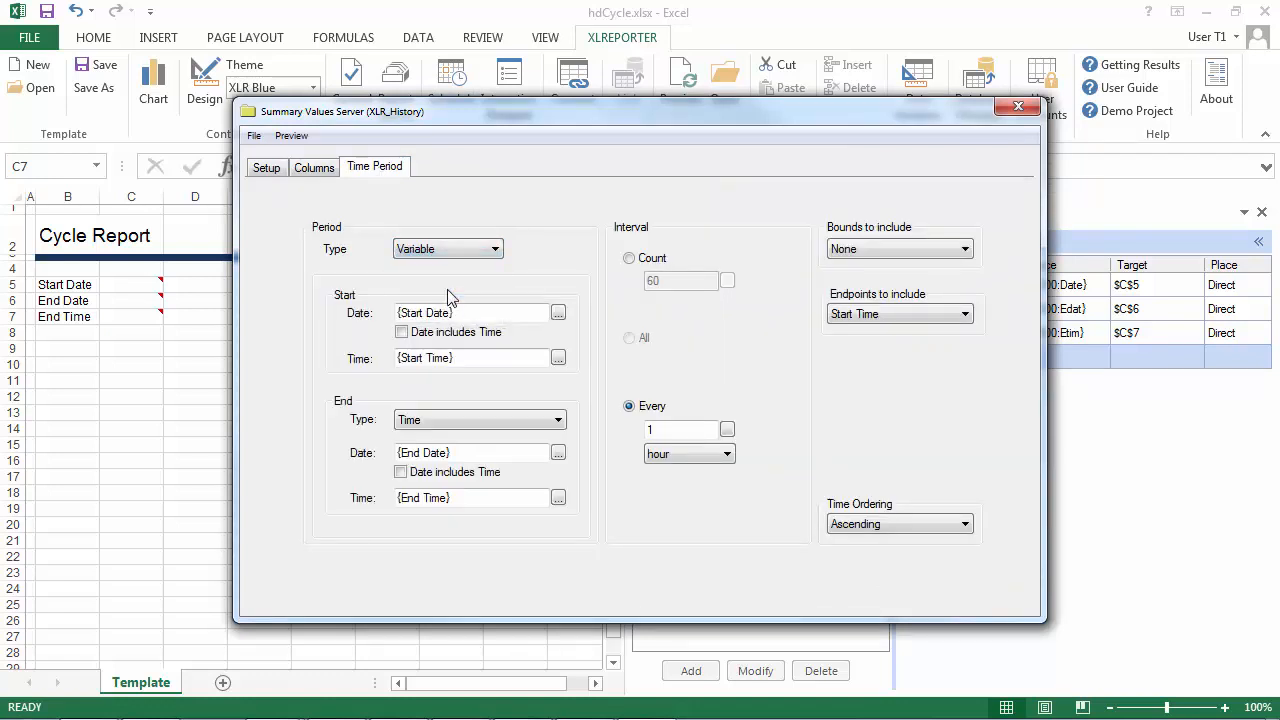
Assign DT000:Date as the start date and DT000:Time as the start time of the group's period.
click(558, 314)
click(624, 333)
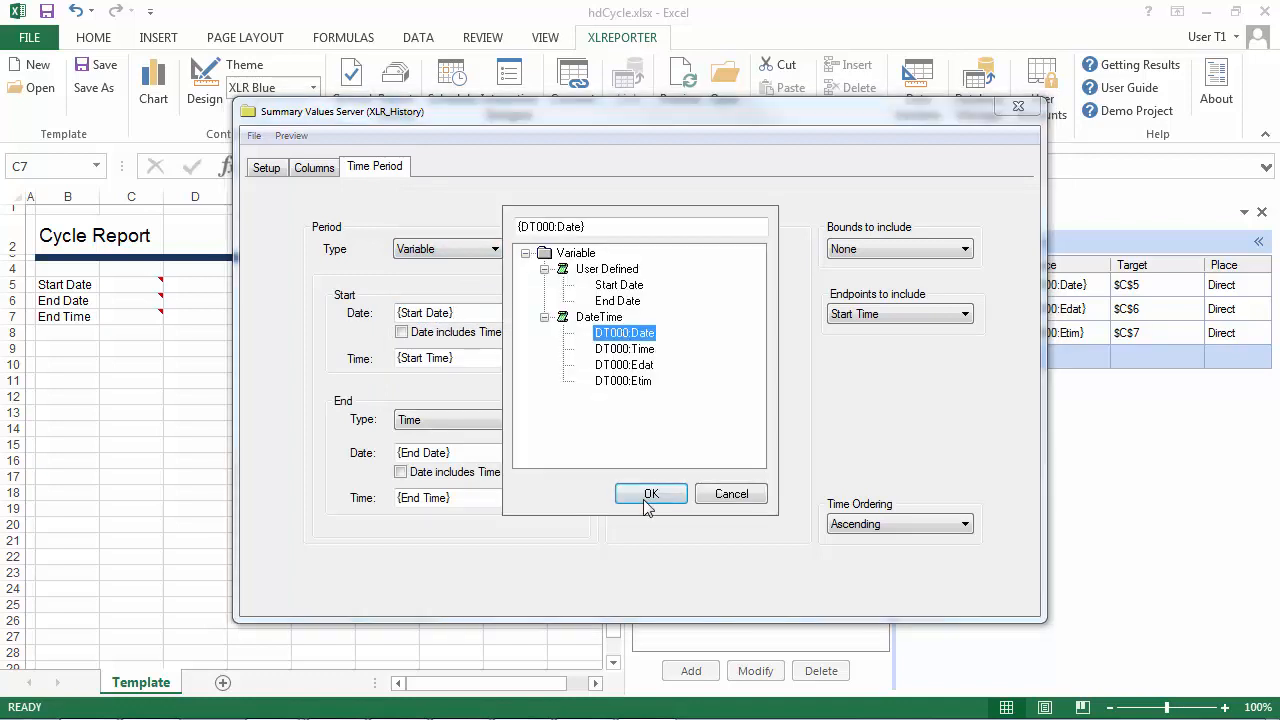
click(649, 493)
click(559, 358)
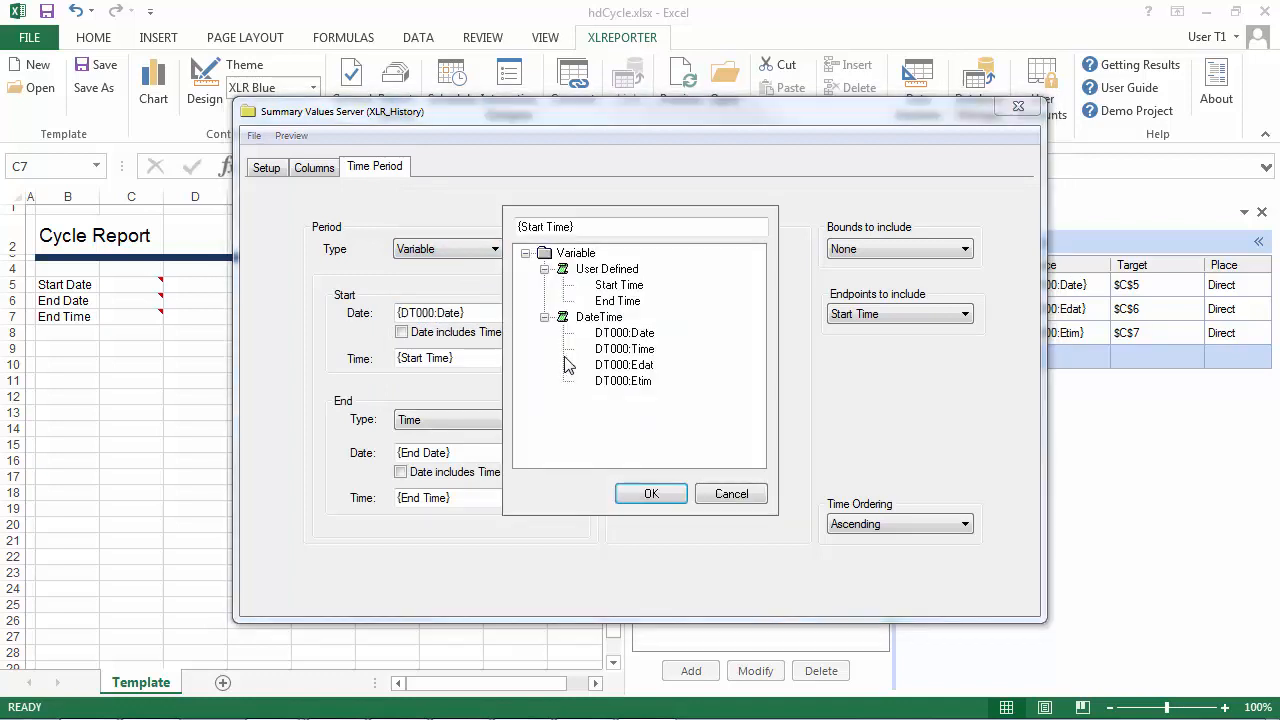
click(624, 356)
click(649, 493)
Assign DT000:Edat as the end date and DT000:Etim as the end time of the group's period.
click(558, 453)
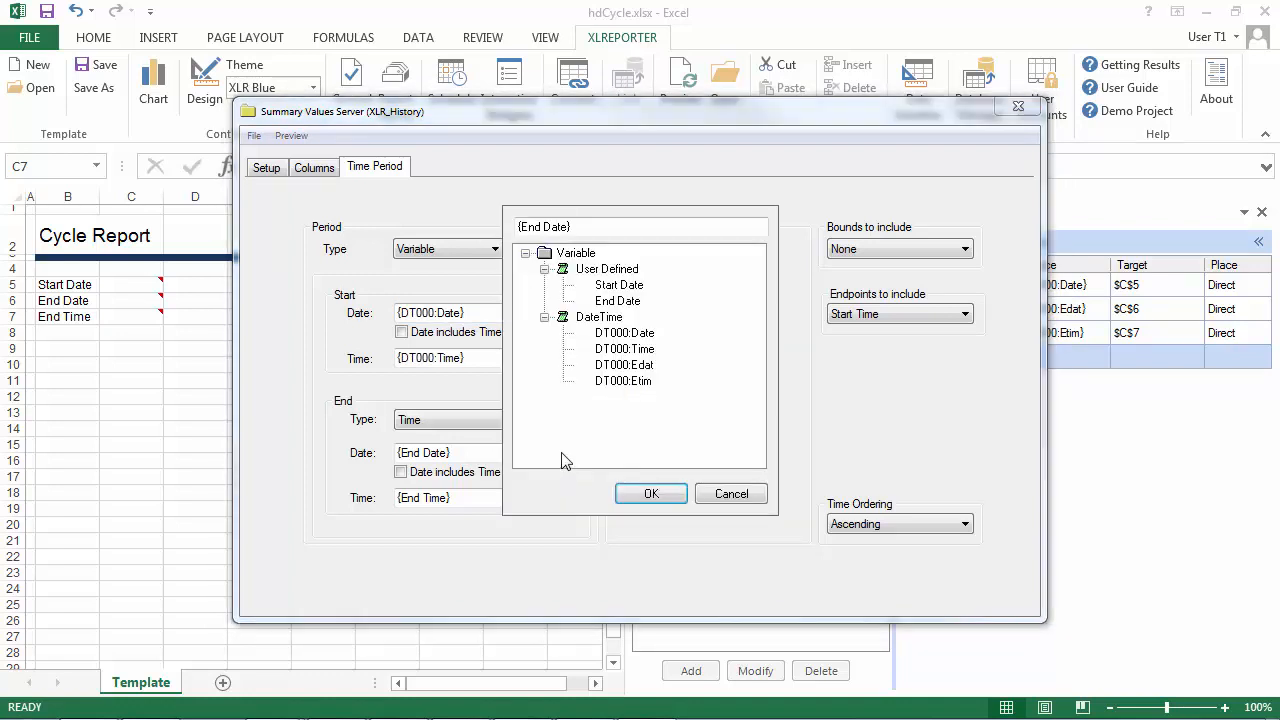
click(624, 365)
click(640, 493)
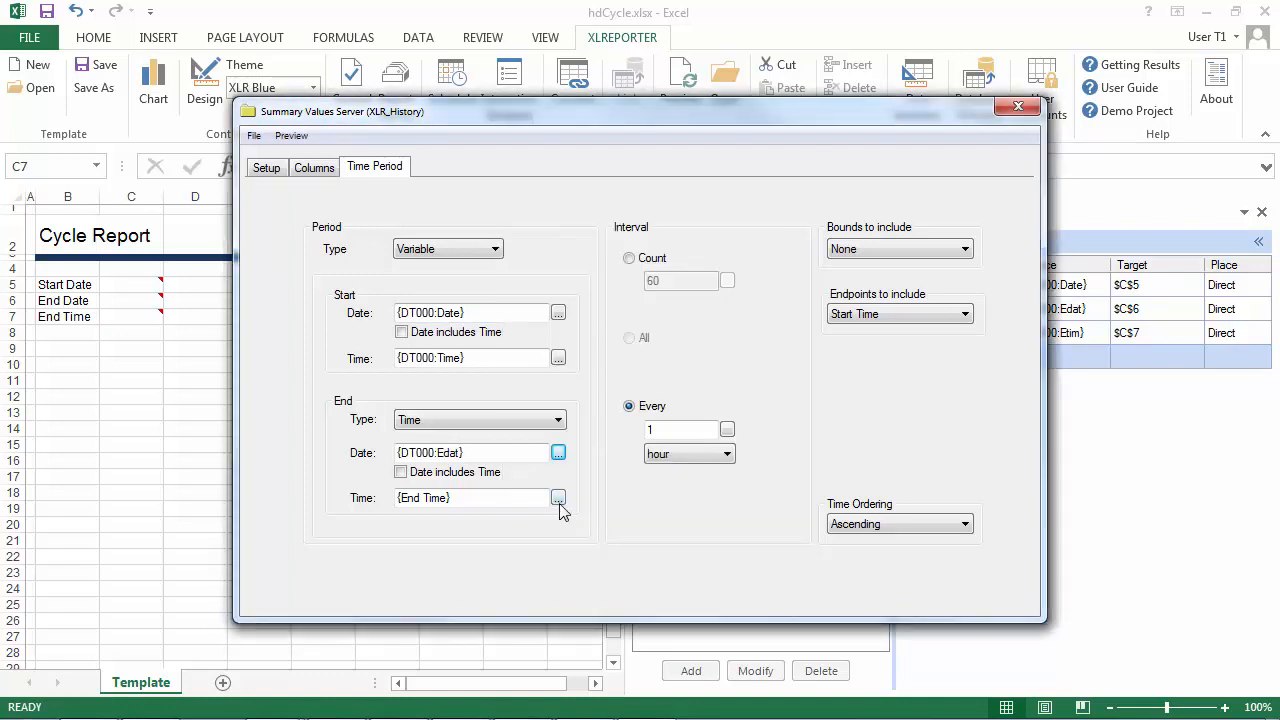
click(559, 497)
click(615, 381)
click(651, 493)
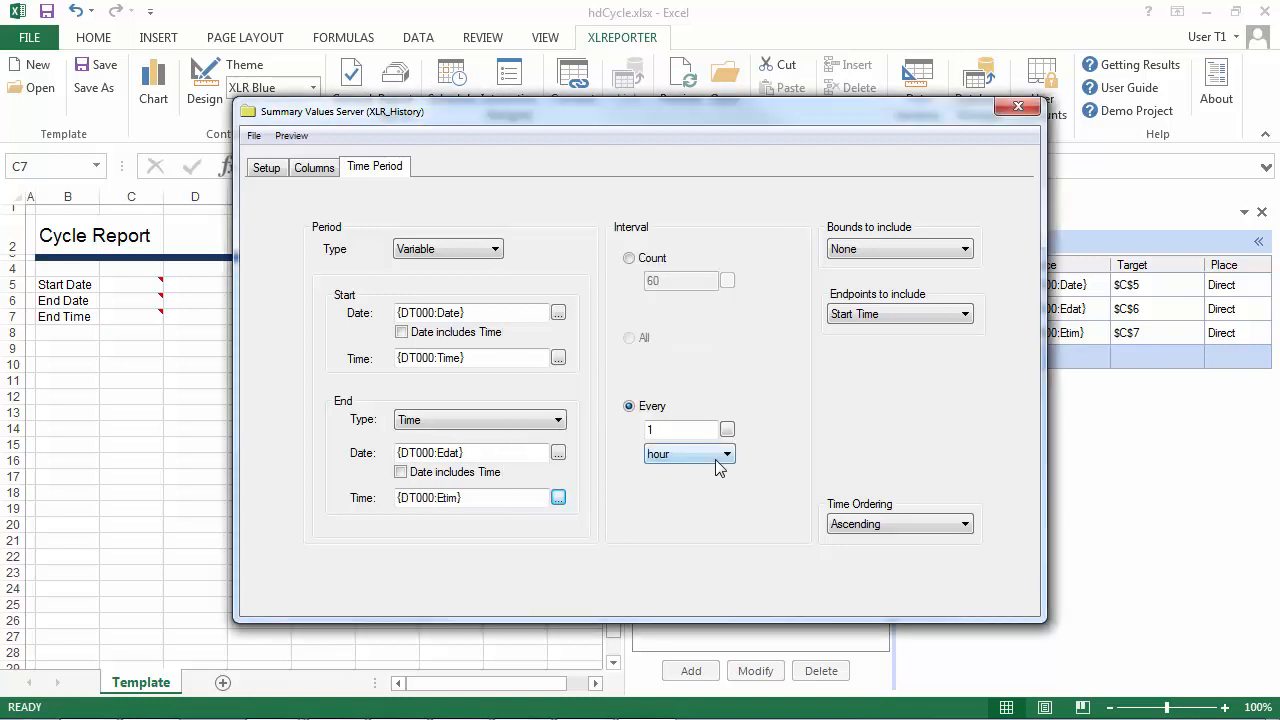
Set the interval to every 1 minute, then save the summary values group as hdCycle and close it.
click(716, 460)
click(707, 481)
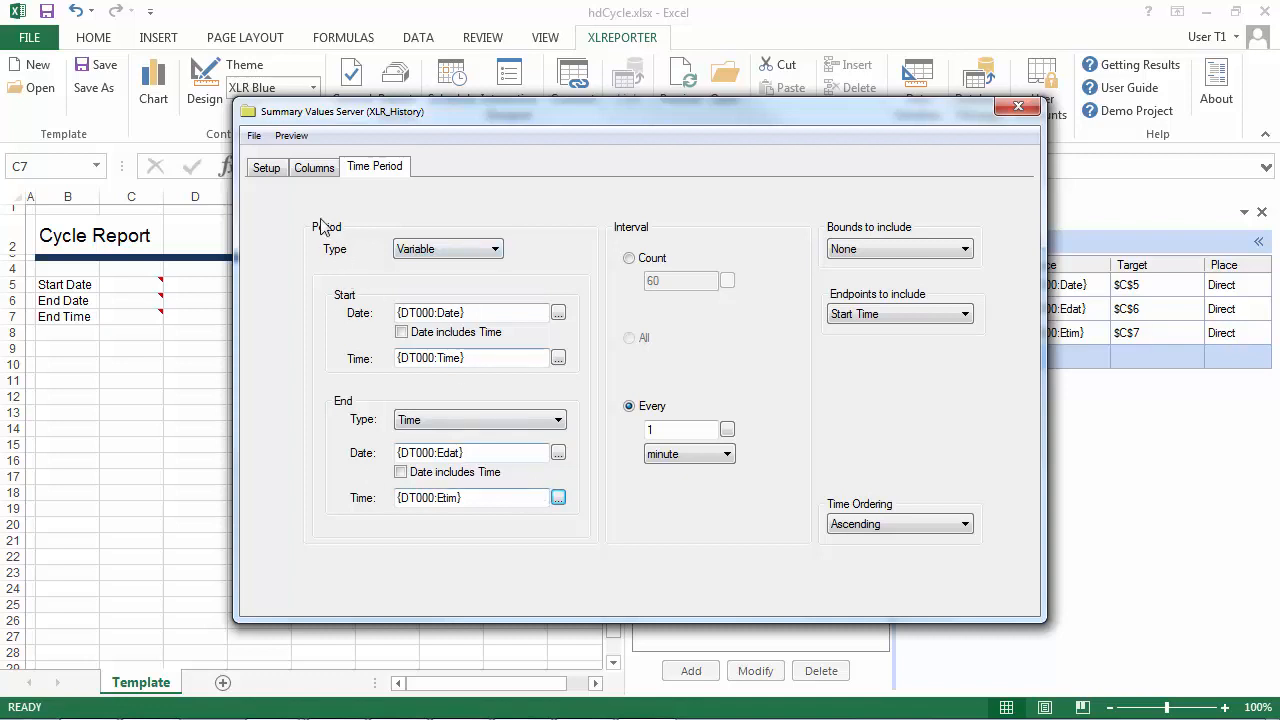
click(255, 138)
click(241, 186)
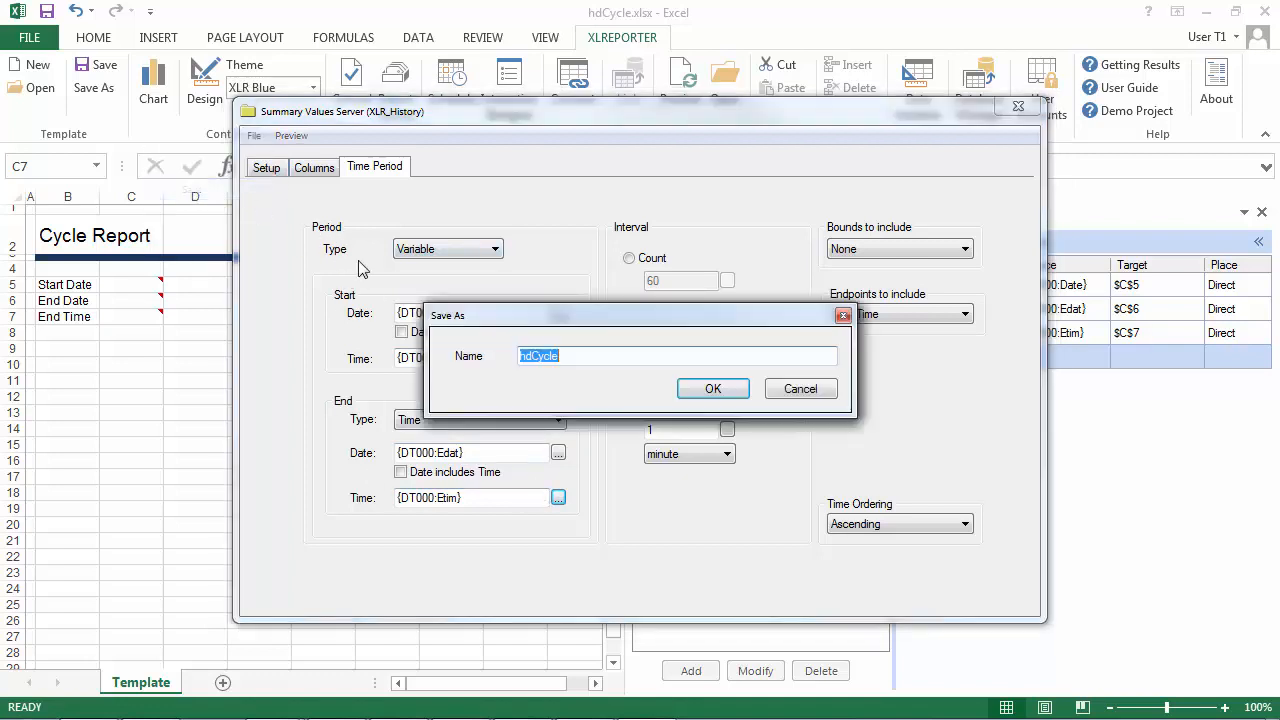
click(728, 390)
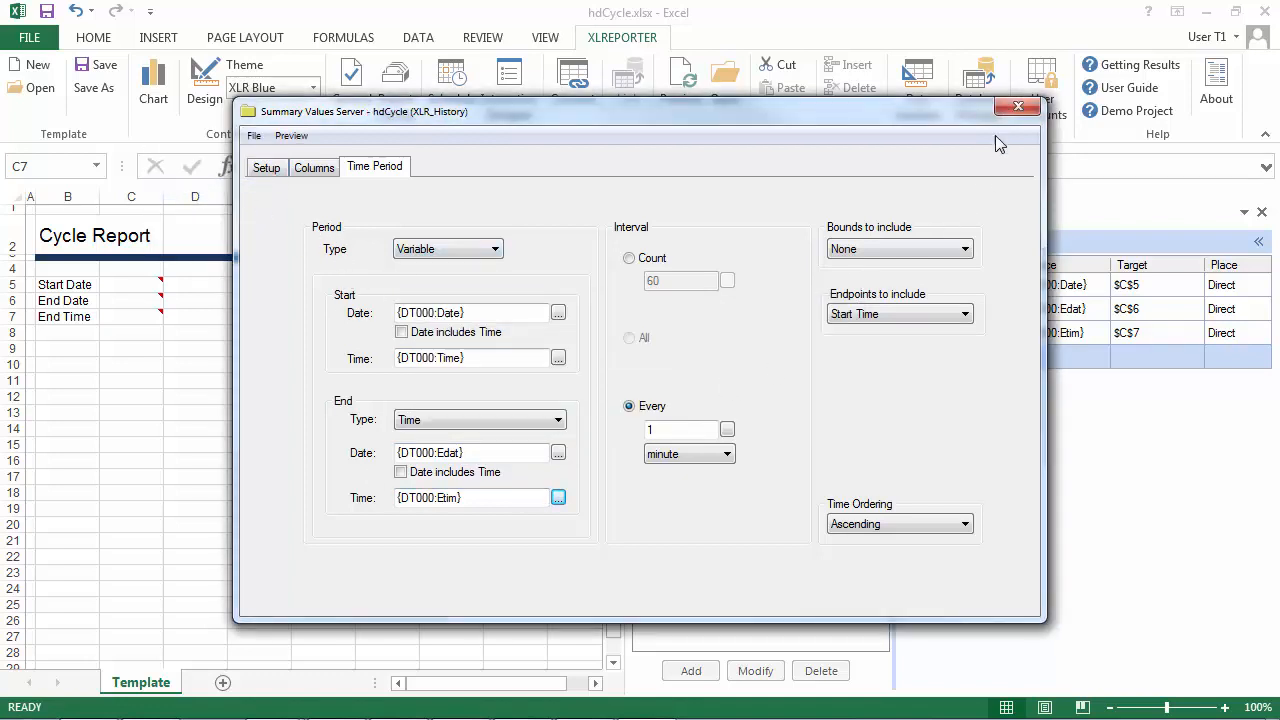
click(1017, 108)
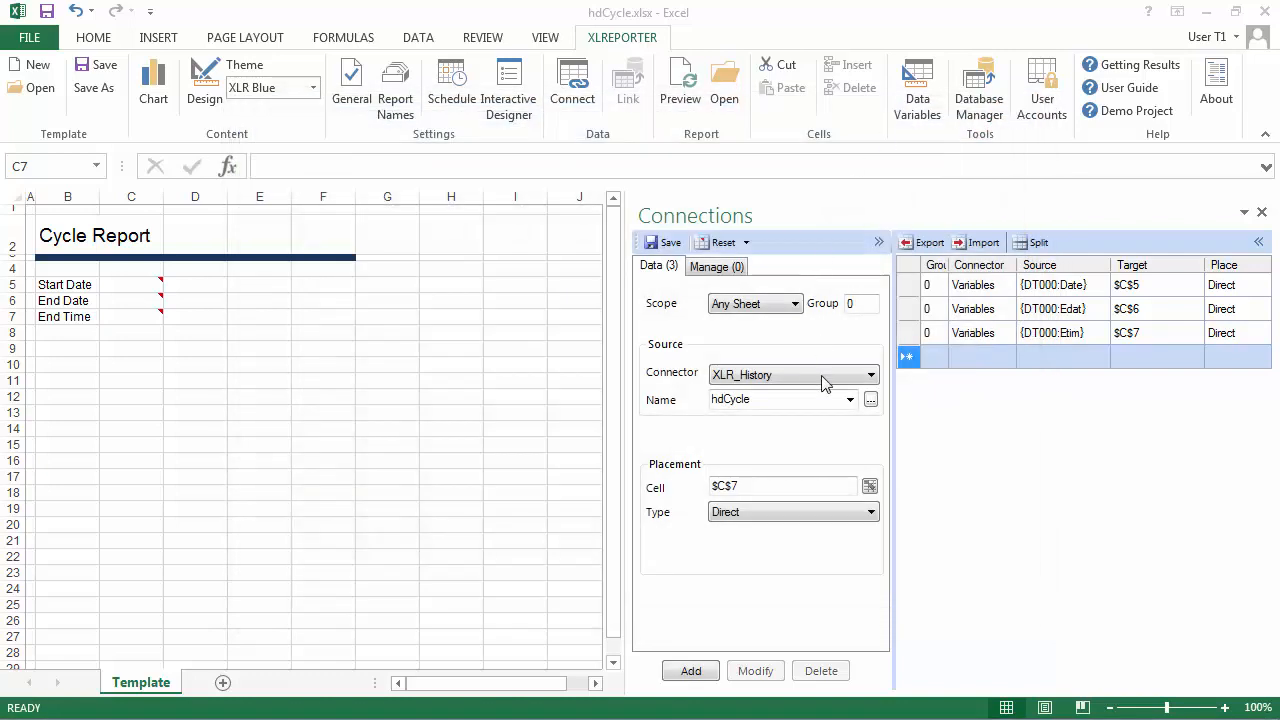
Add the XLR_History hdCycle connection at cell B10 with Insert At Start placement and direction Down, and close the connections settings.
click(798, 480)
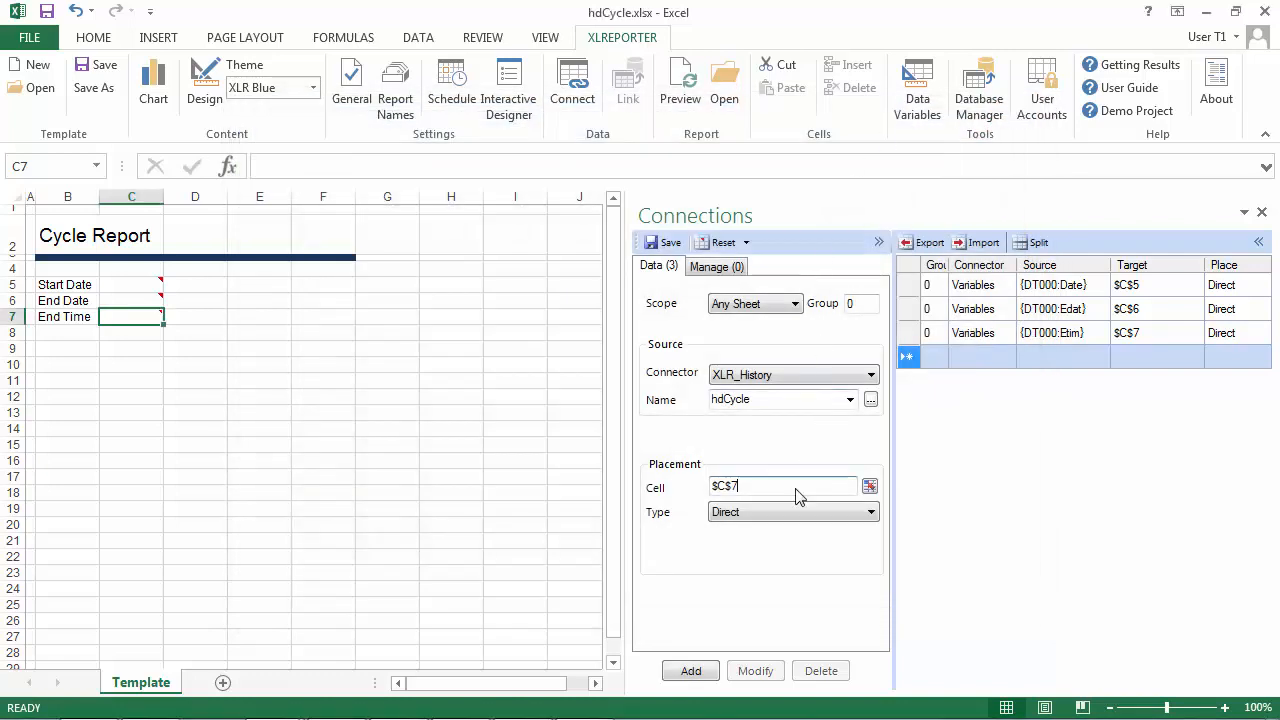
click(78, 361)
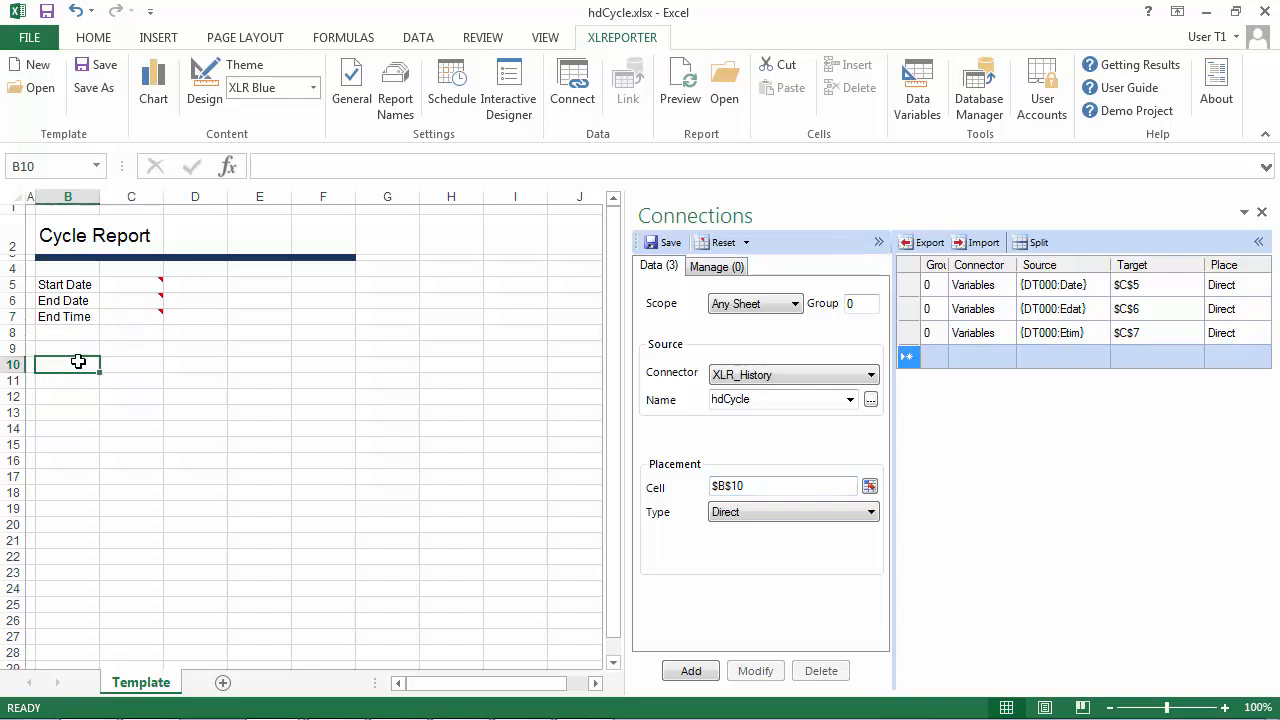
click(766, 514)
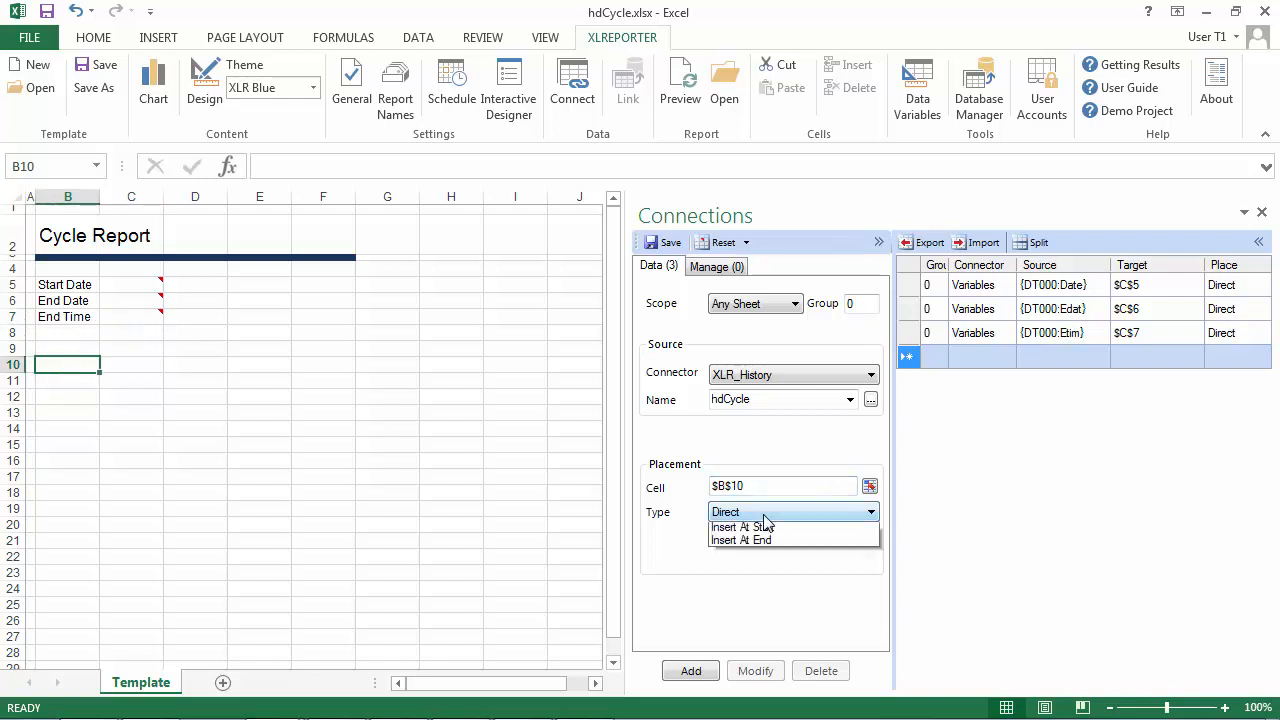
click(754, 569)
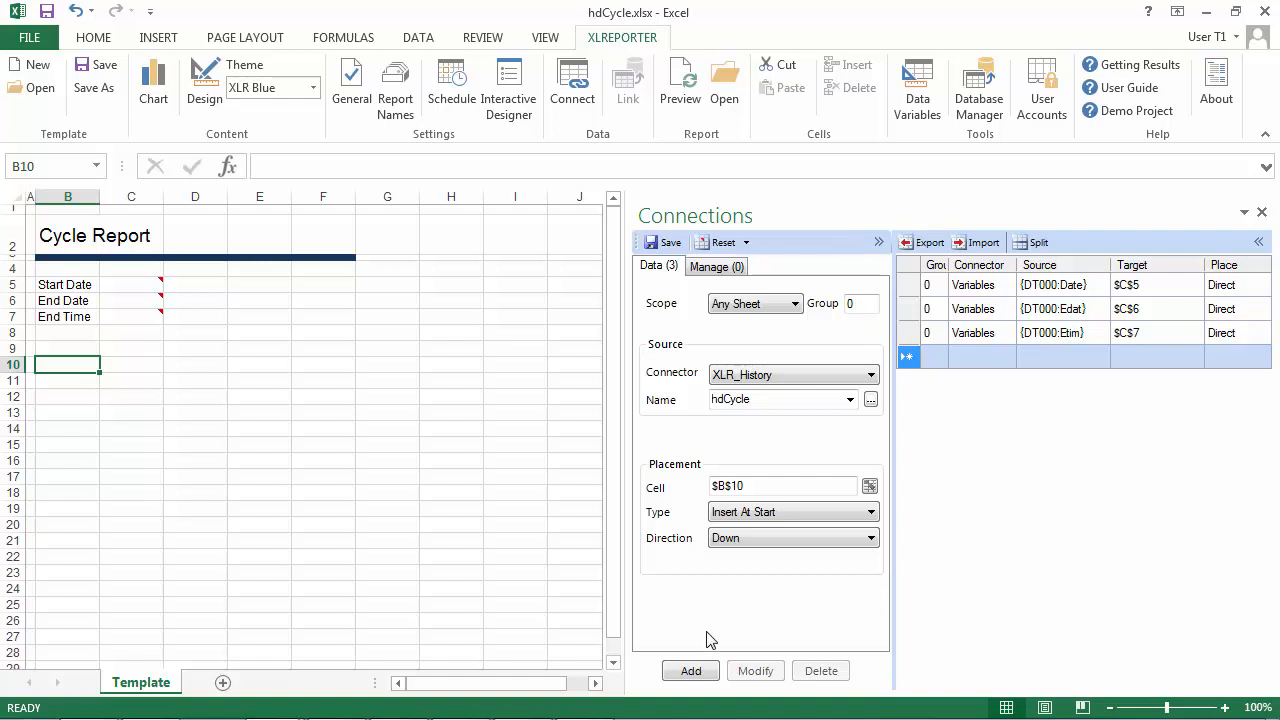
click(691, 671)
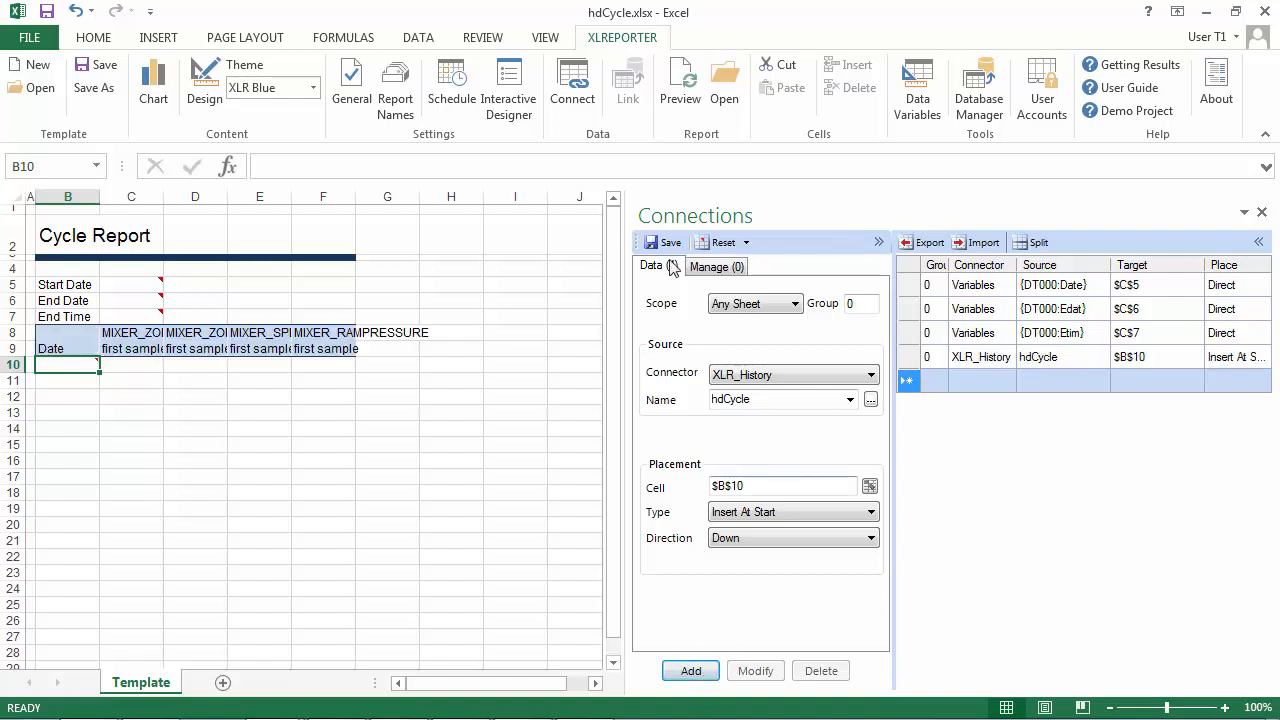
click(1263, 212)
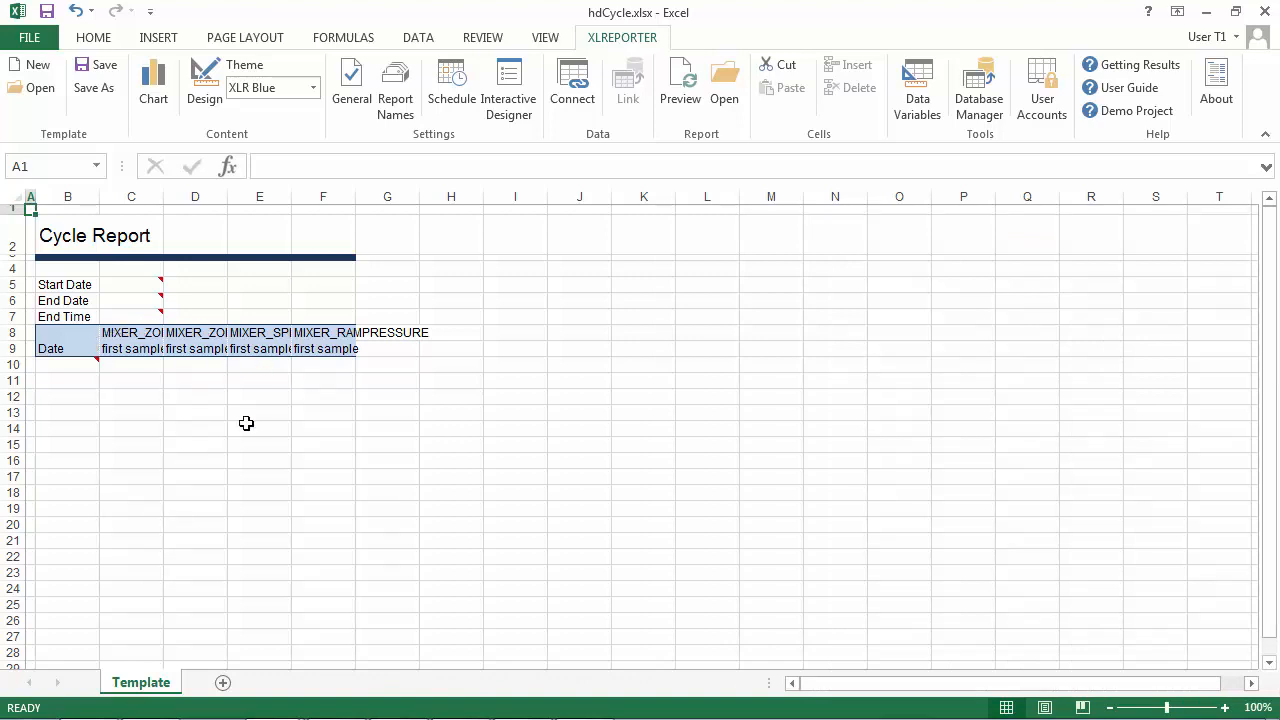
Format cells C10 to F10 as Number with 2 decimal places.
drag(134, 364, 331, 371)
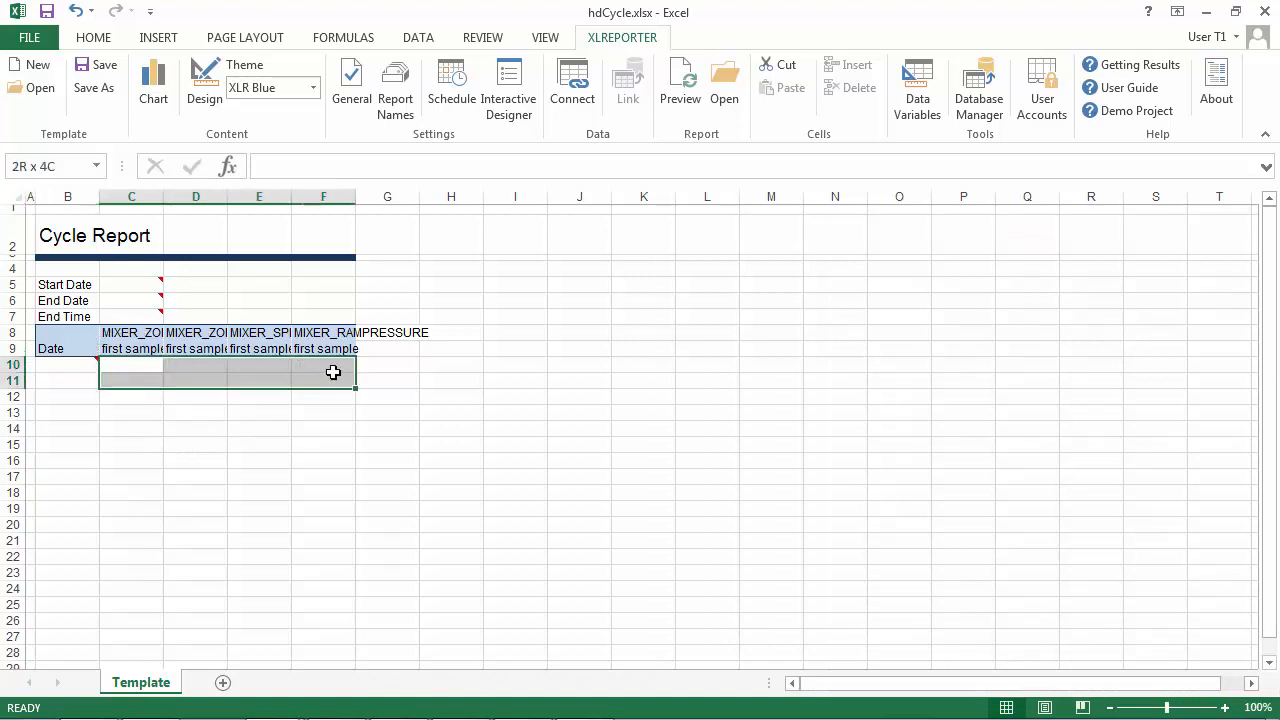
right_click(333, 370)
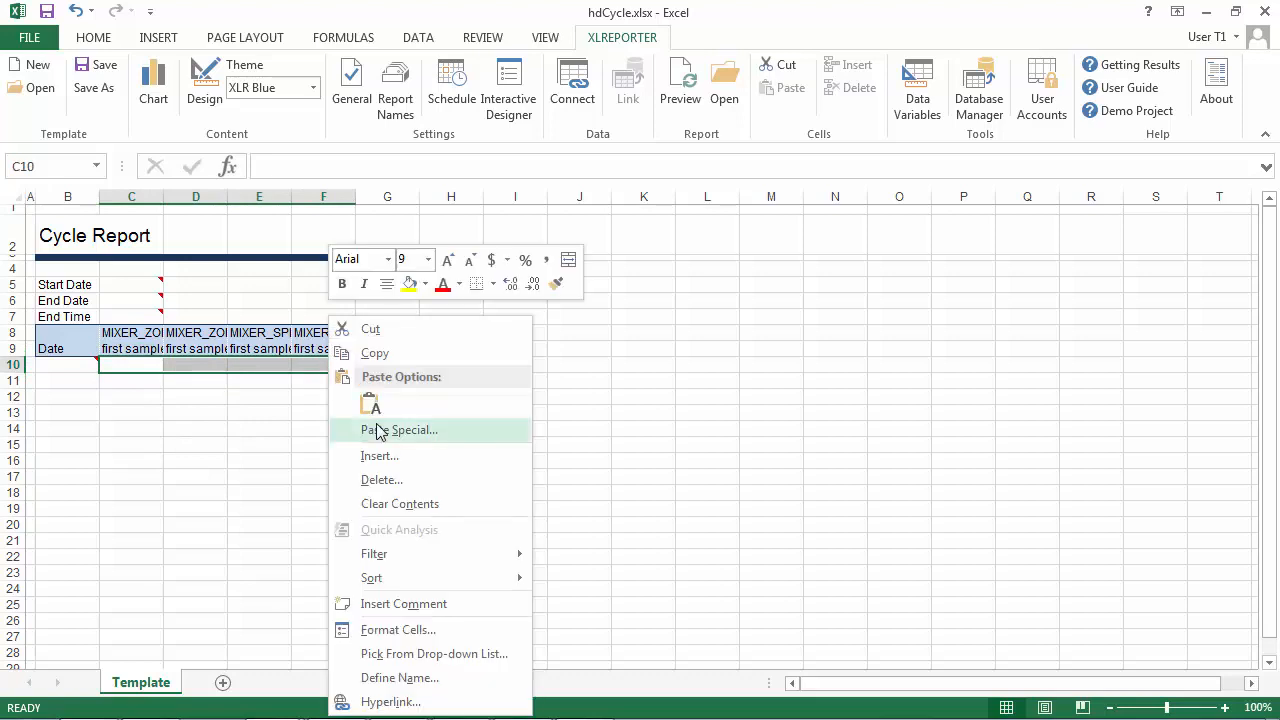
click(392, 629)
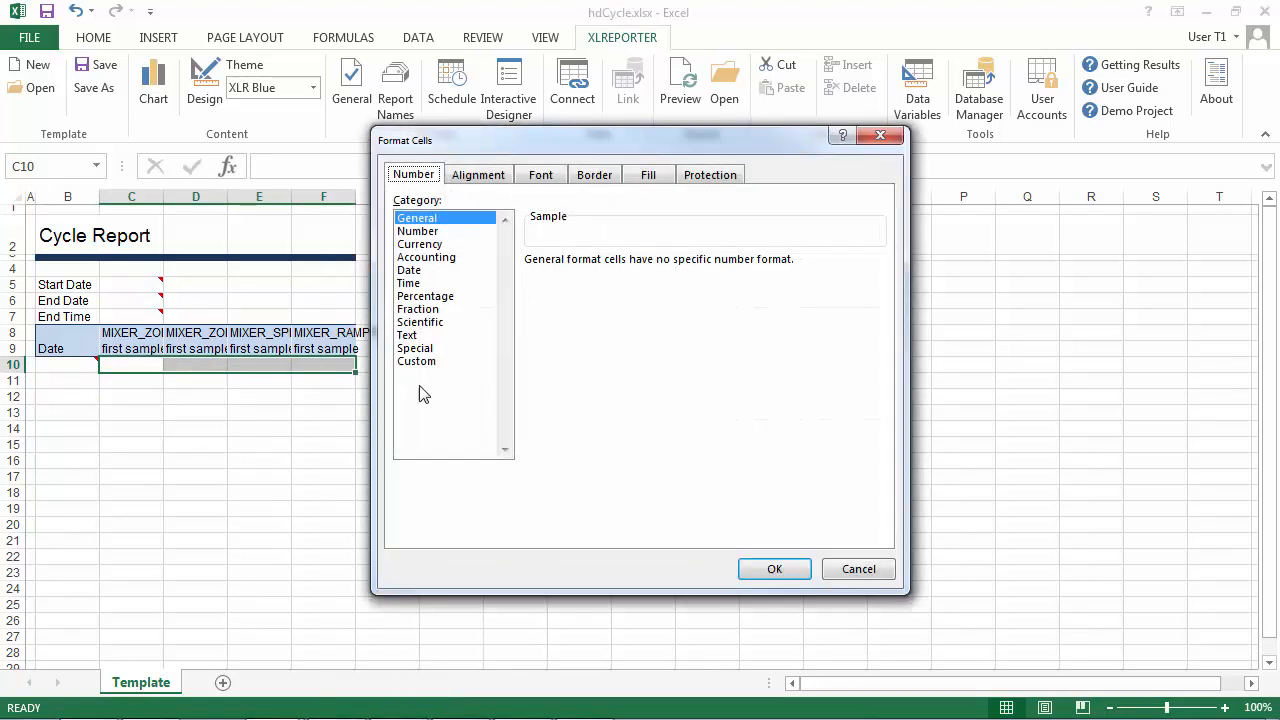
click(418, 231)
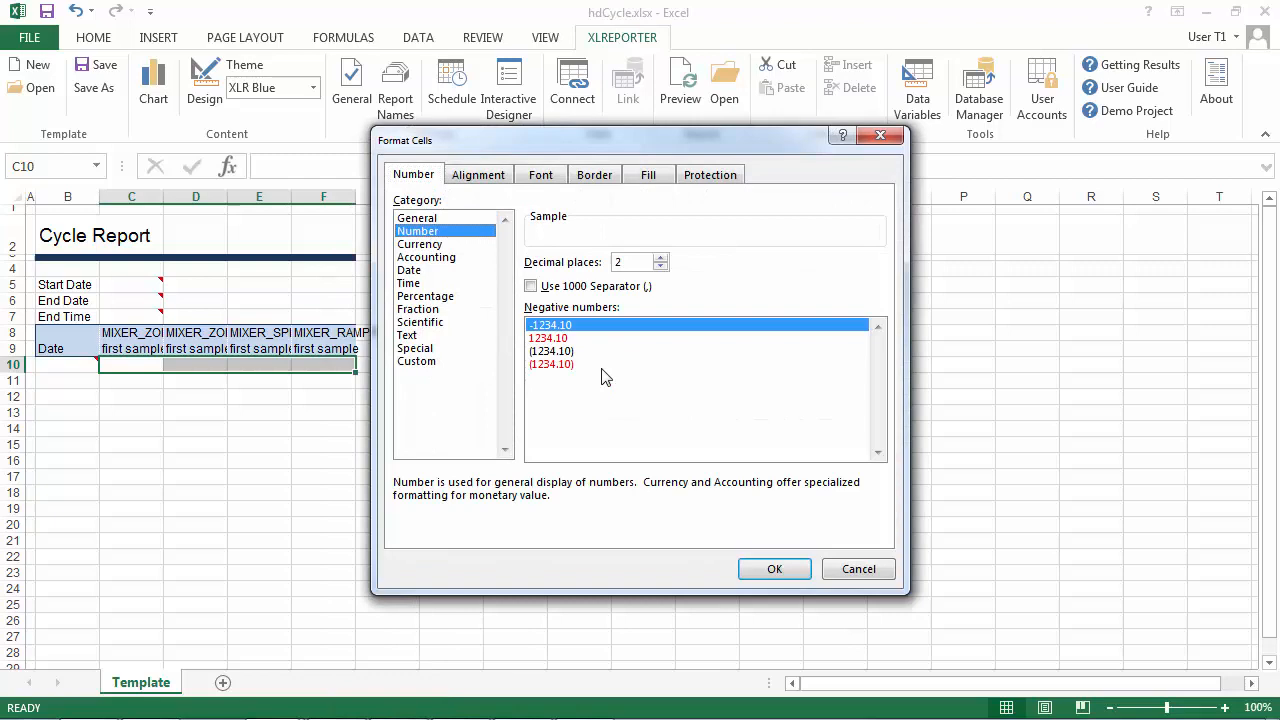
click(774, 568)
Format cell B10 as Time in the 1:30 PM style.
click(83, 364)
right_click(83, 364)
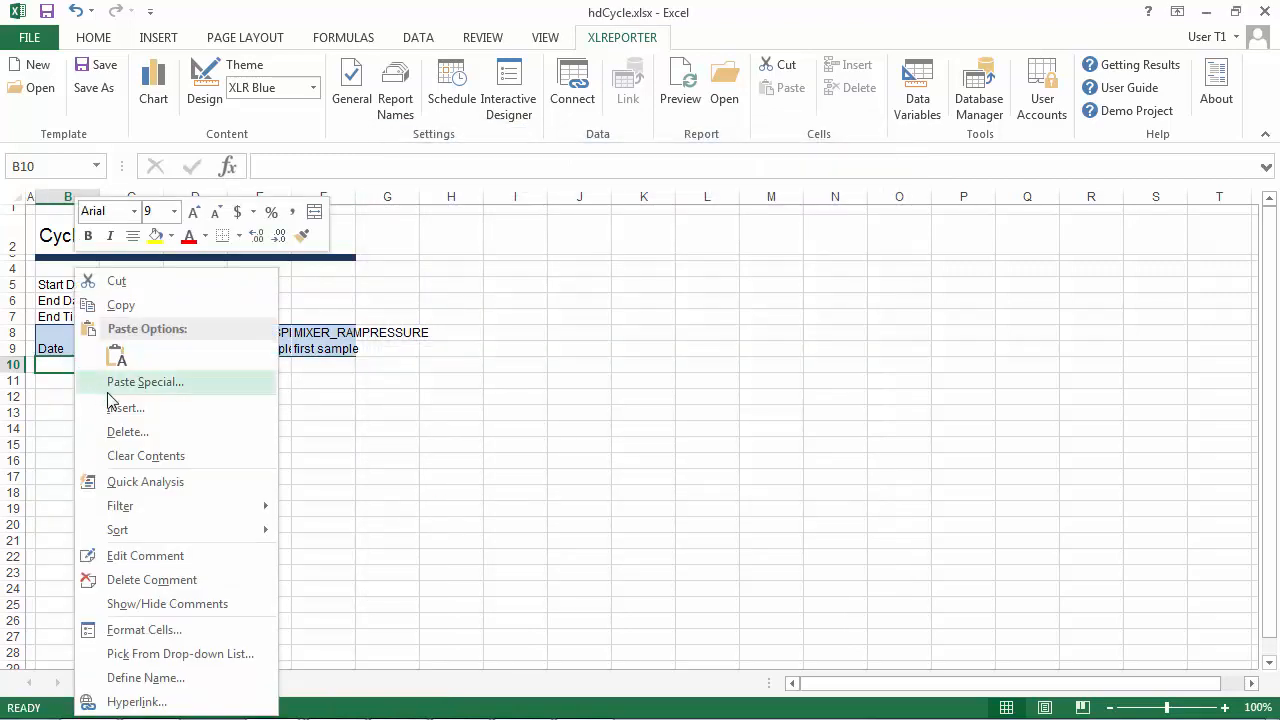
click(143, 630)
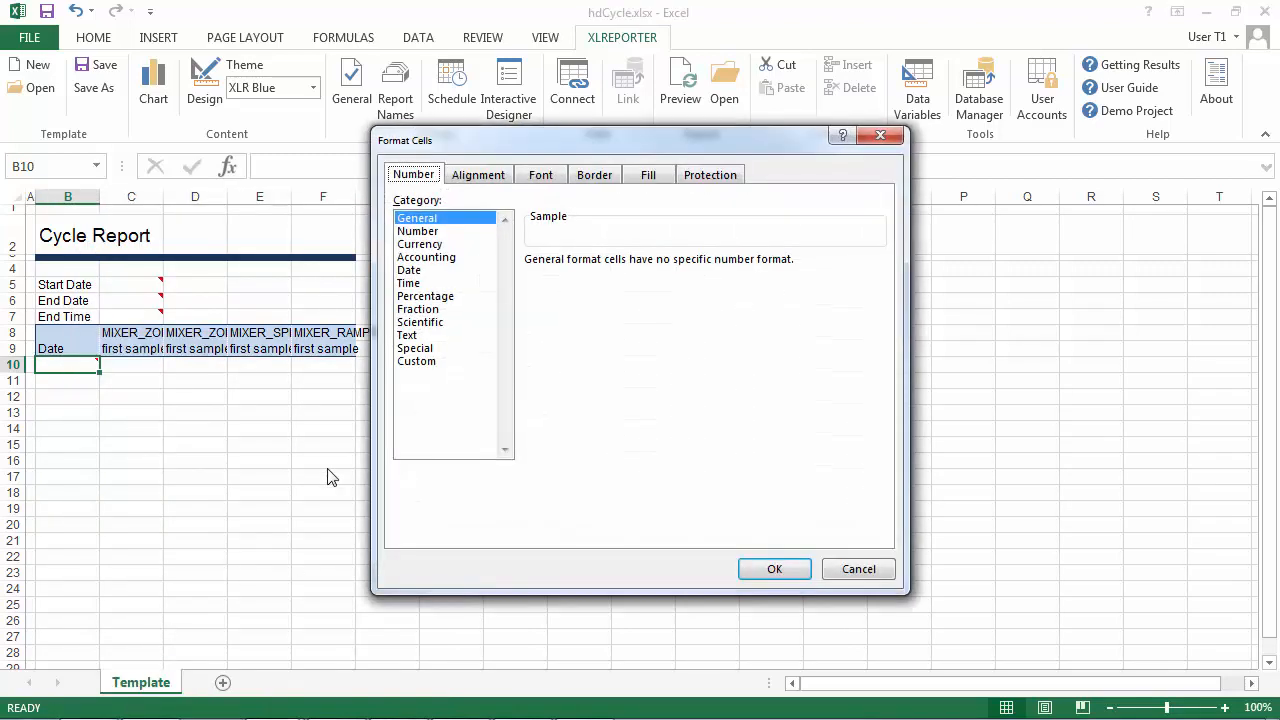
click(406, 284)
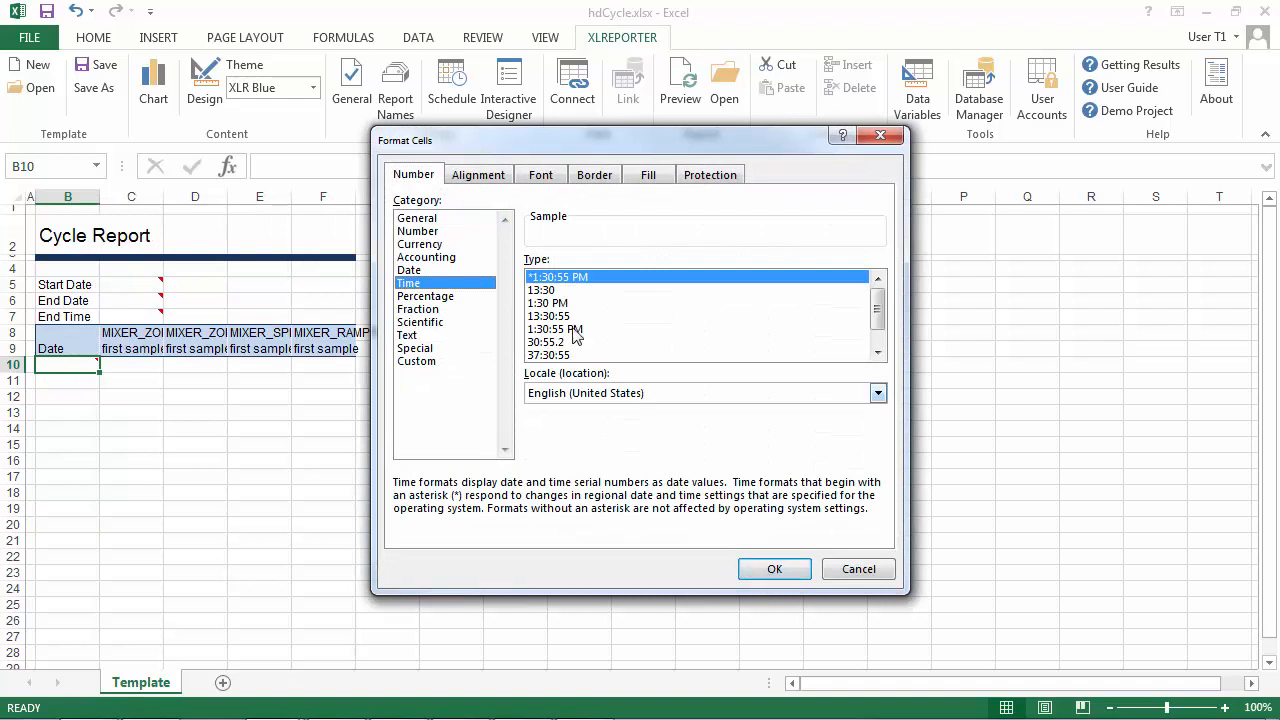
click(548, 303)
click(774, 568)
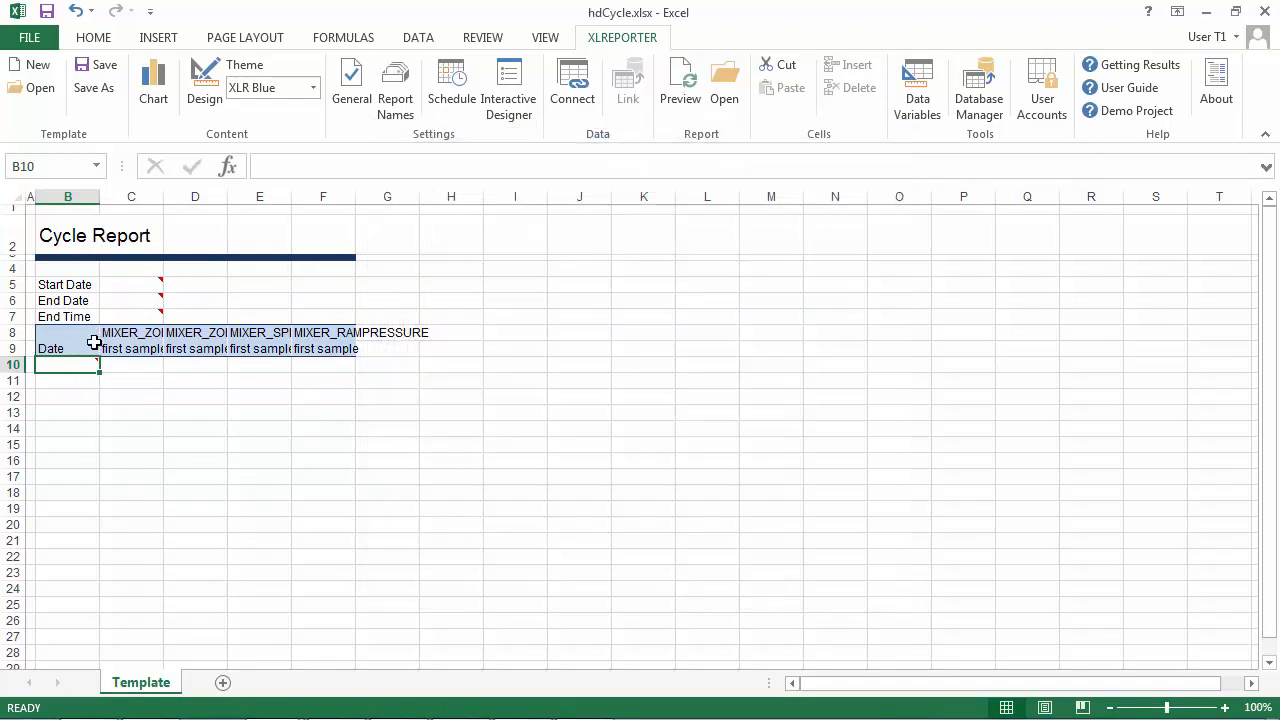
Replace the heading in cell B9 with Time.
click(85, 344)
text(Time)
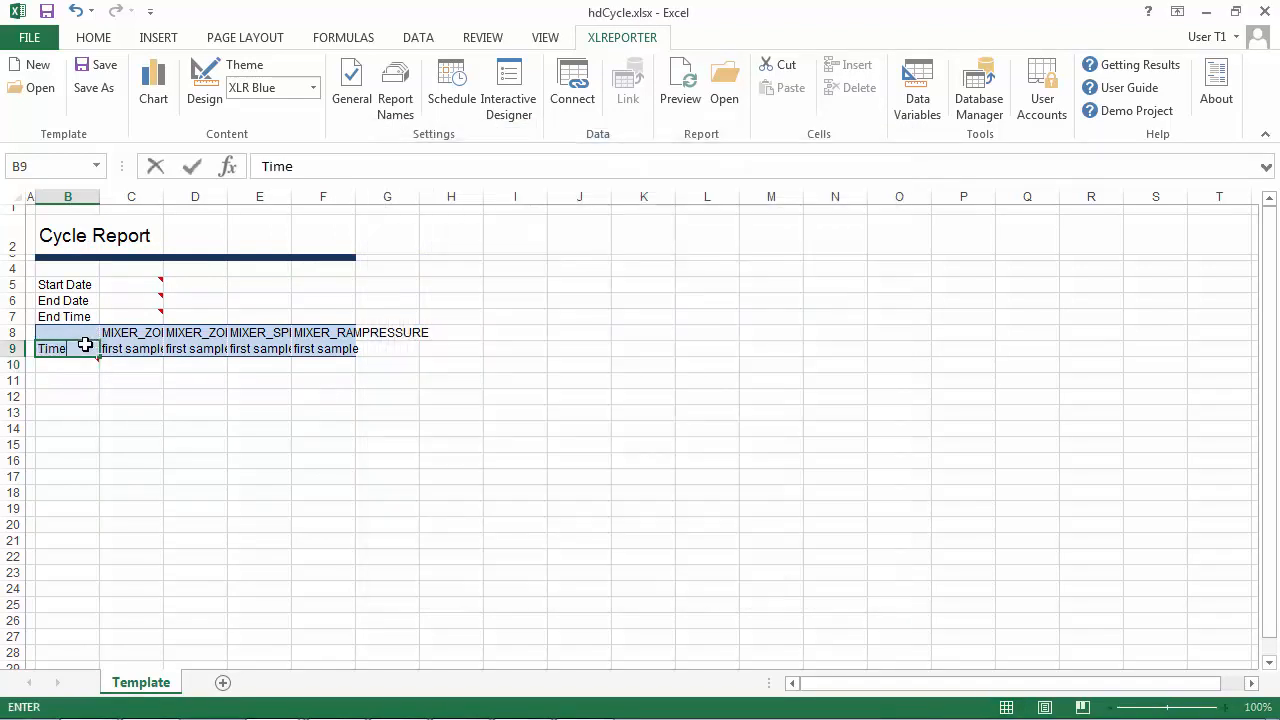
click(132, 380)
Widen columns C to F so the full mixer tag headings fit, and widen column B as well.
drag(135, 196, 345, 235)
drag(160, 197, 238, 209)
click(84, 204)
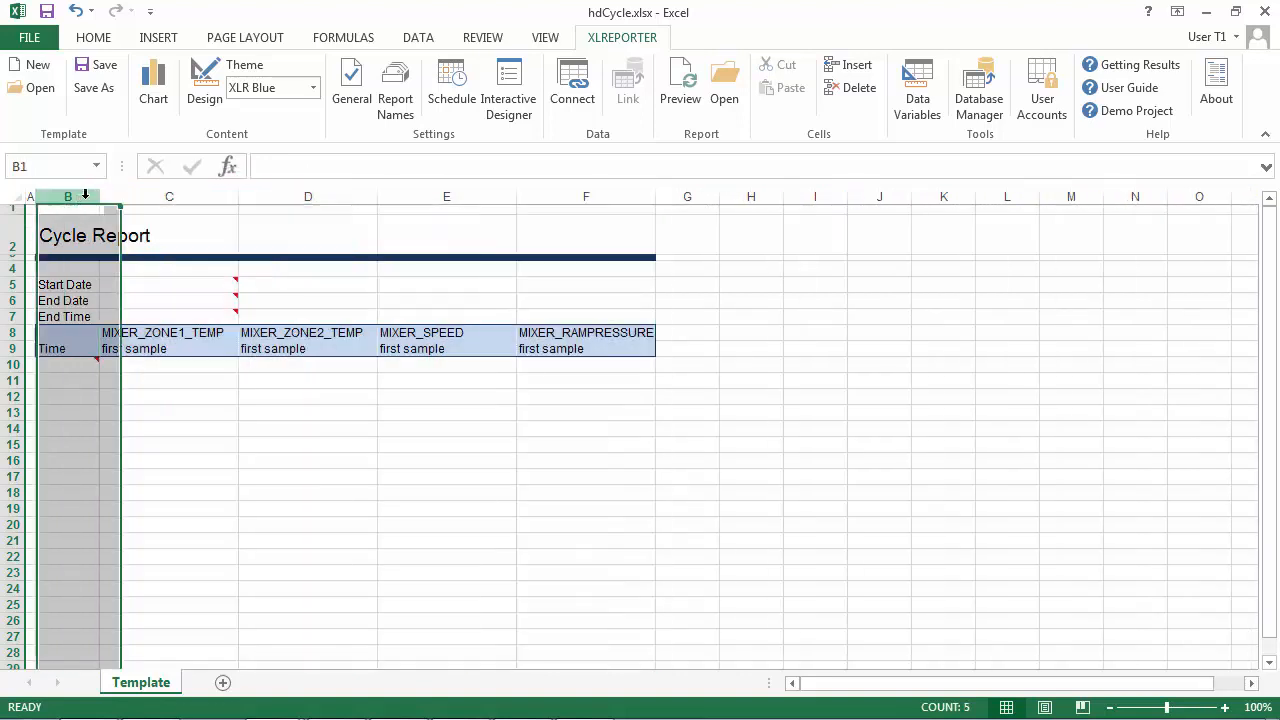
drag(100, 200, 143, 206)
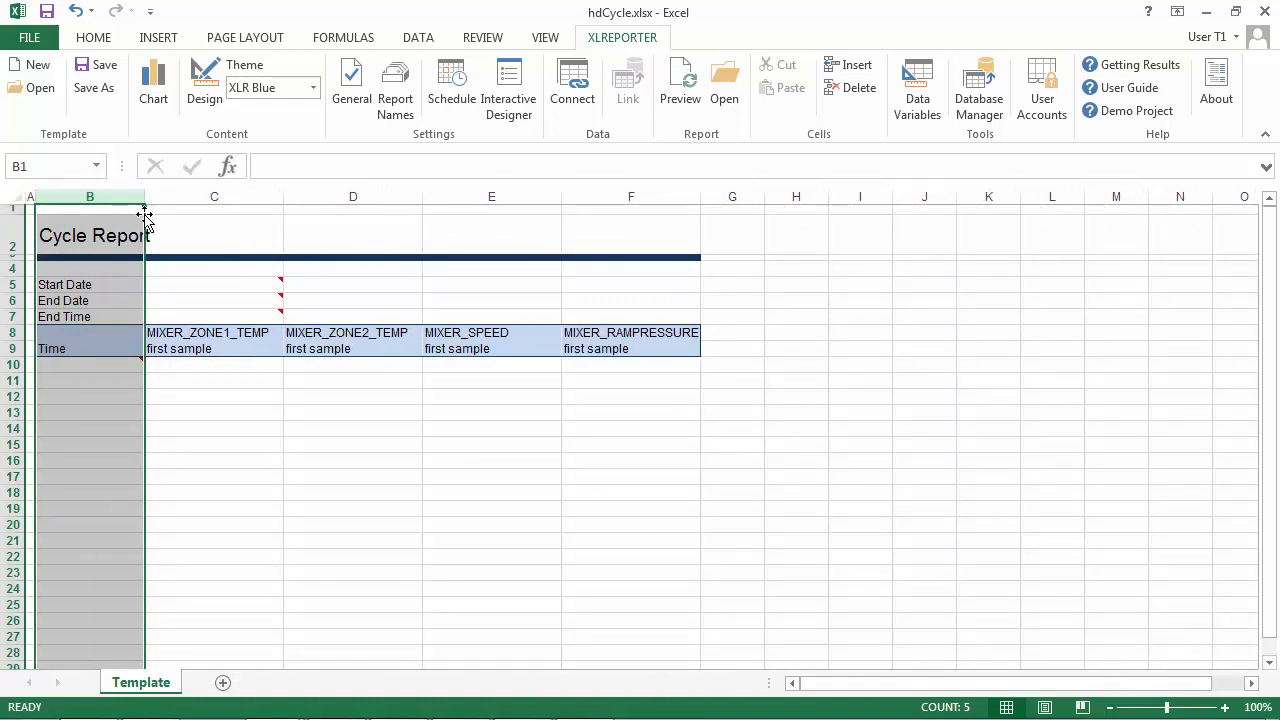
Replace the hdCycle workbook's report name with the RG000 register variable.
click(393, 104)
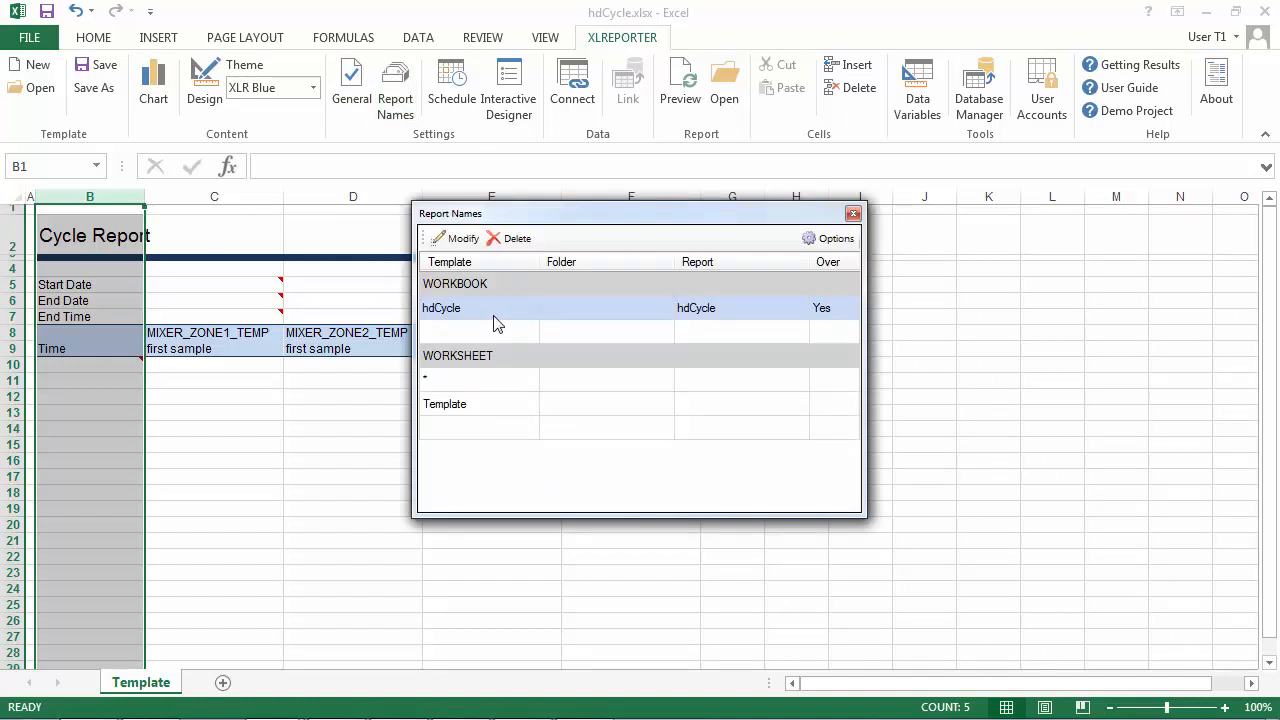
click(458, 238)
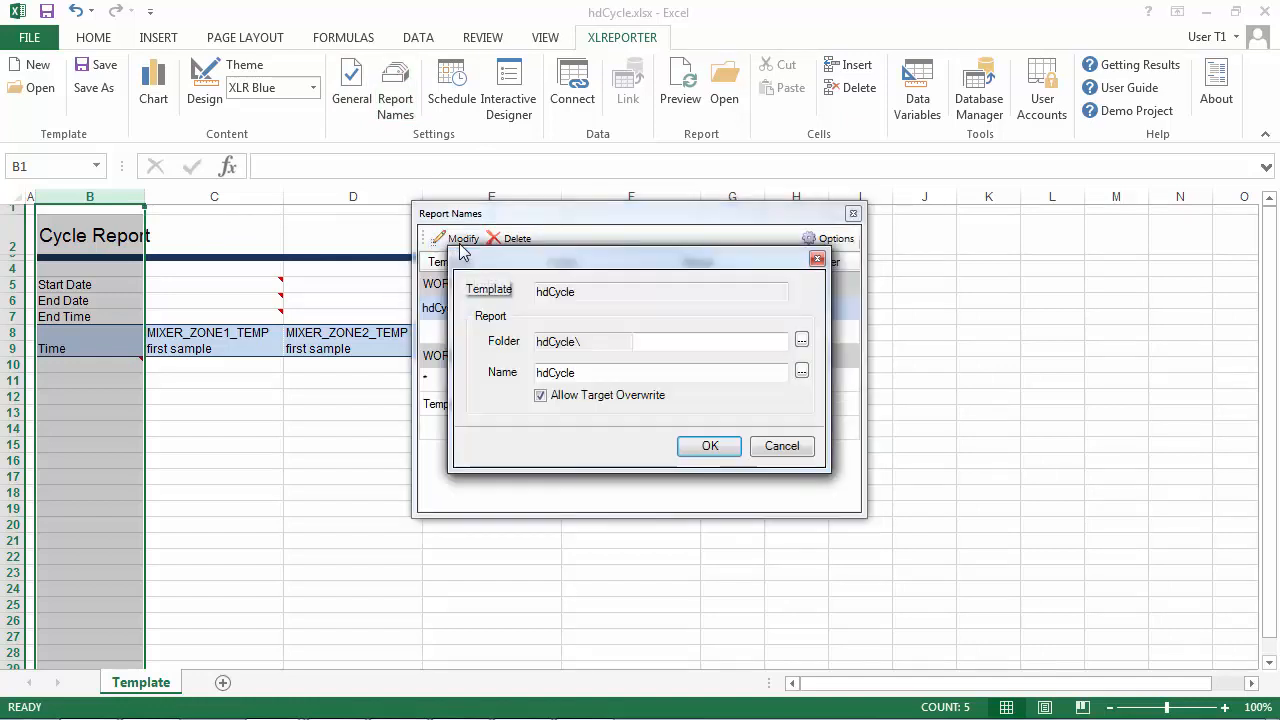
click(802, 372)
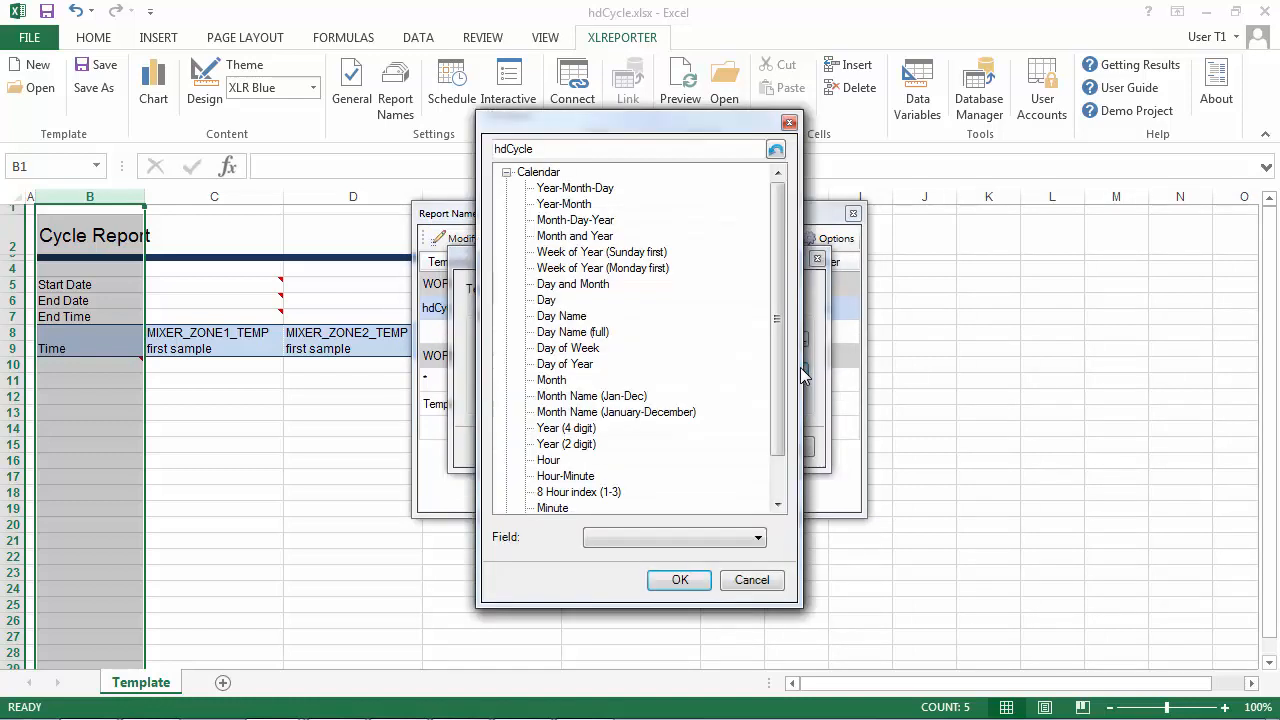
key(BackSpace)
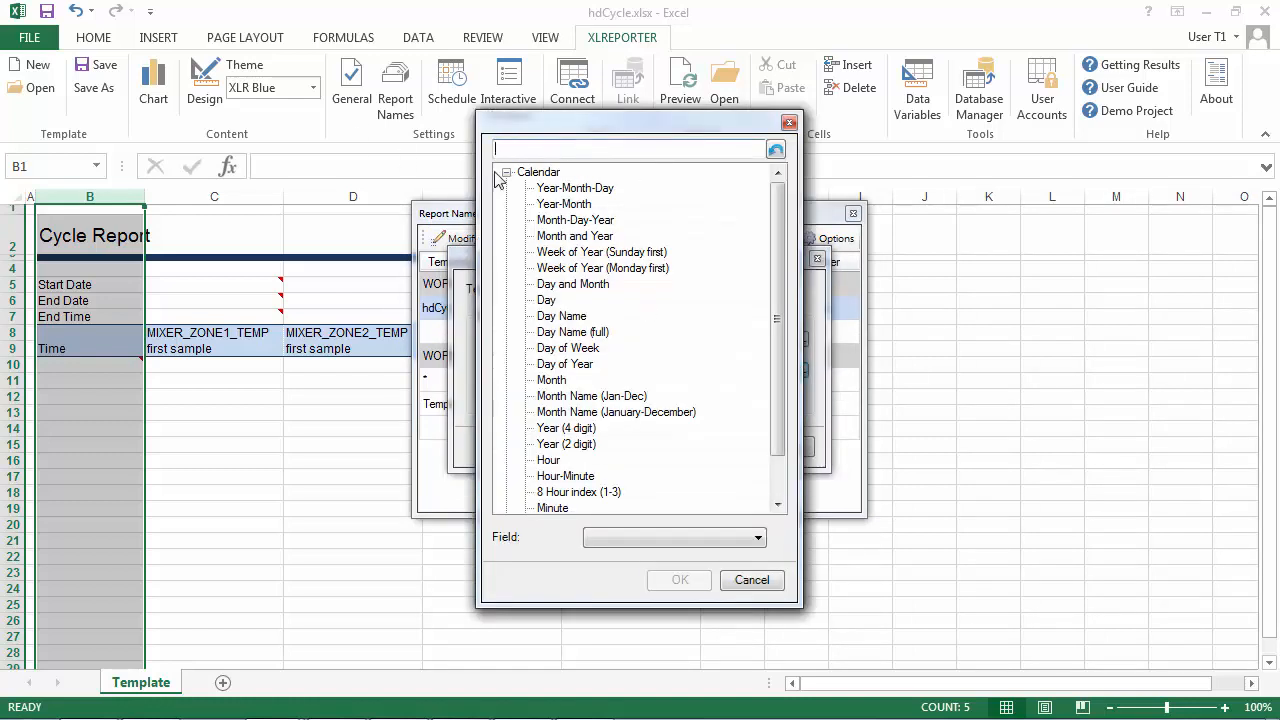
click(506, 172)
click(506, 188)
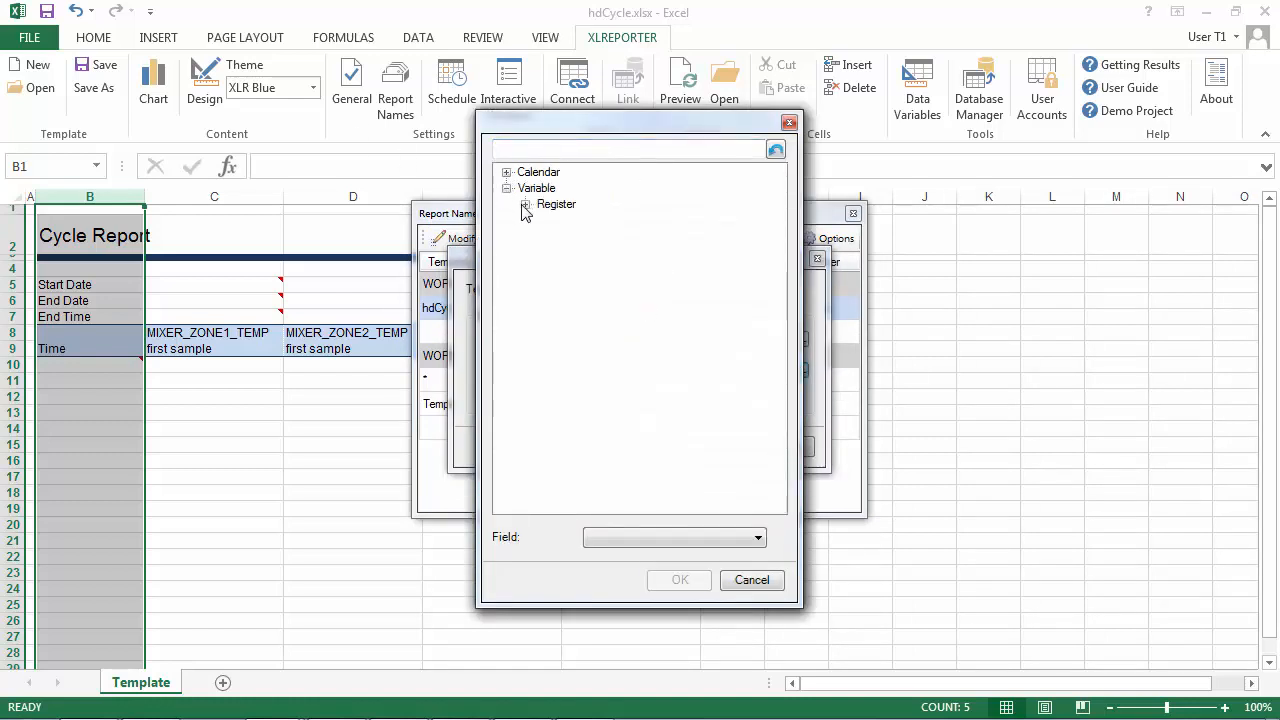
click(525, 204)
click(576, 221)
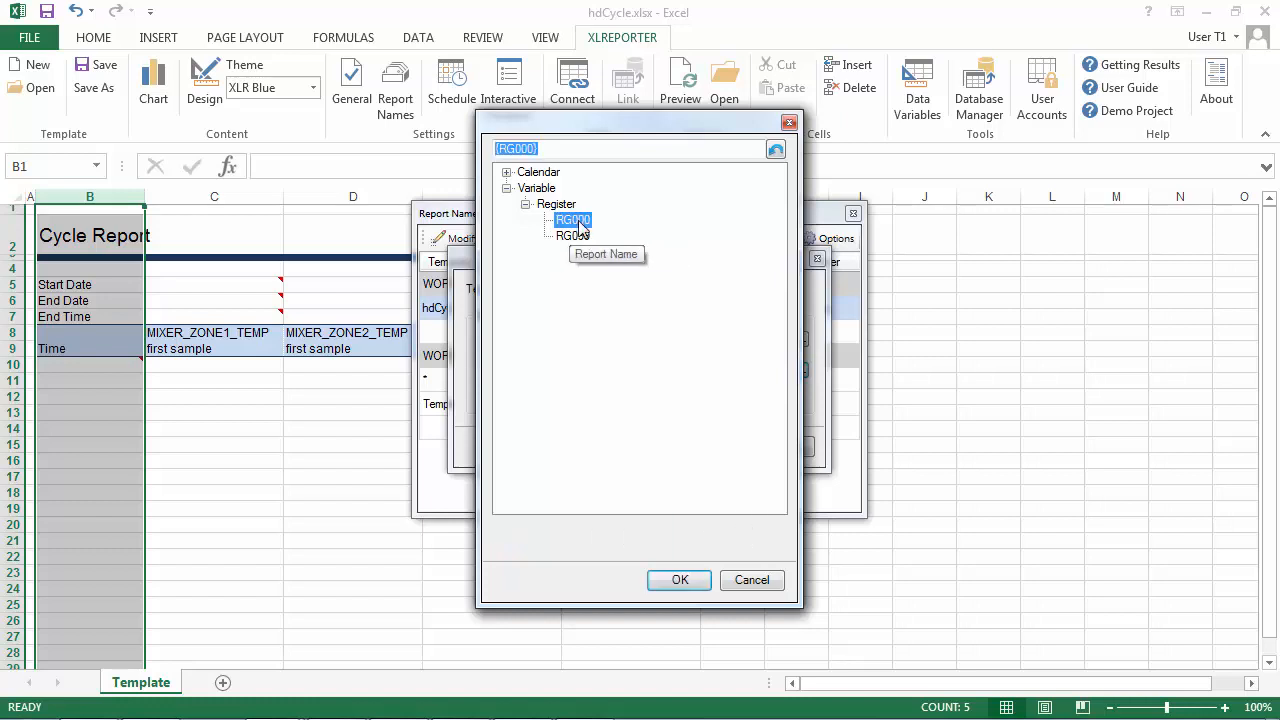
Append an underscore and the Year-Month-Day calendar date to the report name, giving {RG000}_{YYYY}-{MM}-{DD}.
click(558, 149)
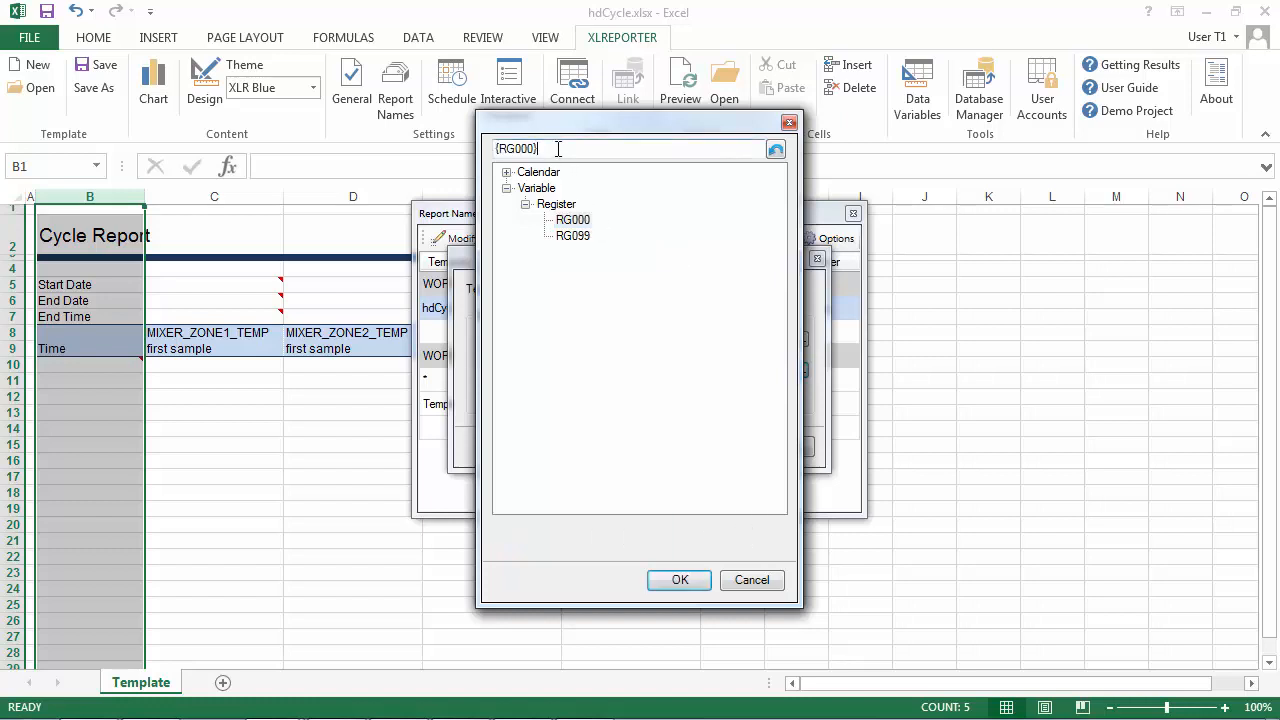
click(506, 172)
click(572, 190)
double_click(572, 190)
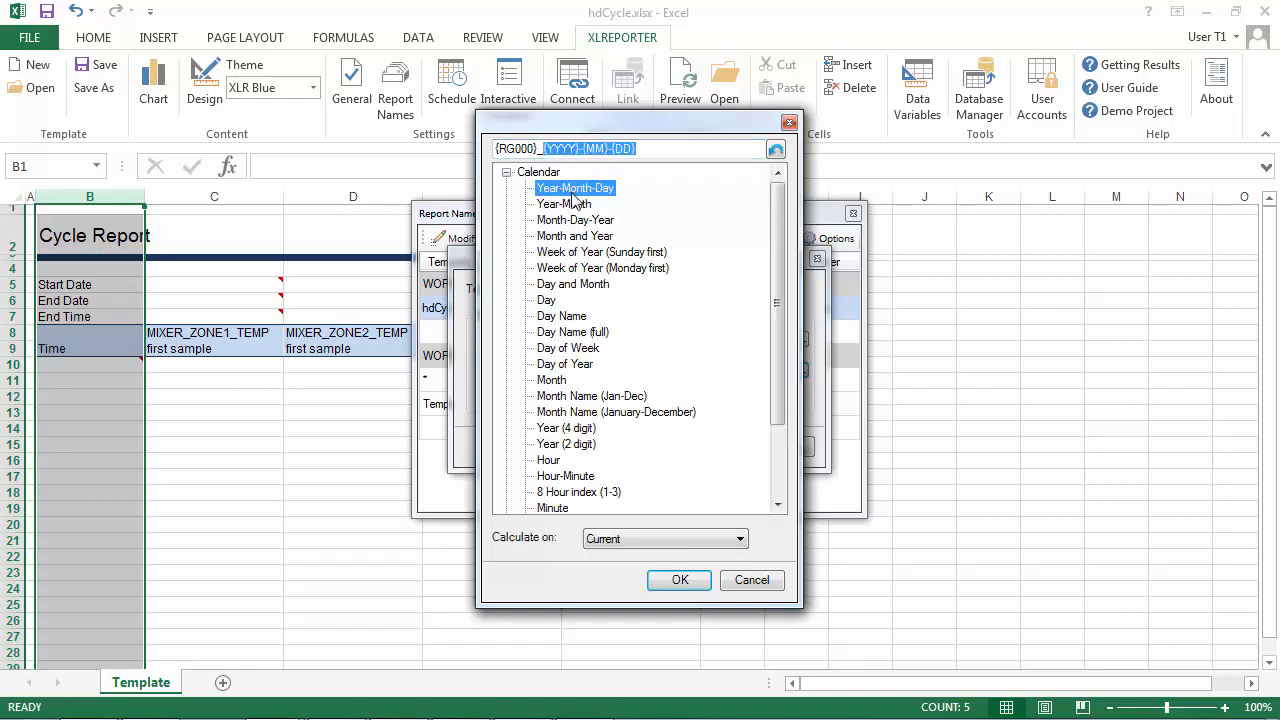
click(698, 575)
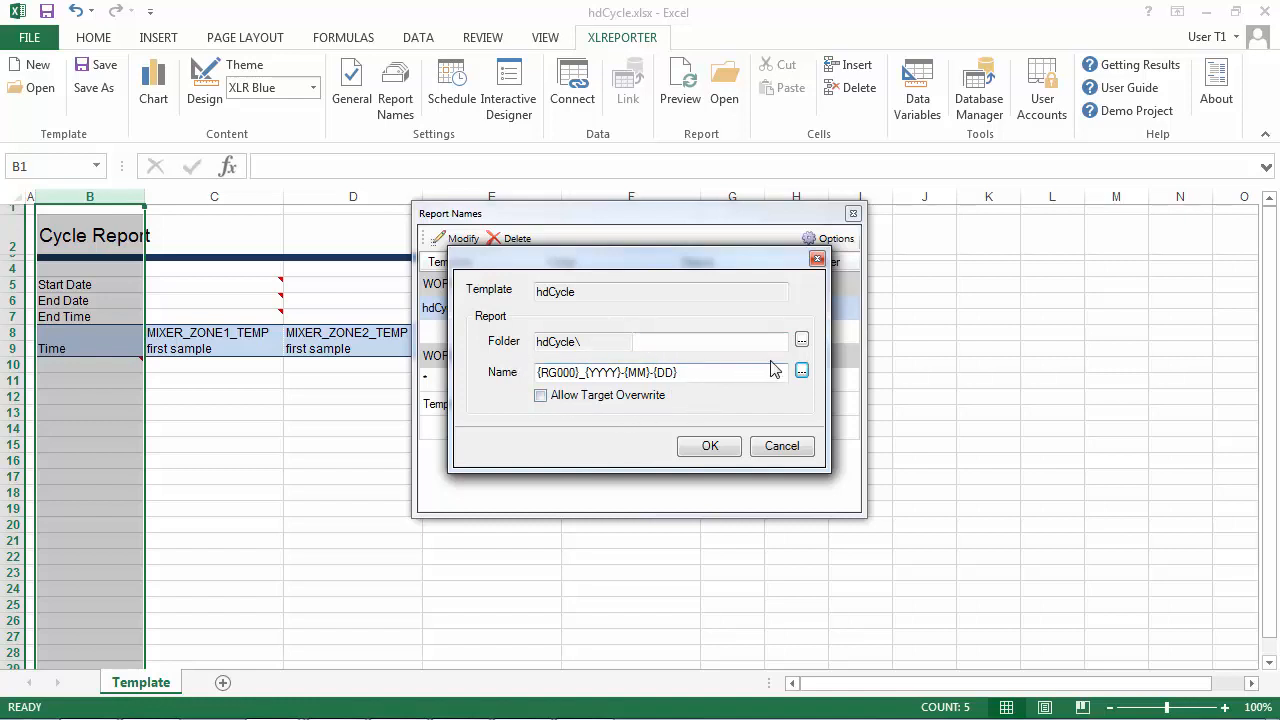
Set the report subfolder to the Year-Month calendar name {YYYY}-{MMM} and save the template.
click(801, 341)
click(564, 204)
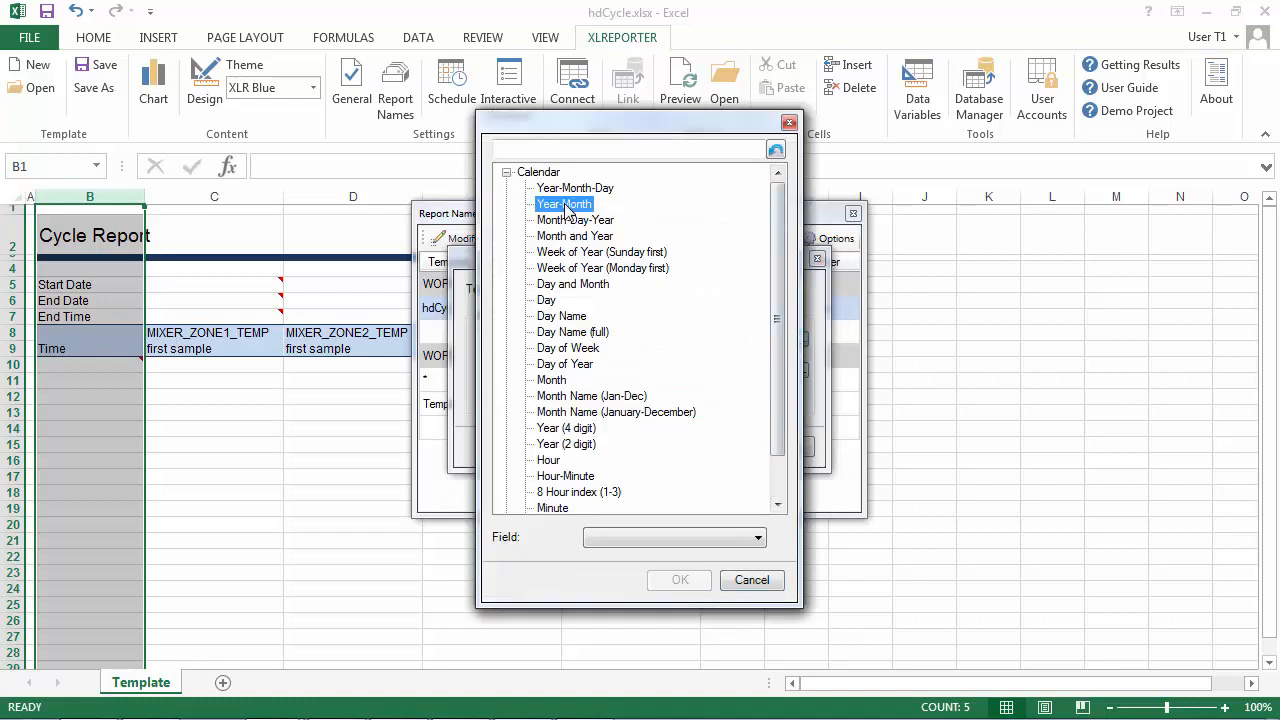
click(682, 582)
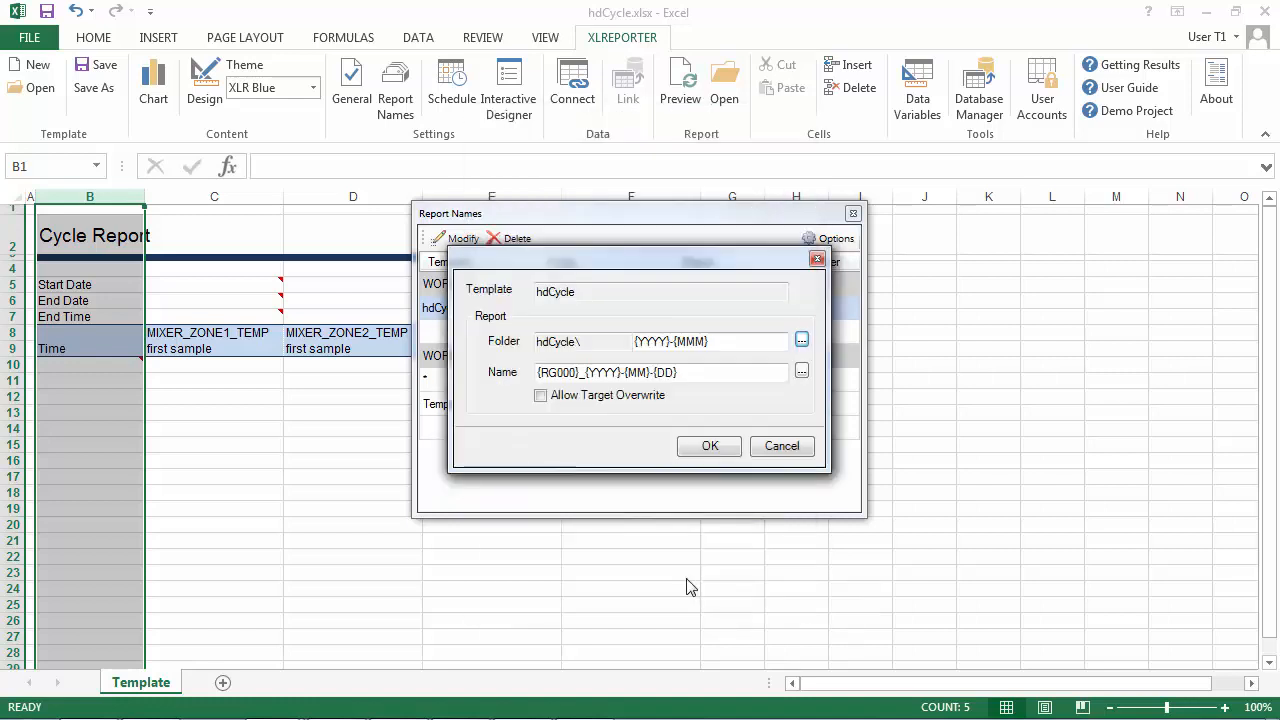
click(710, 447)
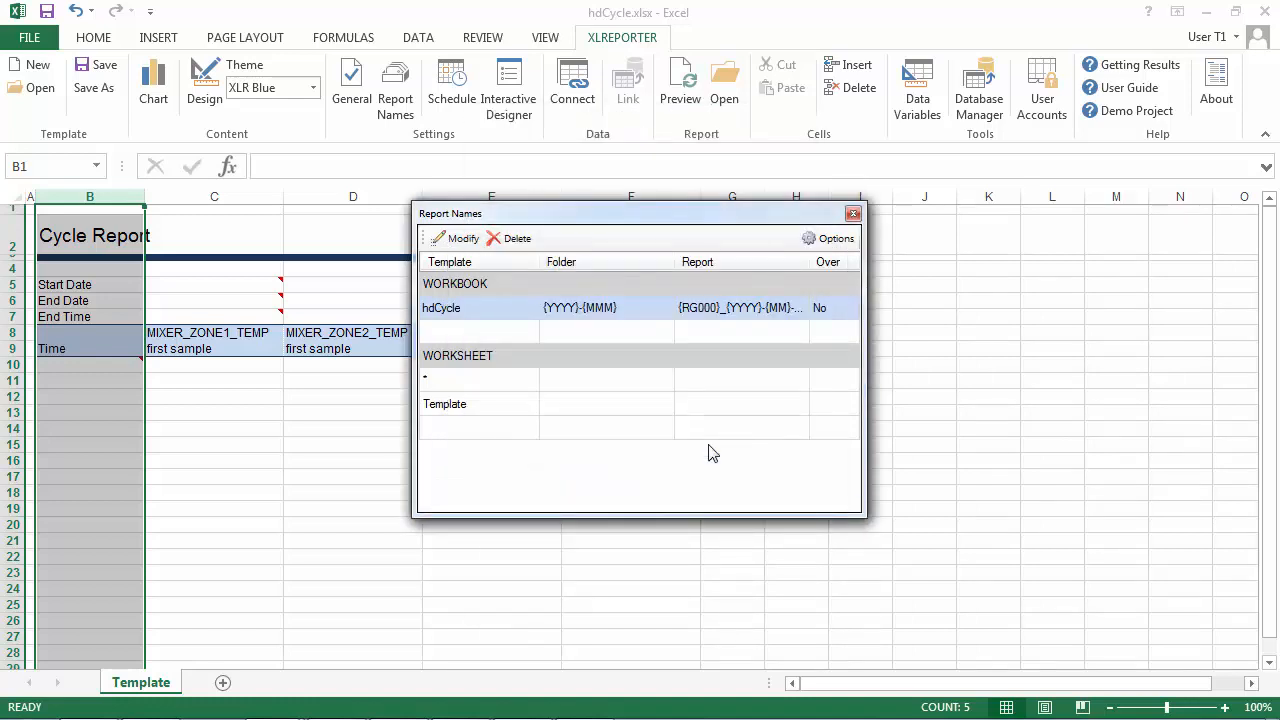
click(853, 214)
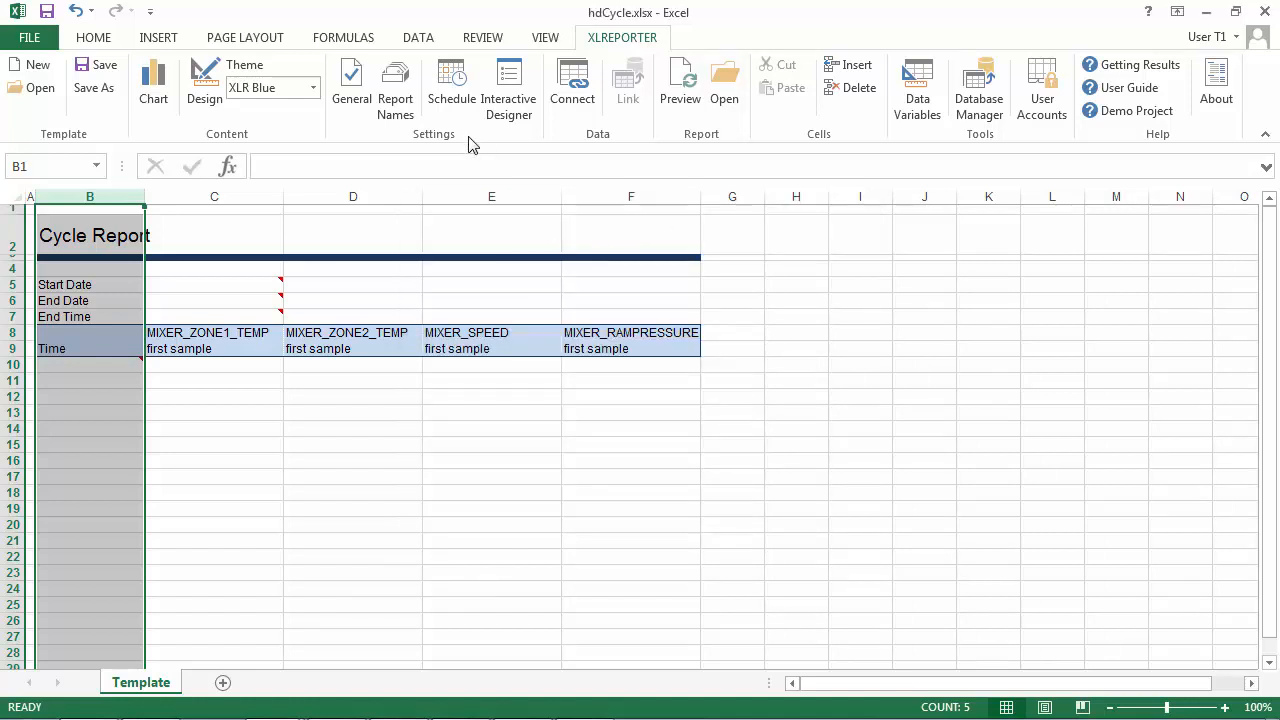
click(100, 66)
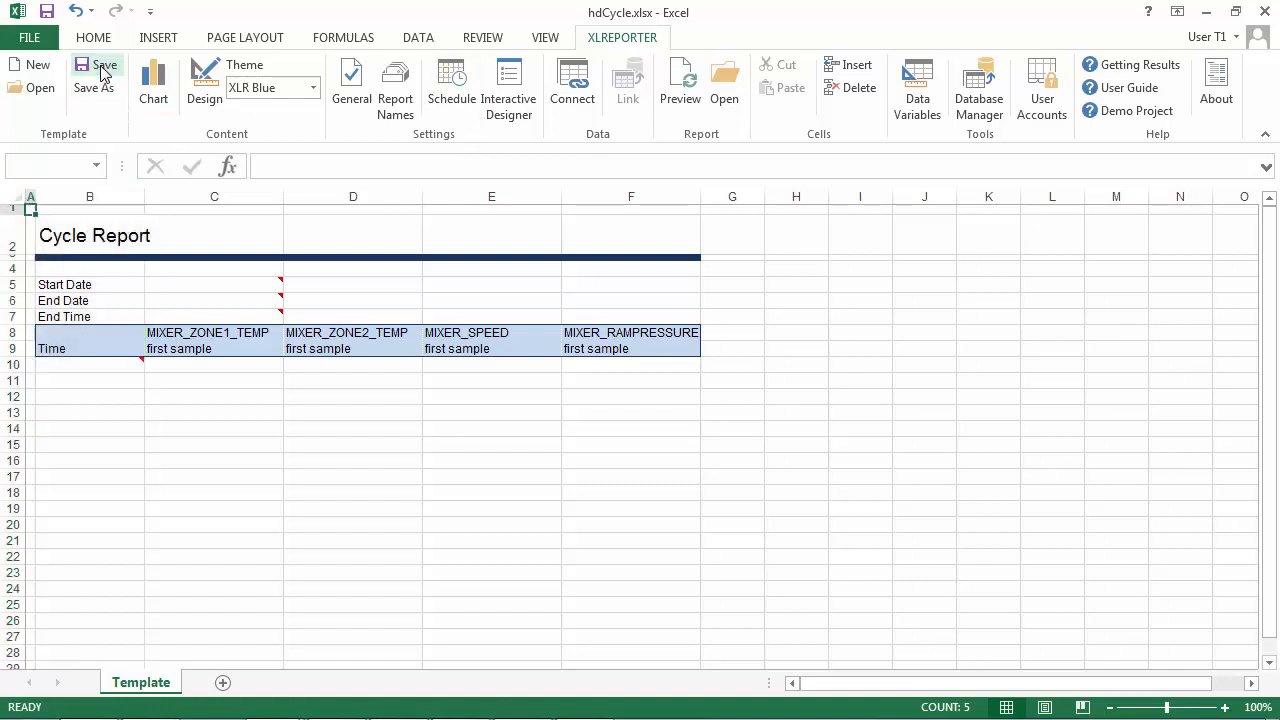
Start a new schedule entry with the action Set a Value to a Variable, targeting register RG000.
click(455, 100)
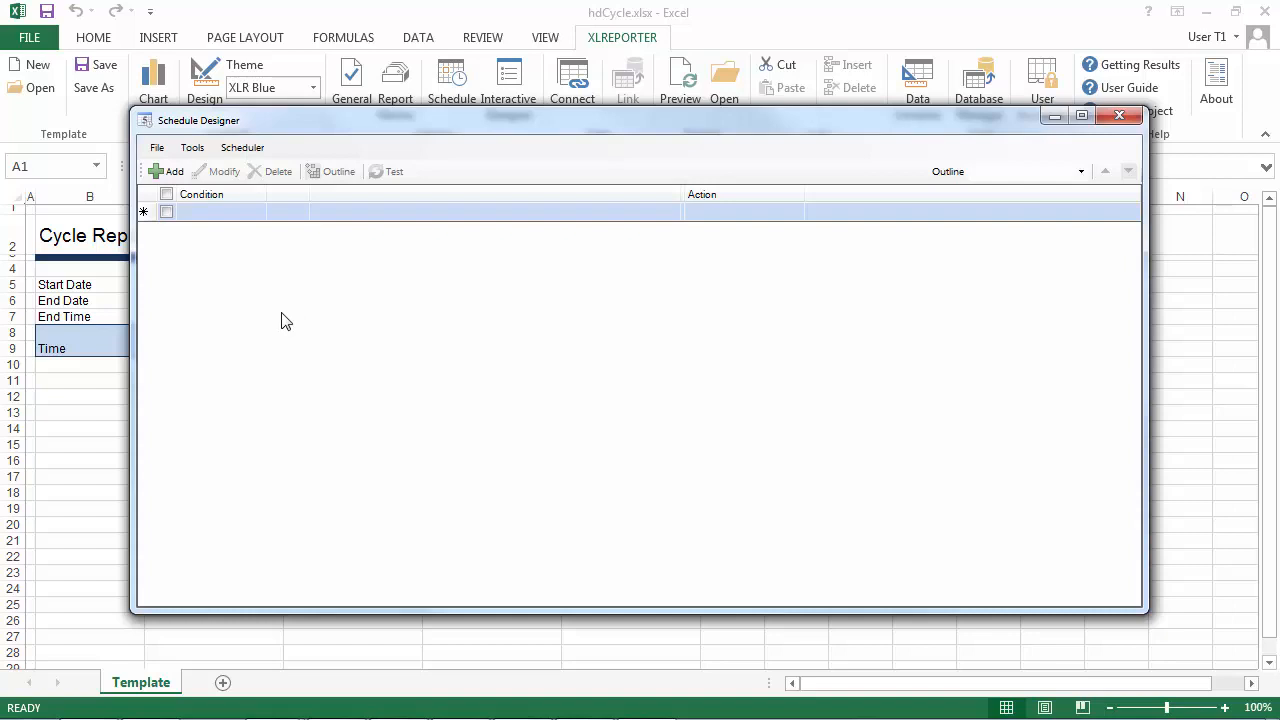
click(166, 171)
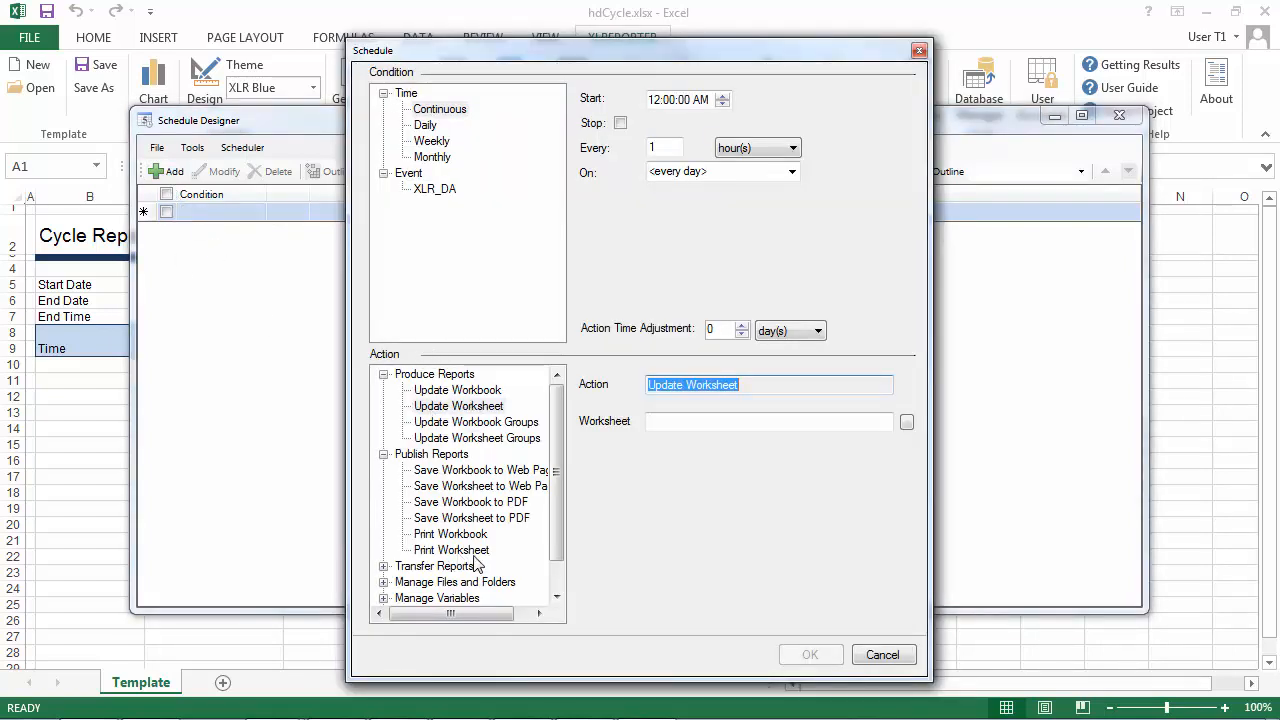
click(383, 598)
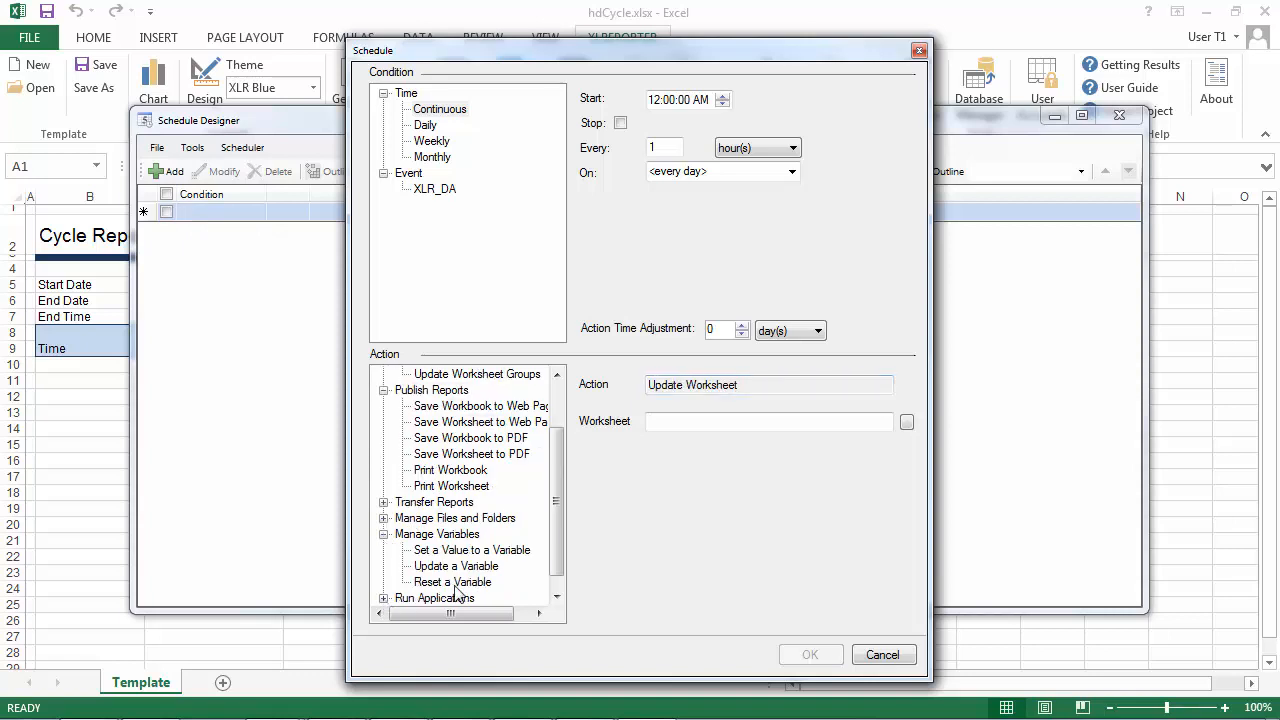
click(466, 550)
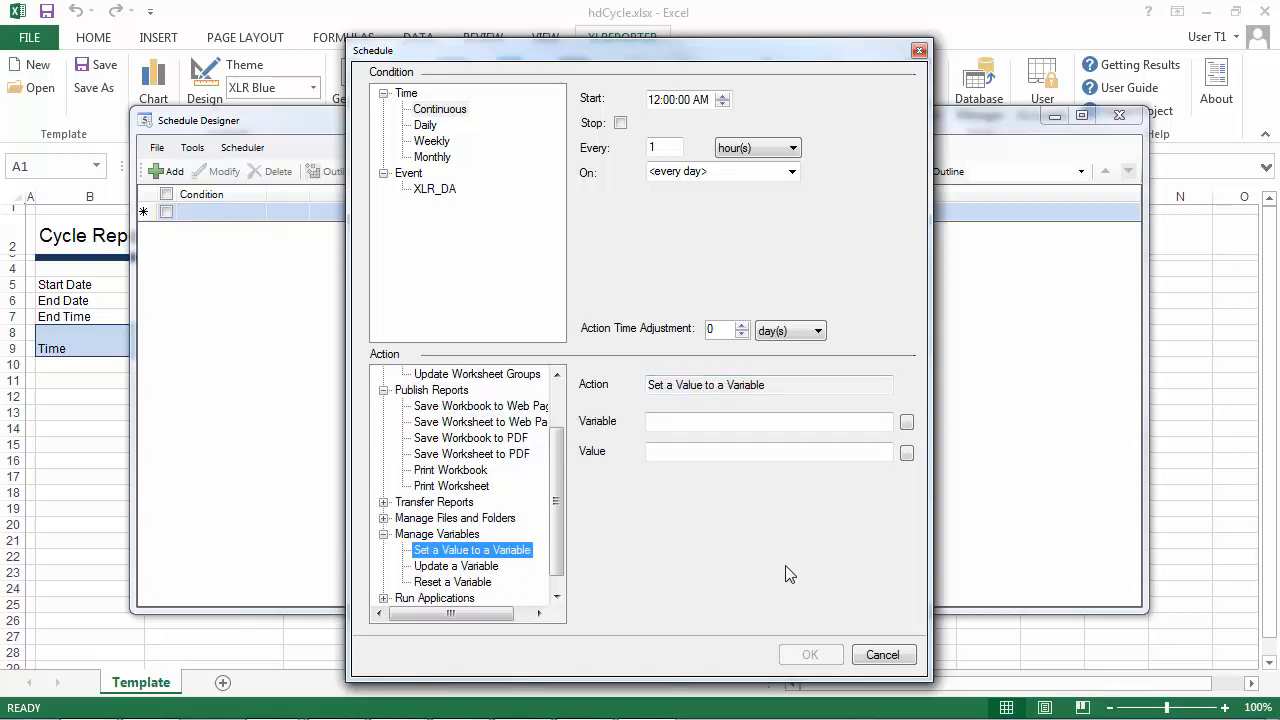
click(906, 422)
click(525, 189)
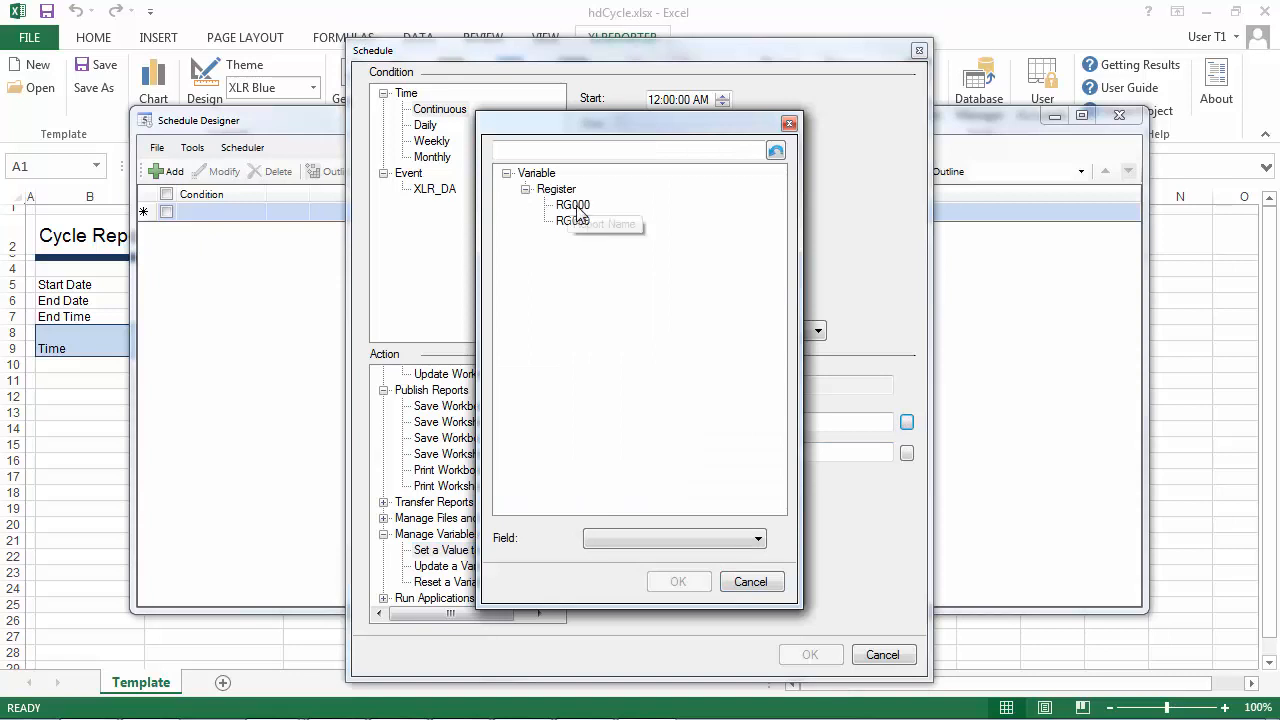
click(570, 205)
click(678, 582)
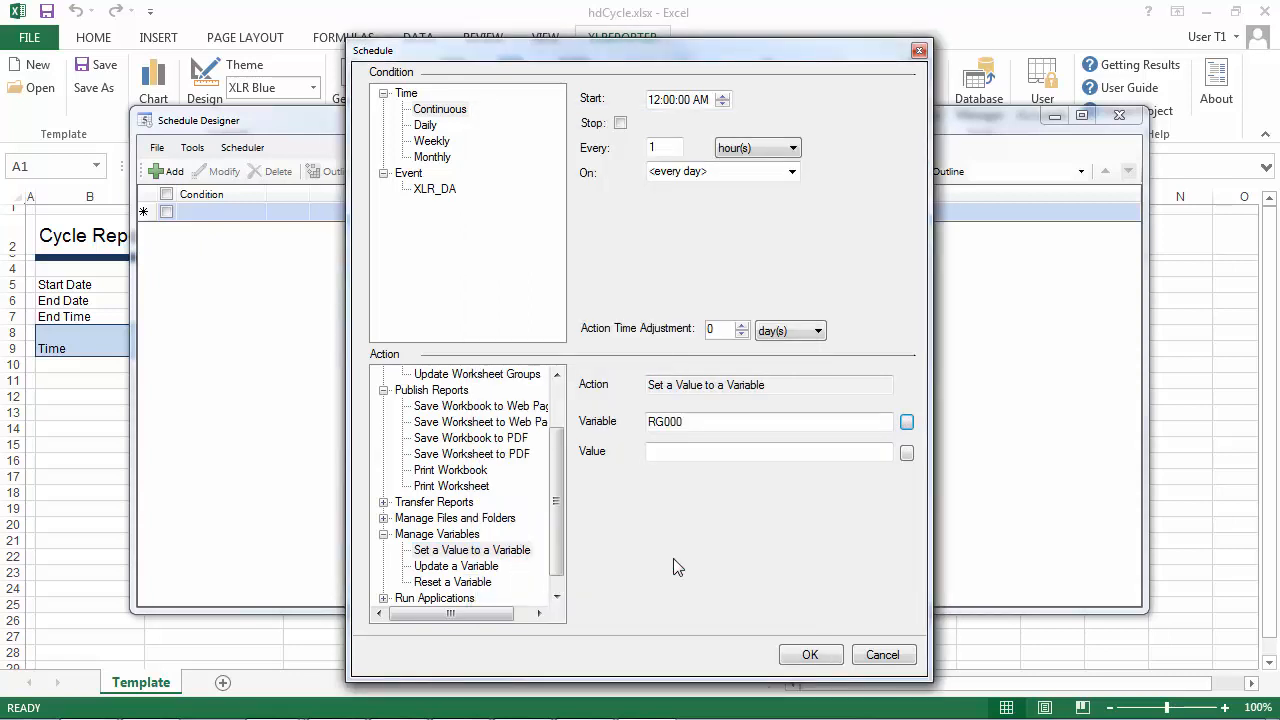
Set the schedule action's value to the connector item BATCH_LOTID from the XLR_DA Text Values group.
click(906, 455)
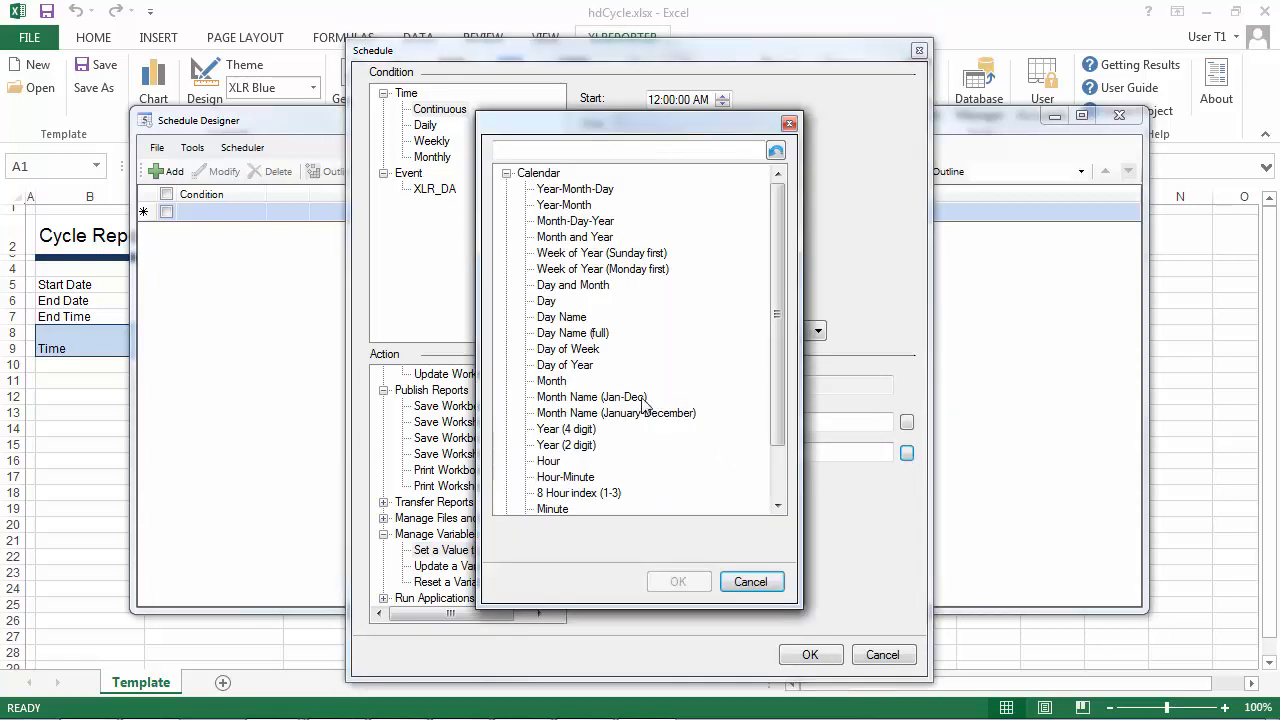
click(506, 173)
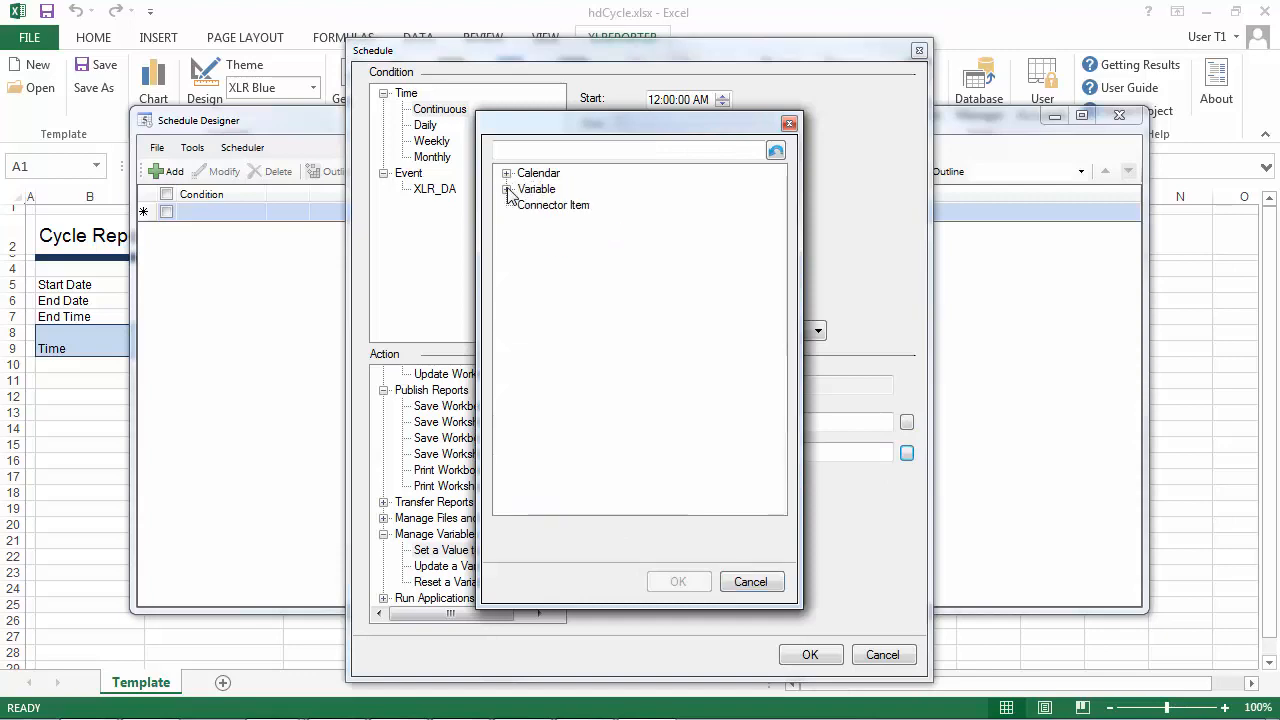
double_click(533, 208)
click(671, 329)
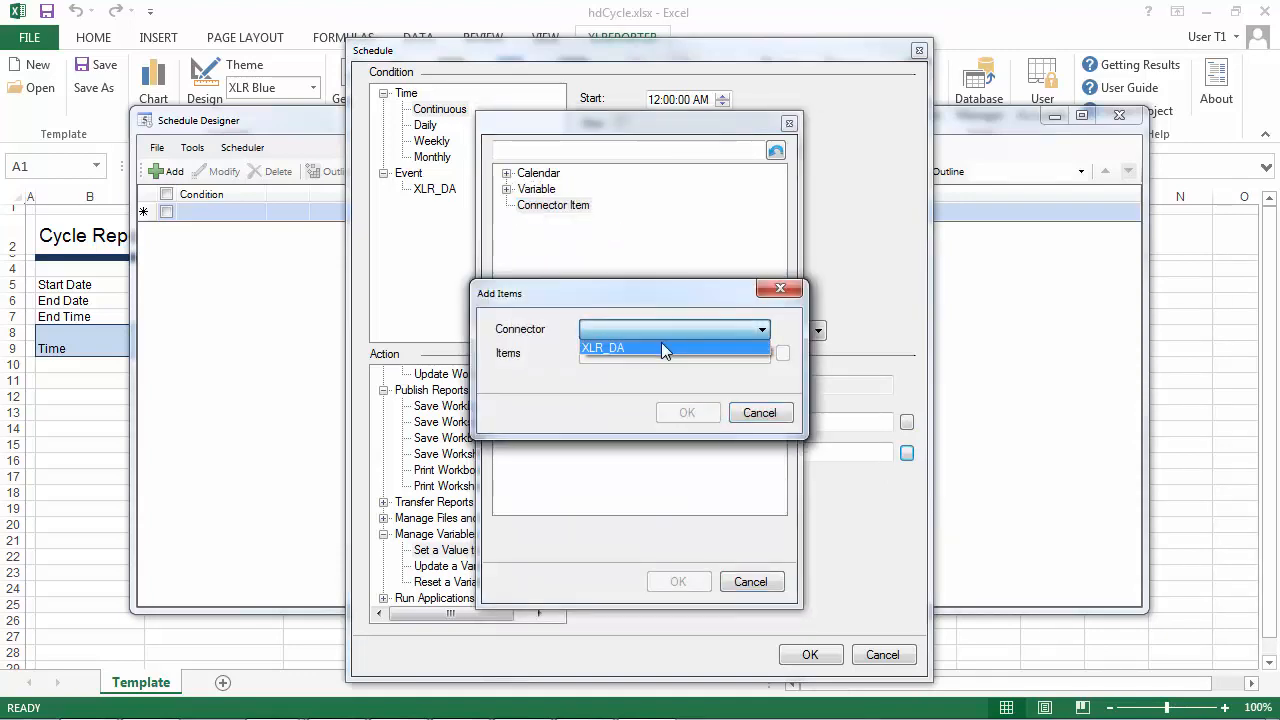
click(661, 344)
click(782, 355)
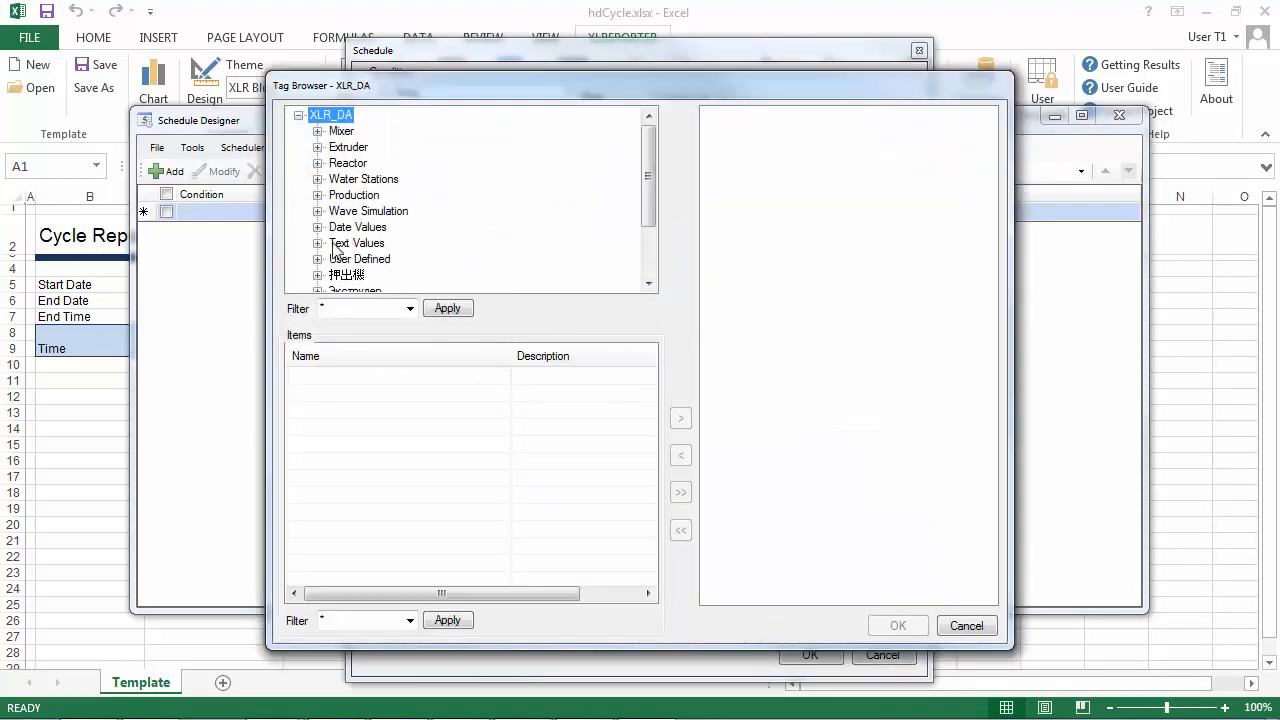
click(328, 246)
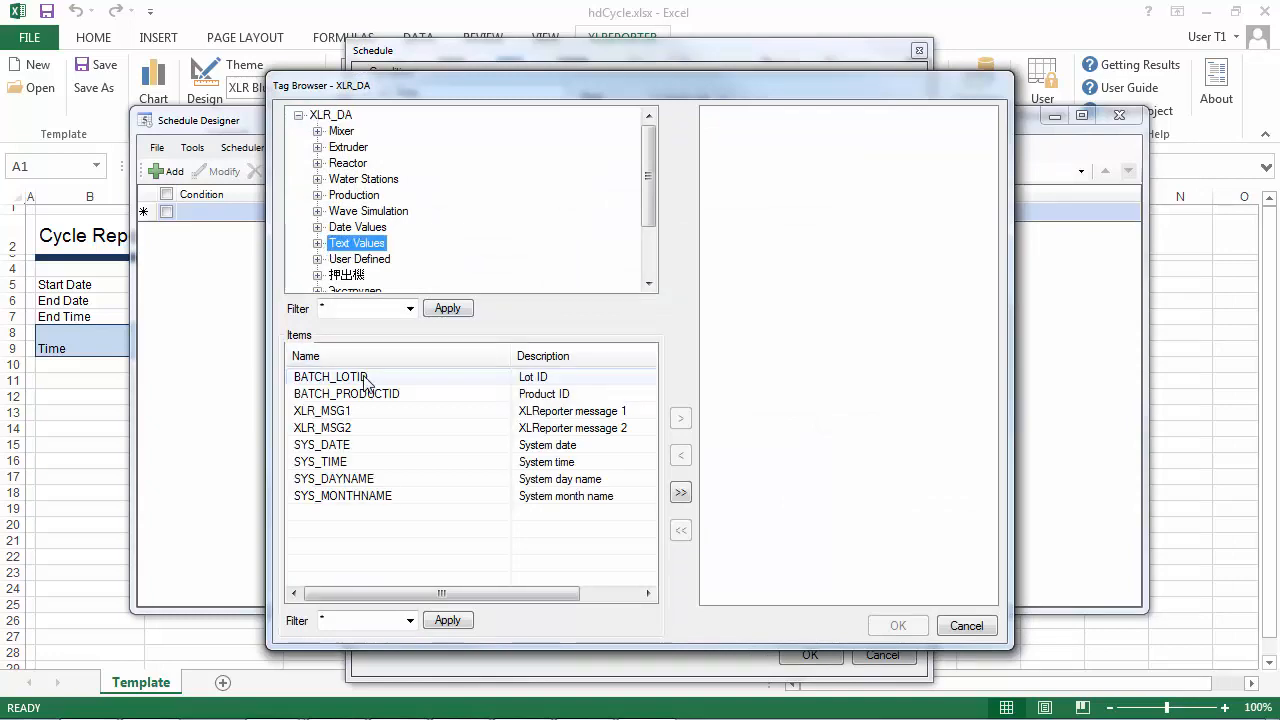
double_click(367, 381)
click(896, 627)
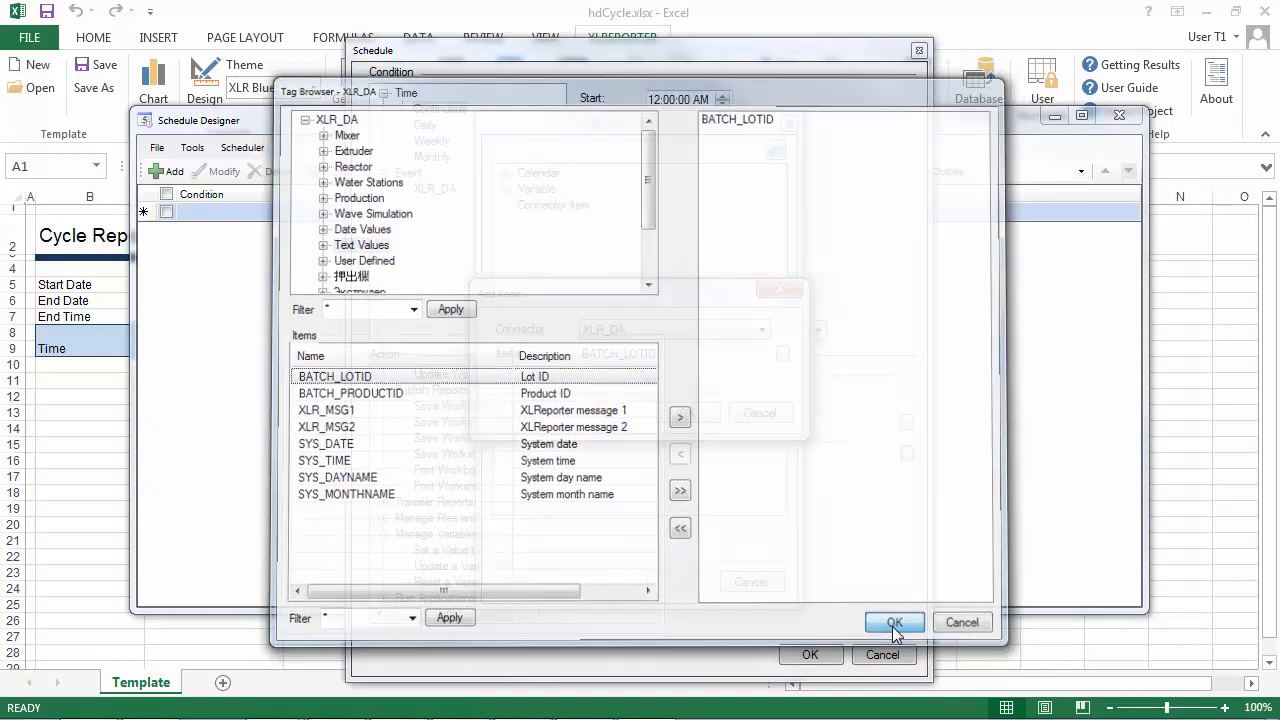
click(687, 413)
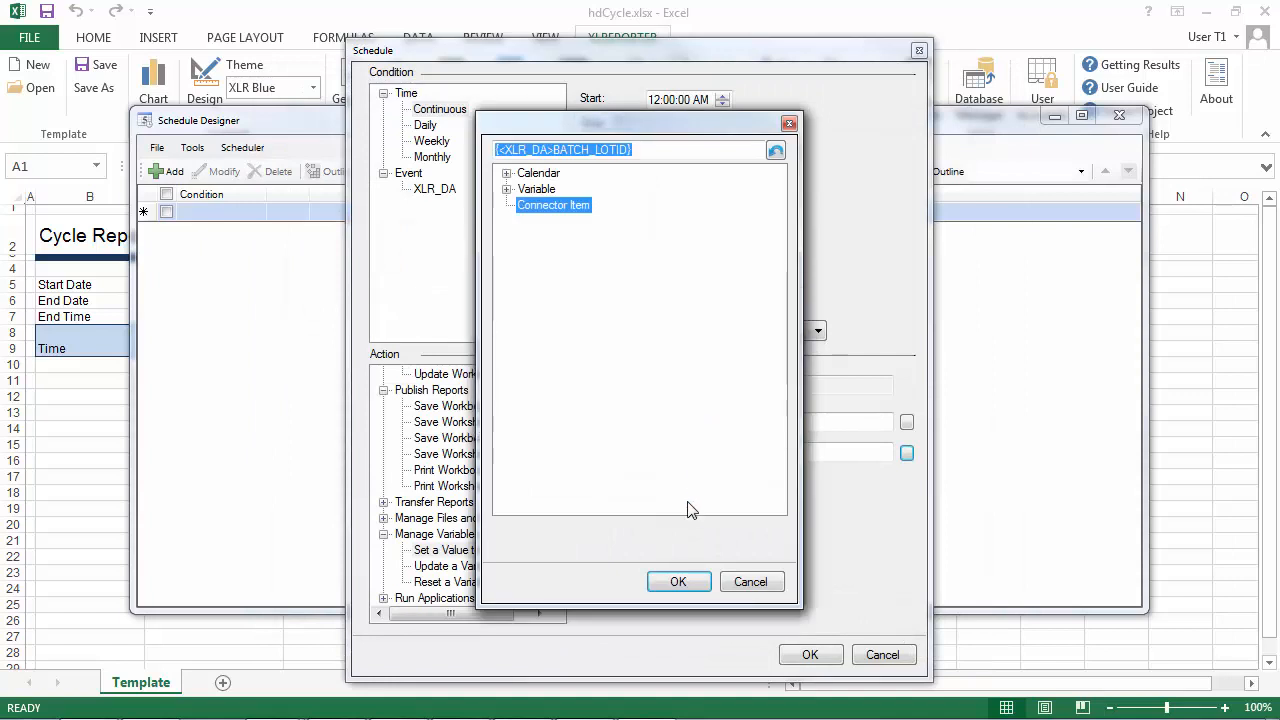
click(678, 581)
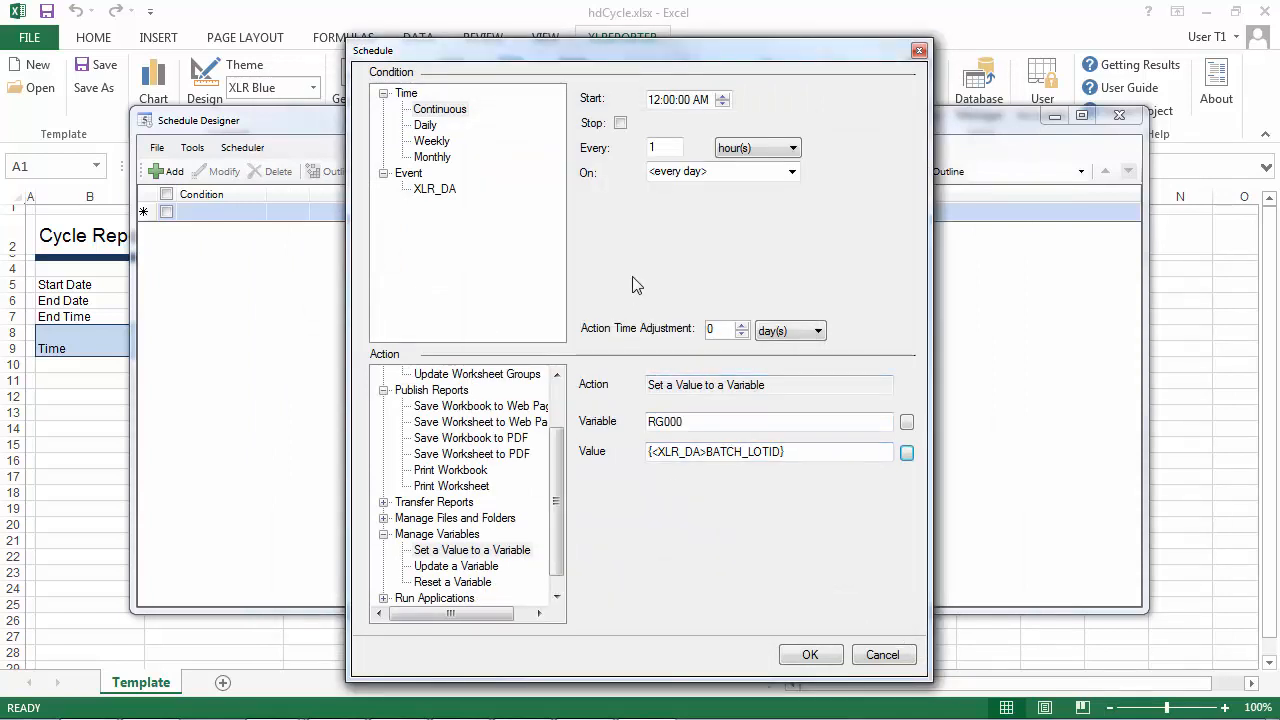
Trigger the schedule entry on the XLR_DA event where the User Defined tag Cycle_Start is Equal To 1.
click(440, 189)
click(835, 121)
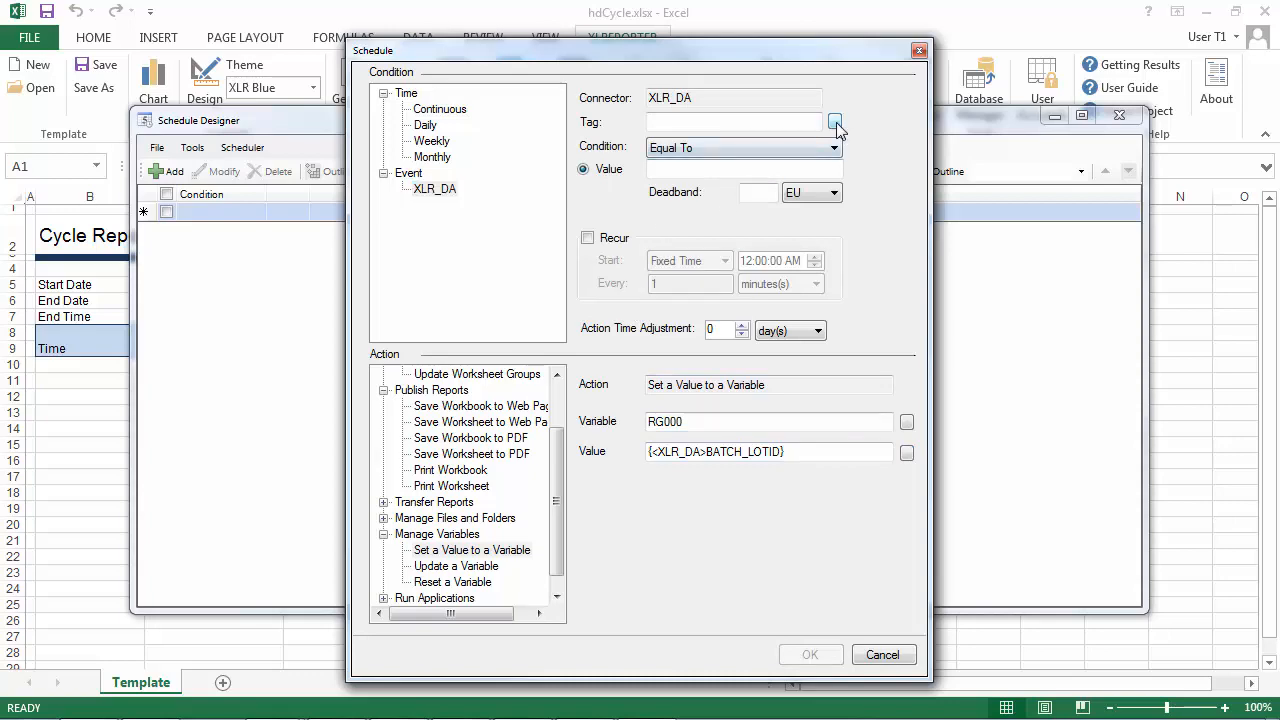
click(368, 260)
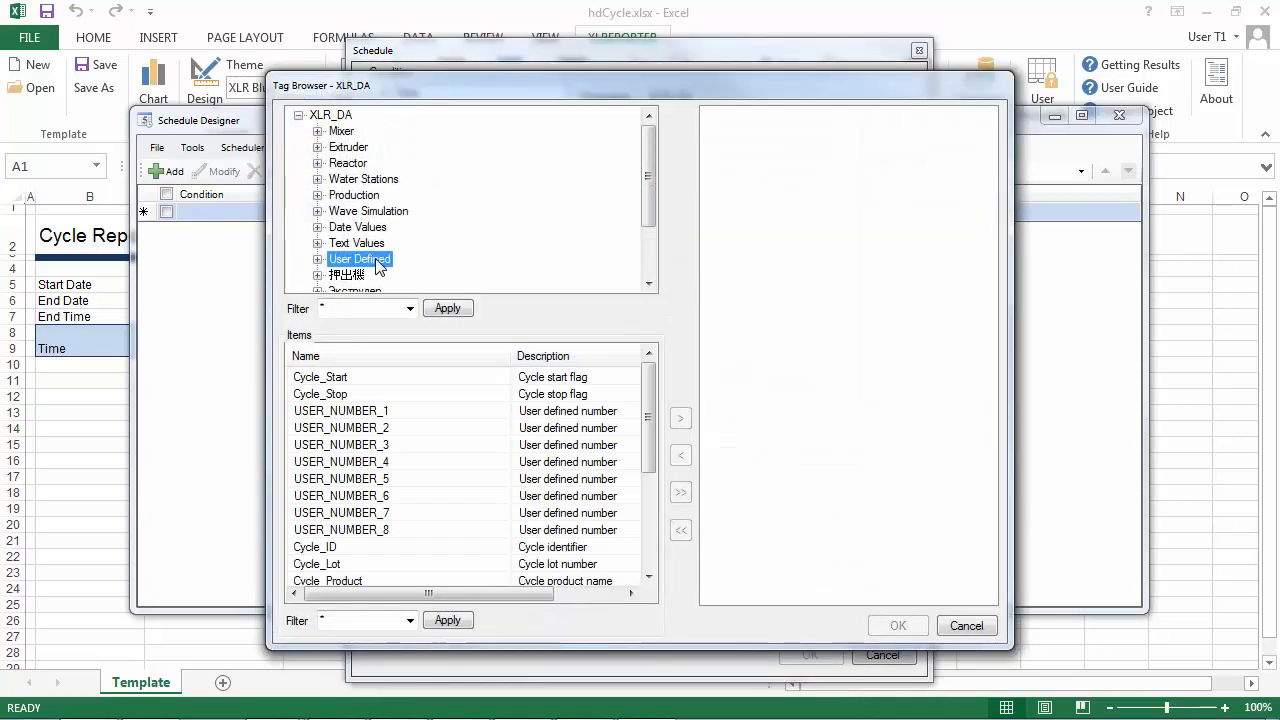
click(381, 377)
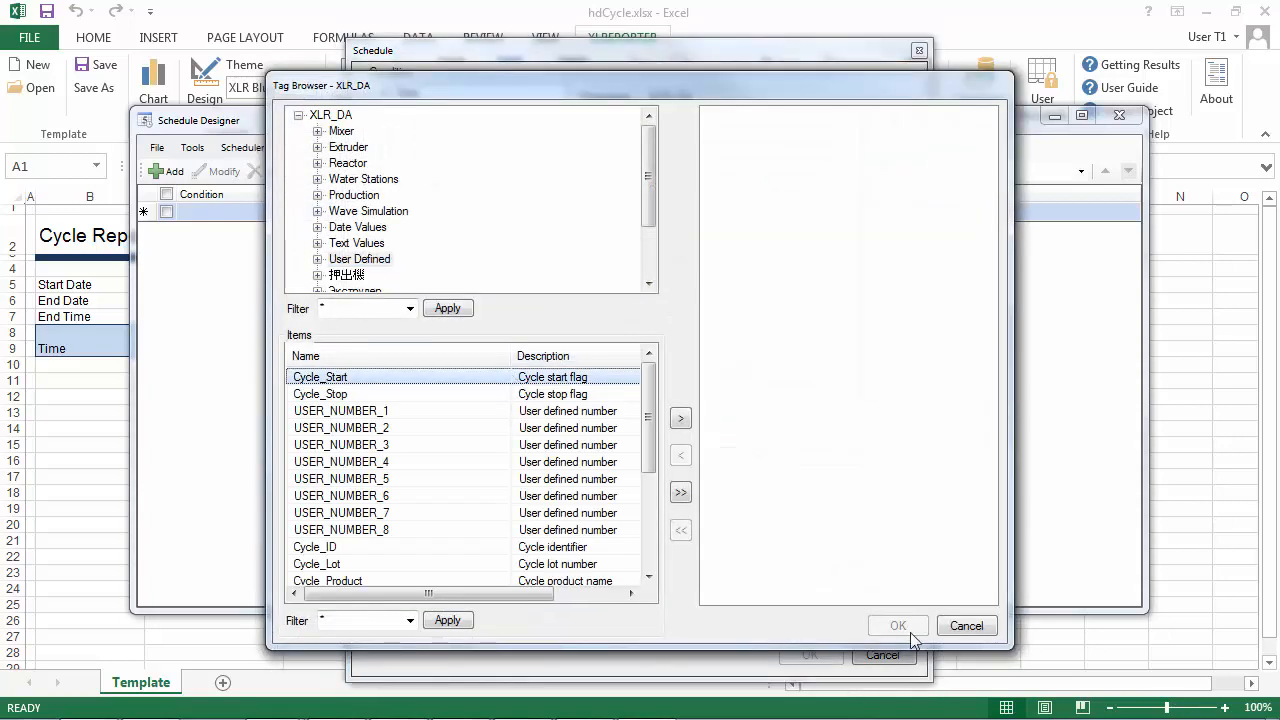
double_click(500, 378)
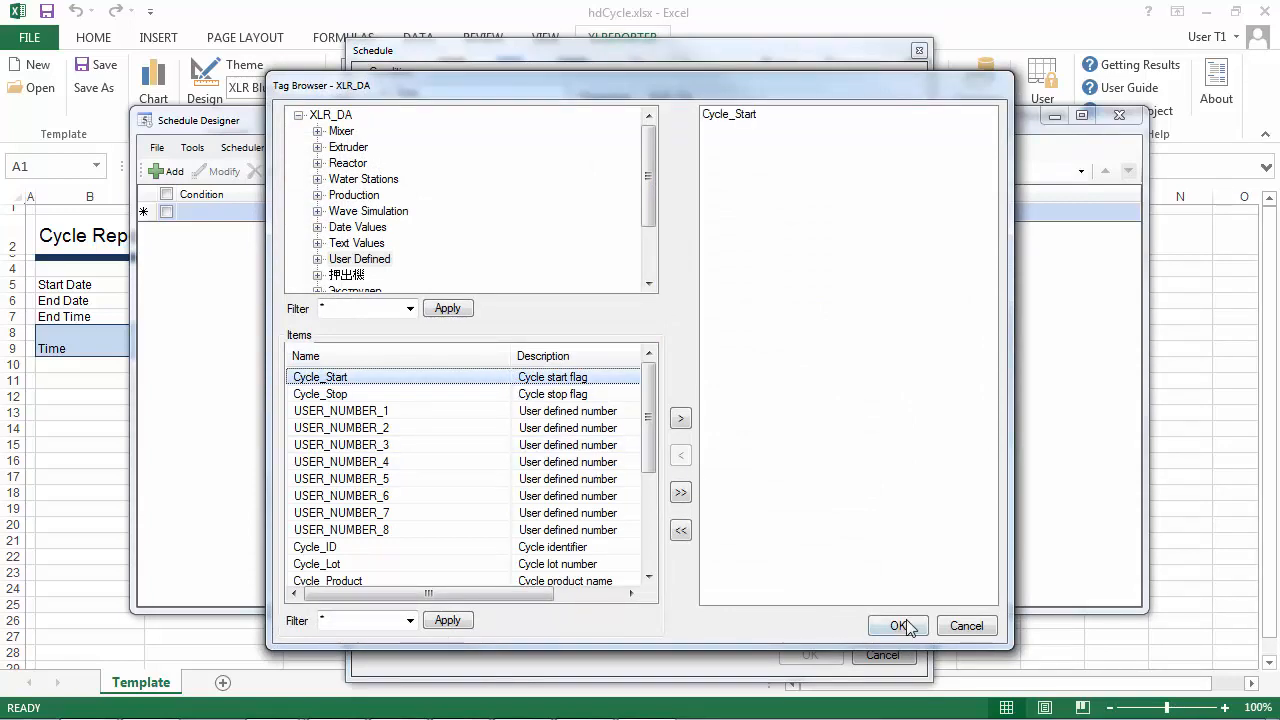
click(898, 626)
click(684, 170)
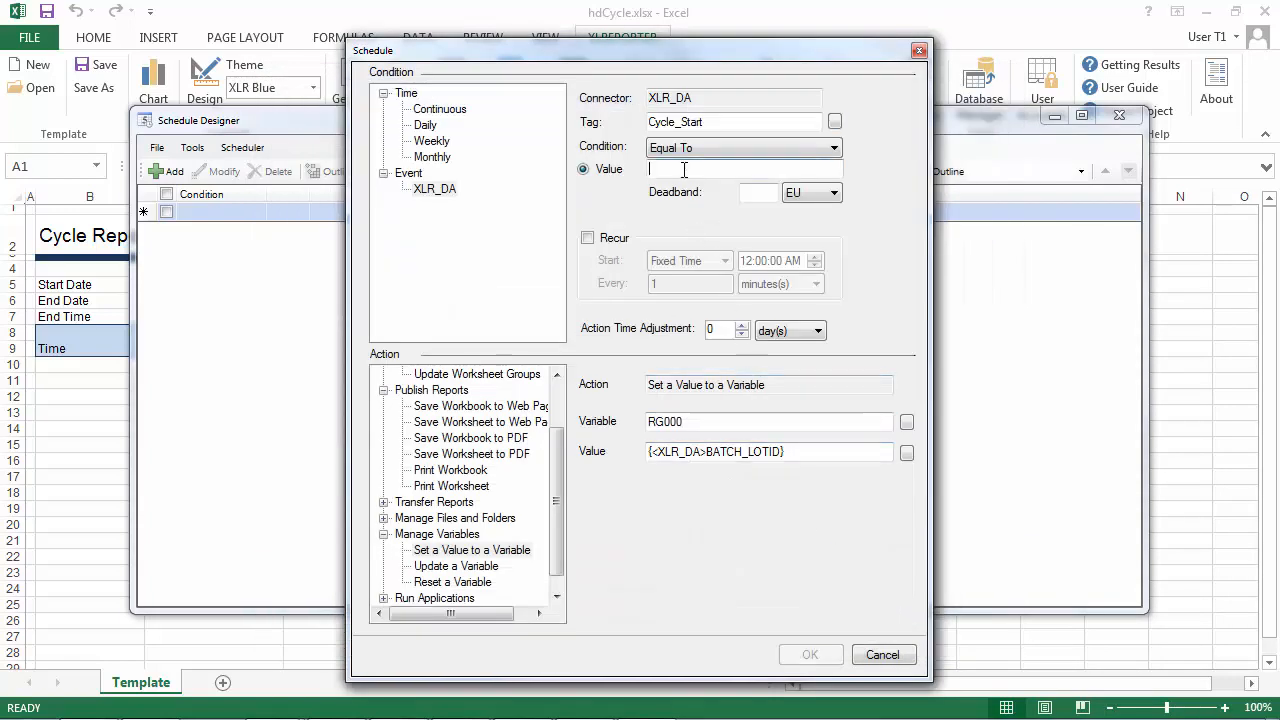
text(1)
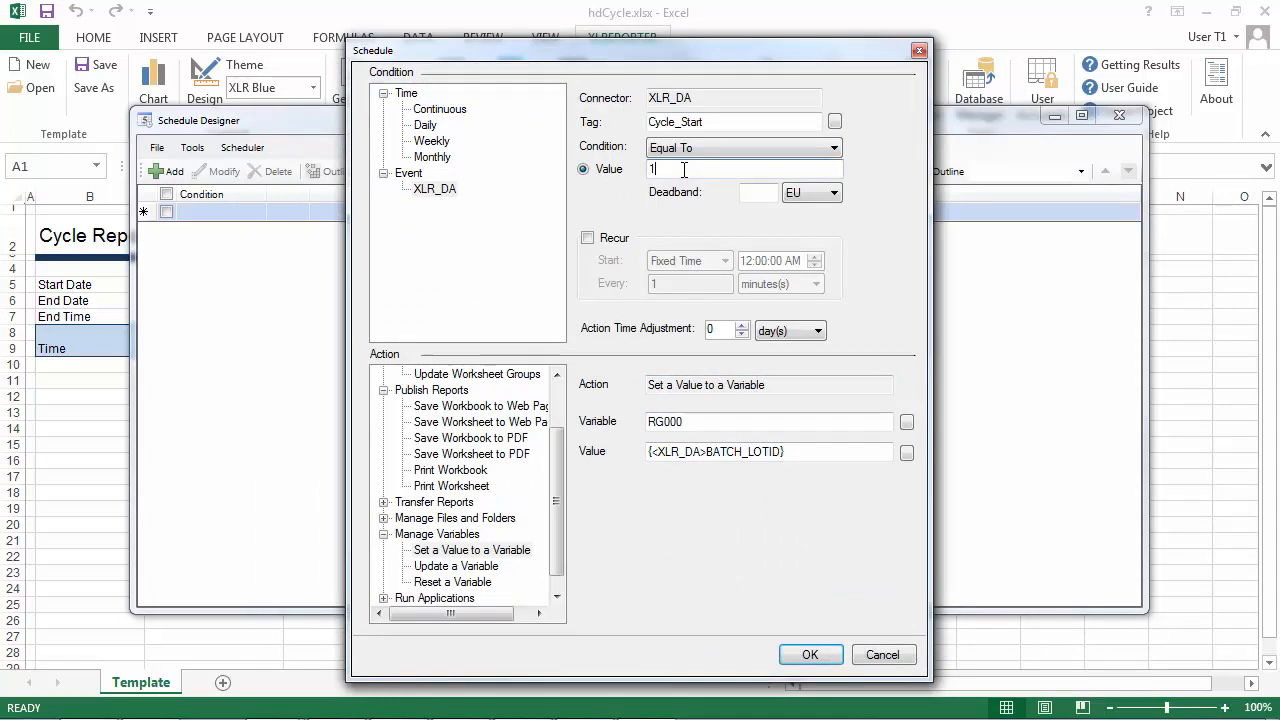
click(825, 655)
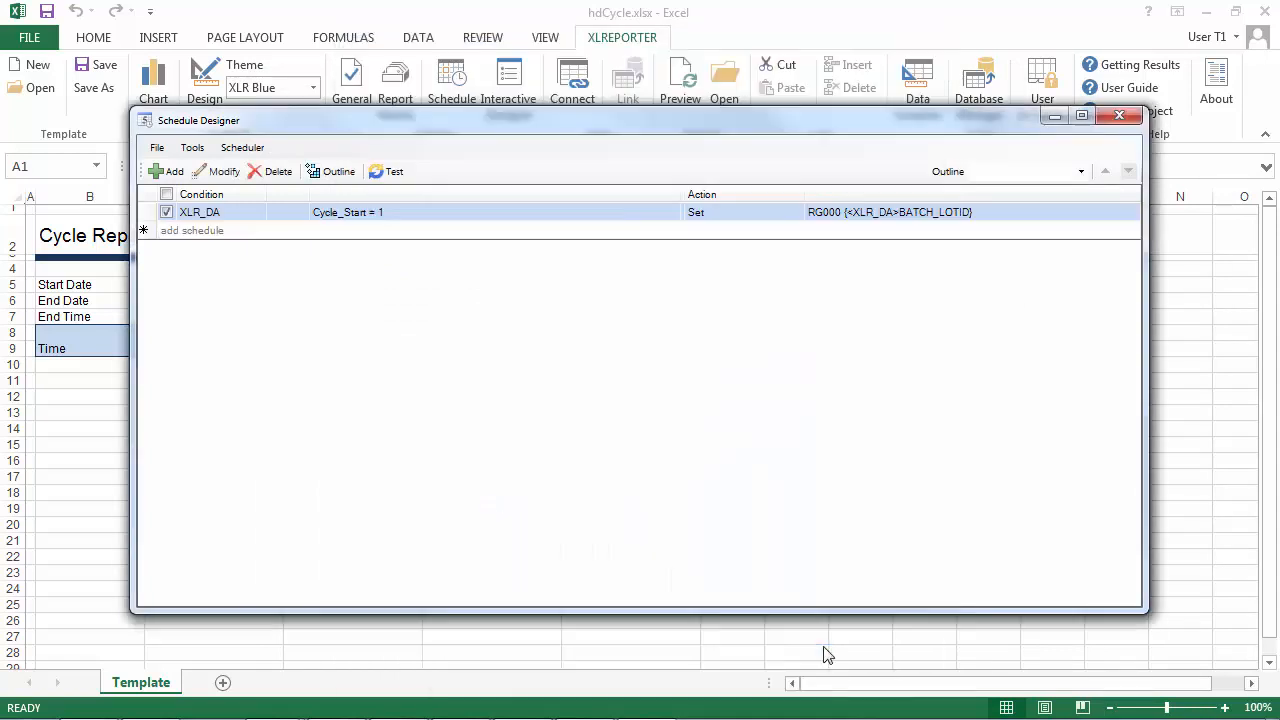
Add a schedule entry that resets the Date Time variable DT000 when Cycle_Start equals 1.
click(247, 232)
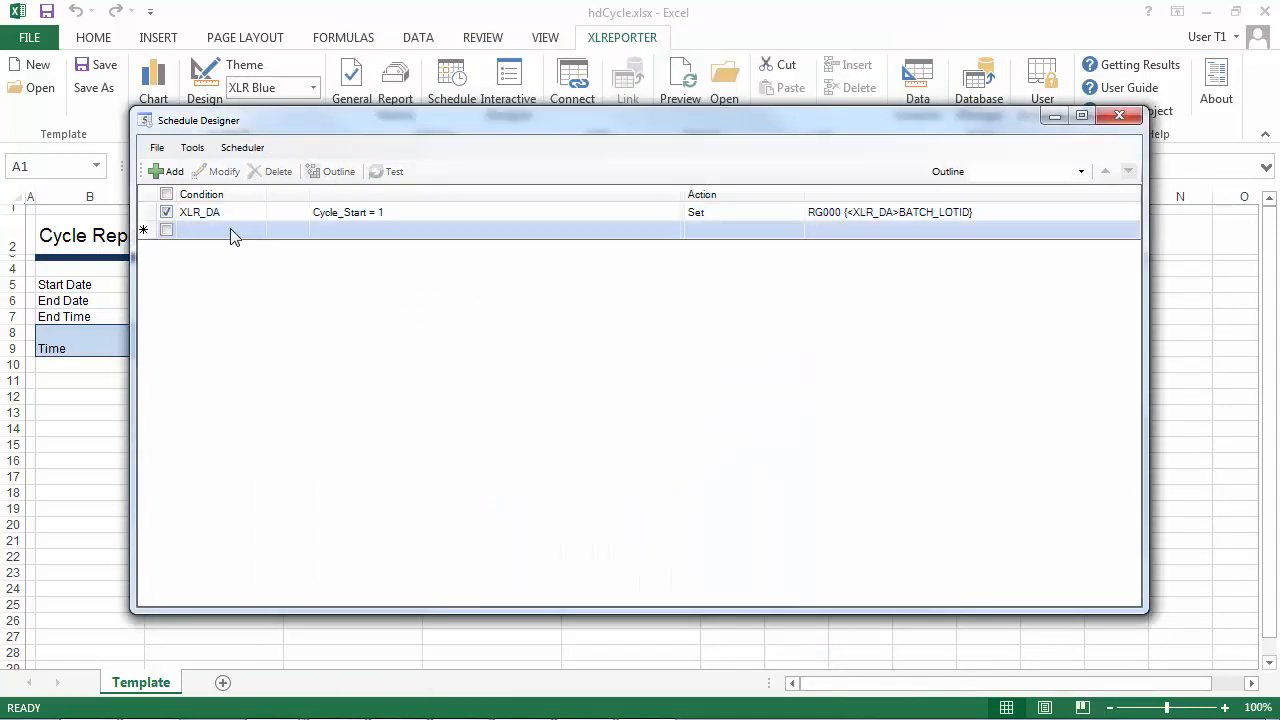
click(167, 171)
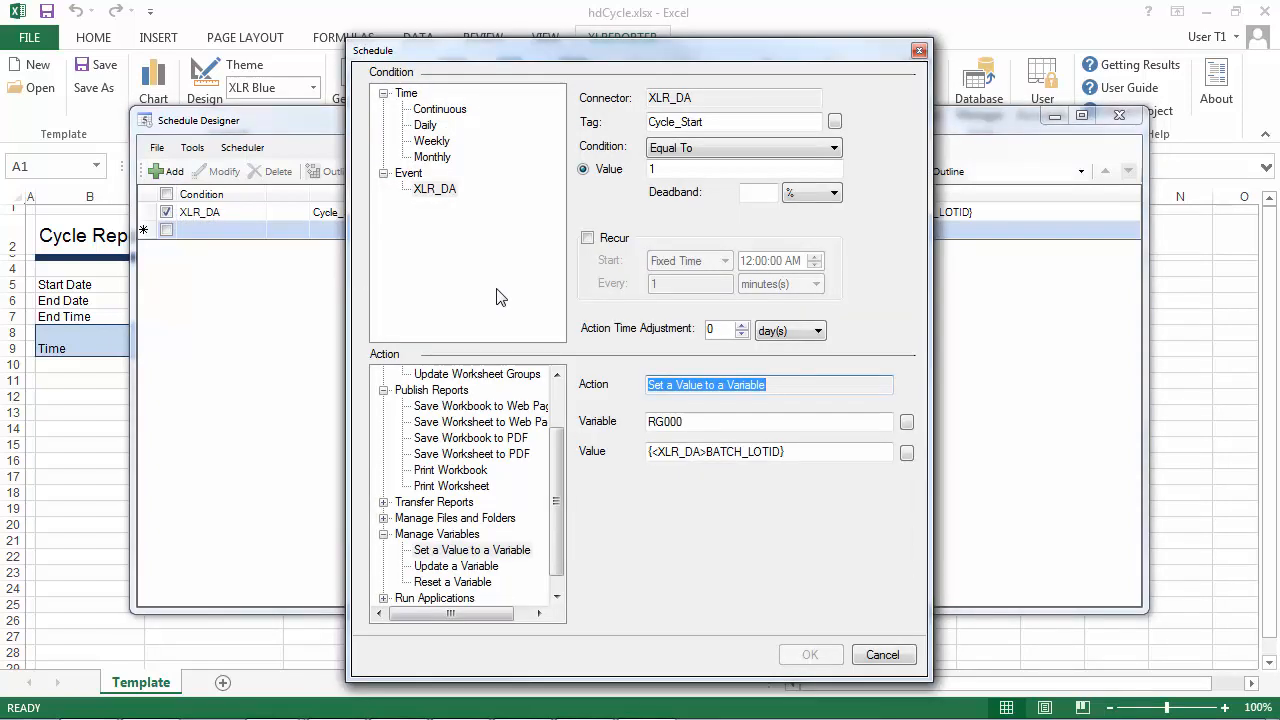
click(477, 584)
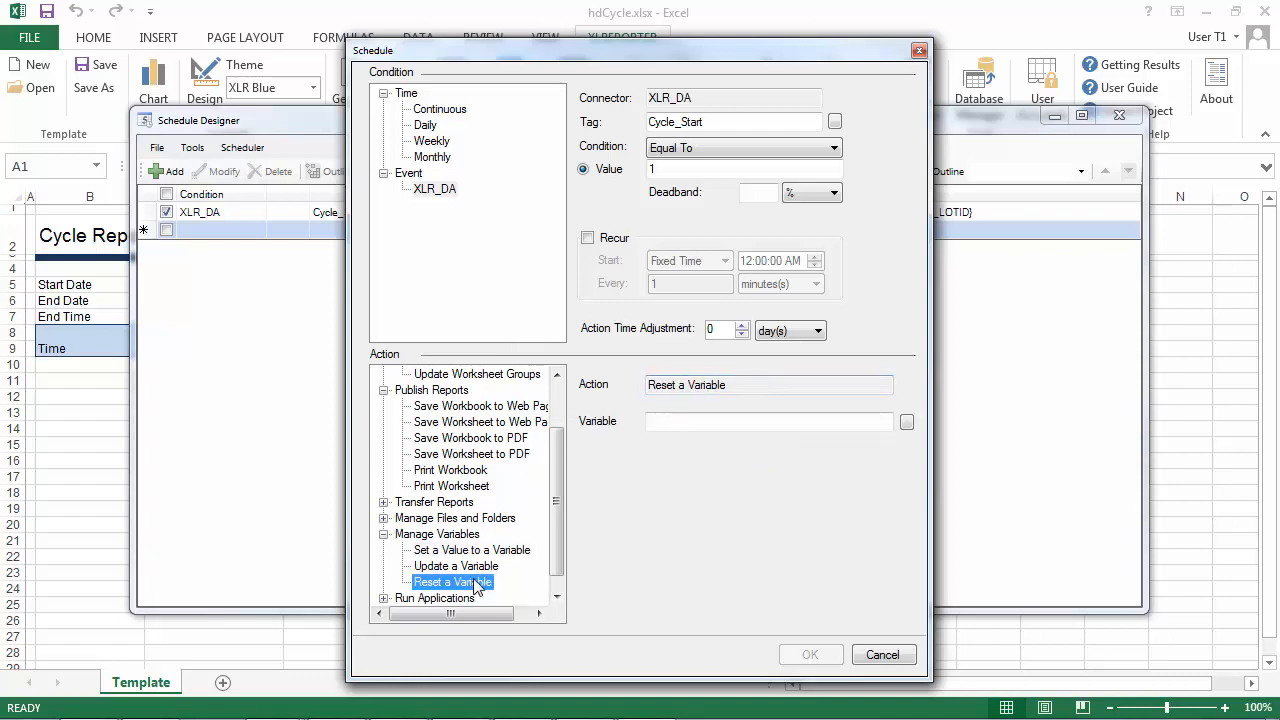
click(906, 422)
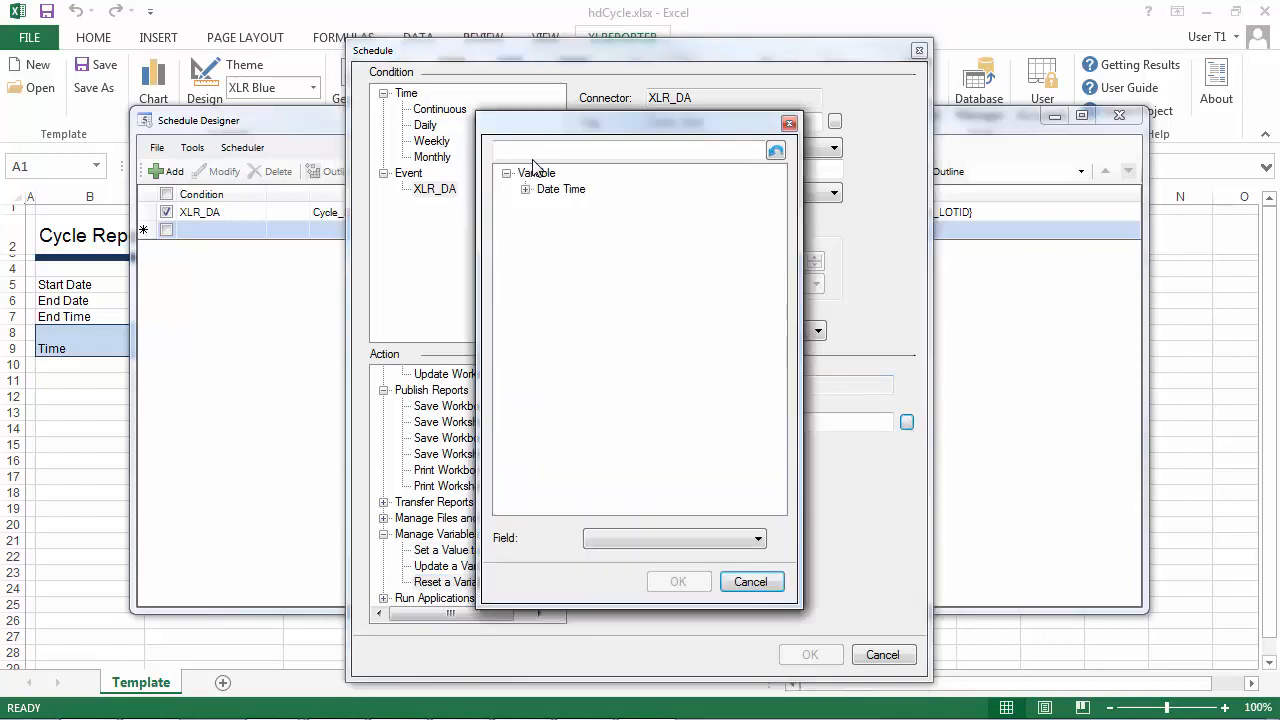
click(526, 189)
click(578, 206)
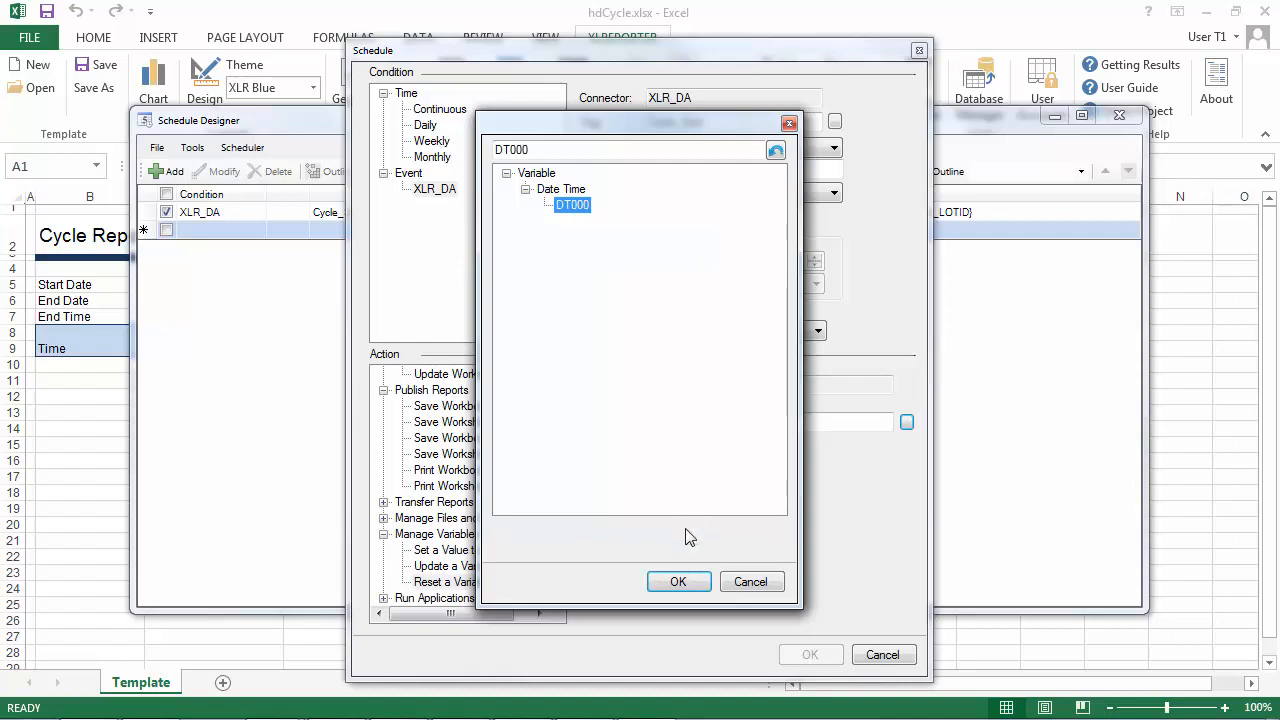
click(679, 582)
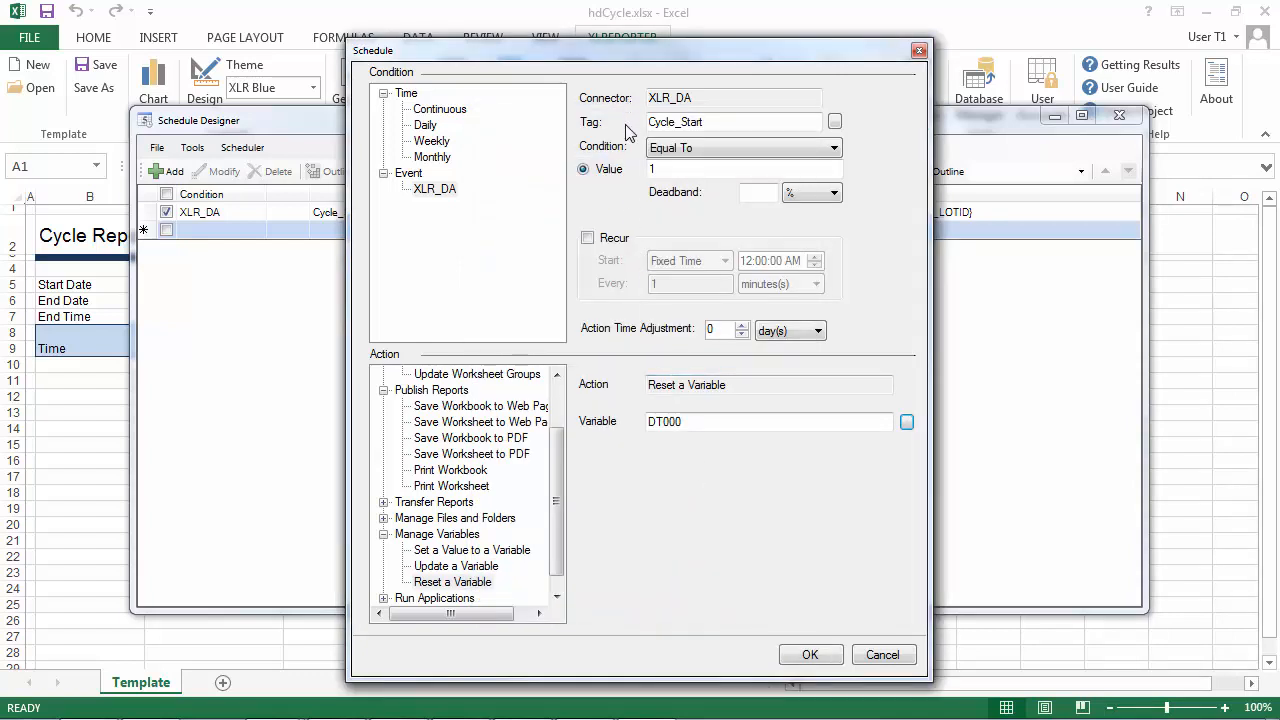
click(810, 654)
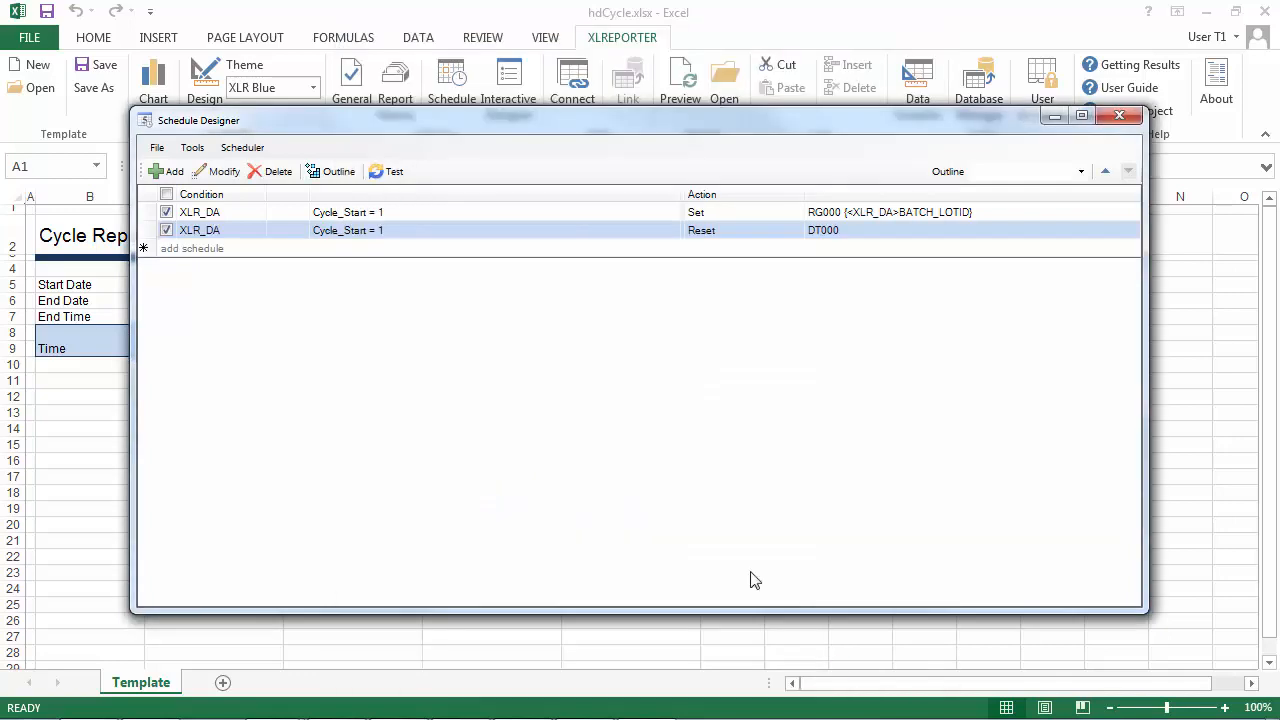
Start a new schedule entry with the action Update a Variable, targeting the Date Time variable DT000.
click(199, 248)
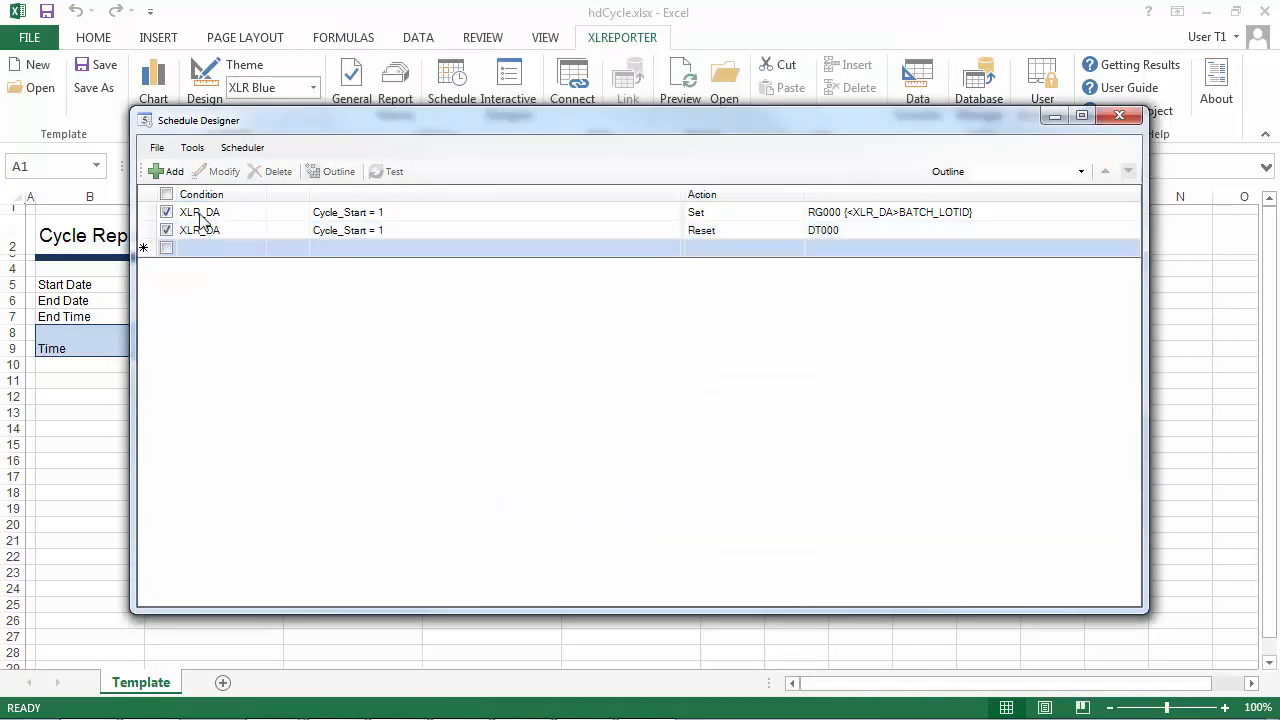
click(172, 172)
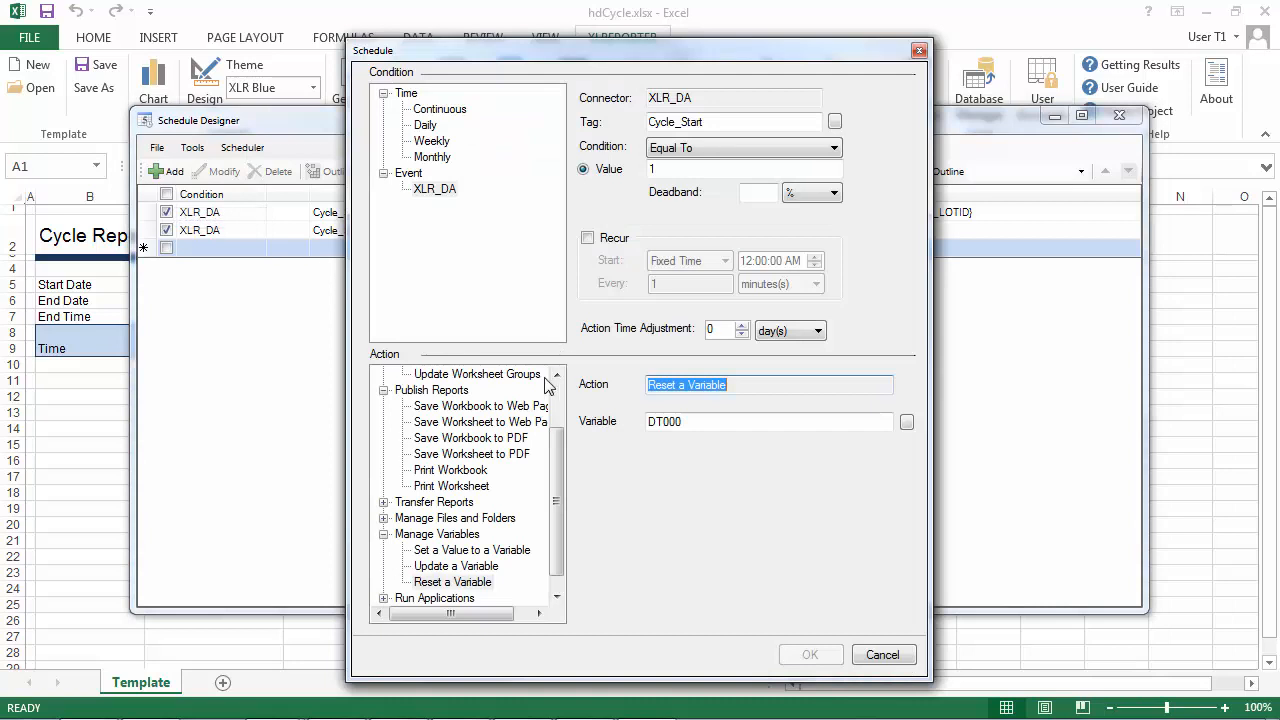
click(477, 567)
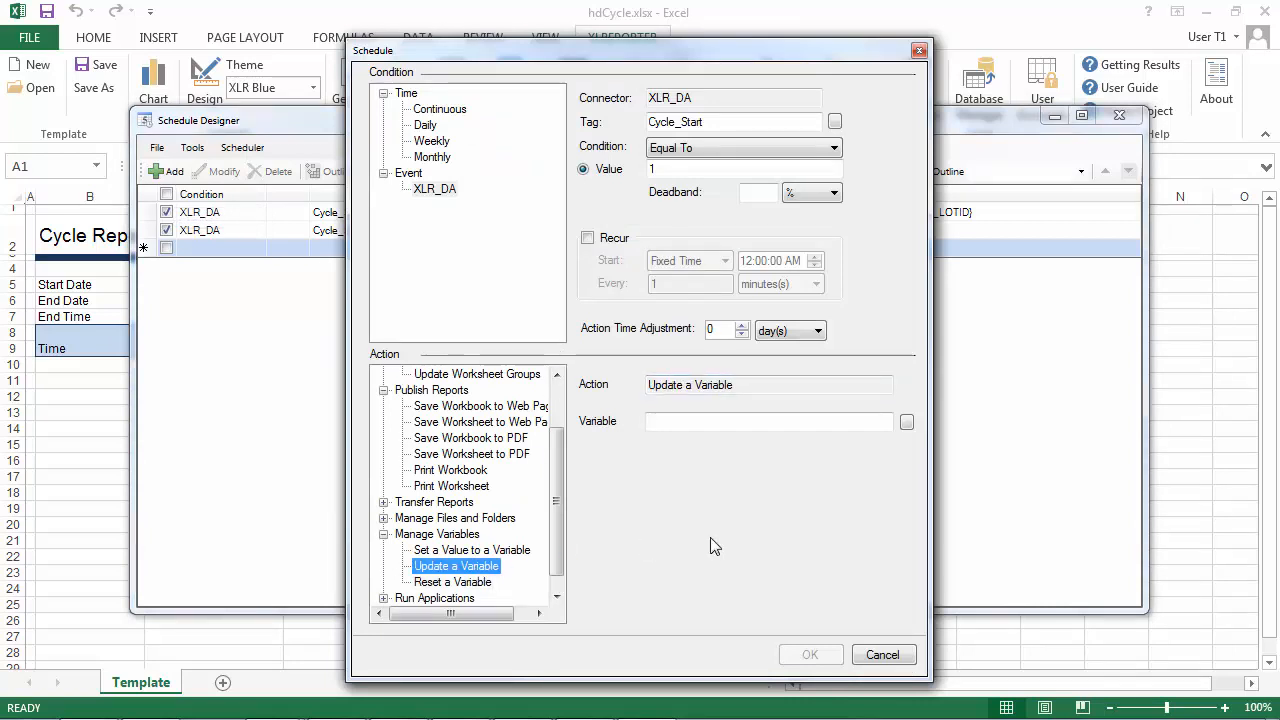
click(906, 422)
click(527, 189)
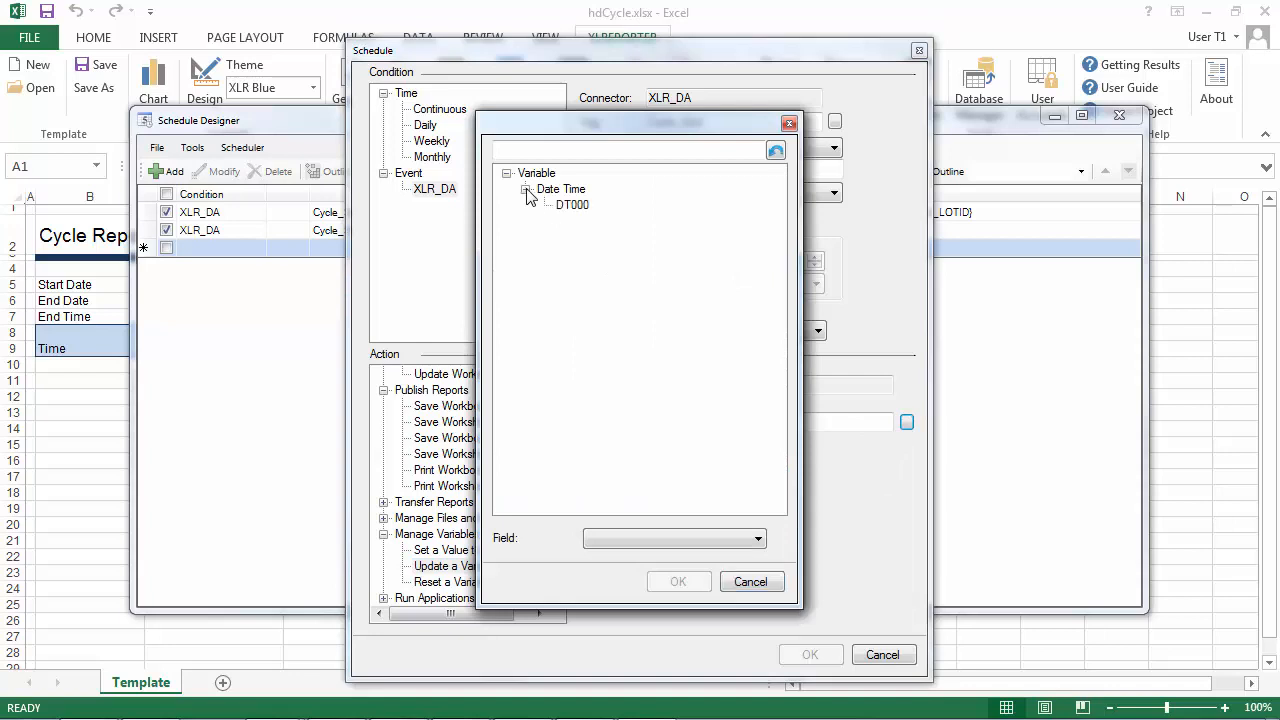
click(566, 206)
click(678, 581)
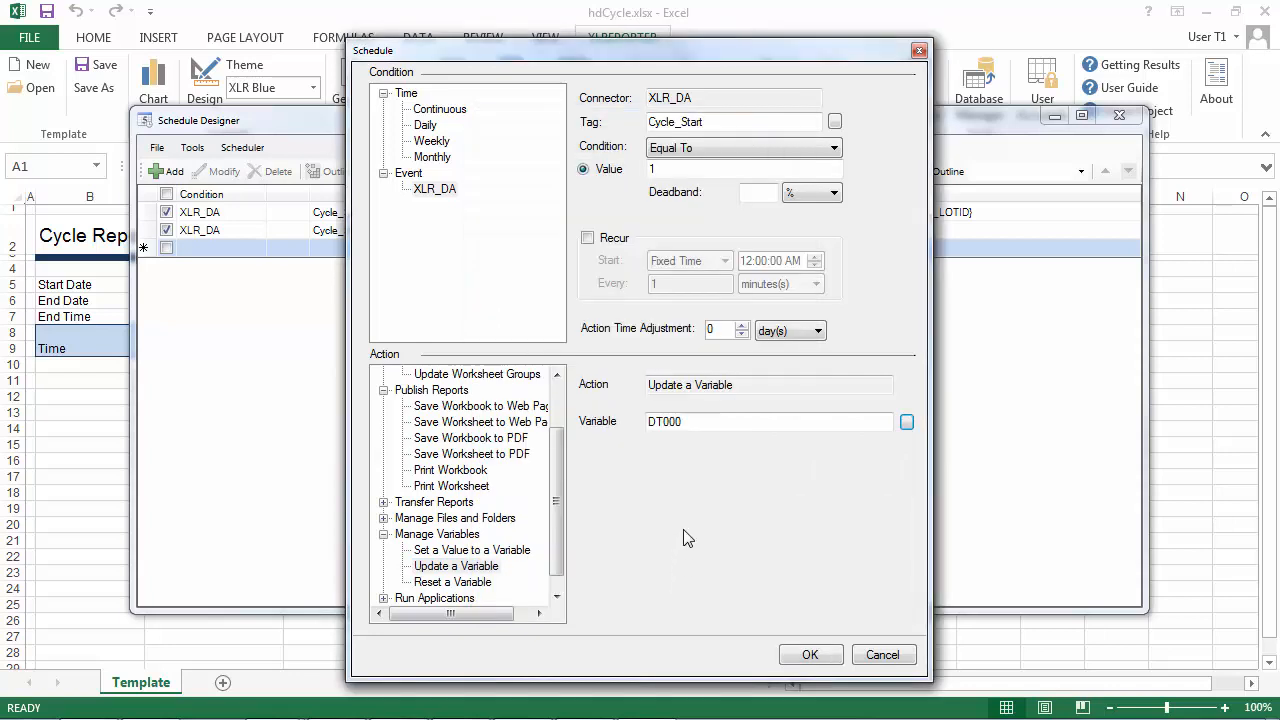
Set the update entry's Cycle_Start trigger value to 0 and accept the entry.
drag(662, 171, 619, 175)
key(BackSpace)
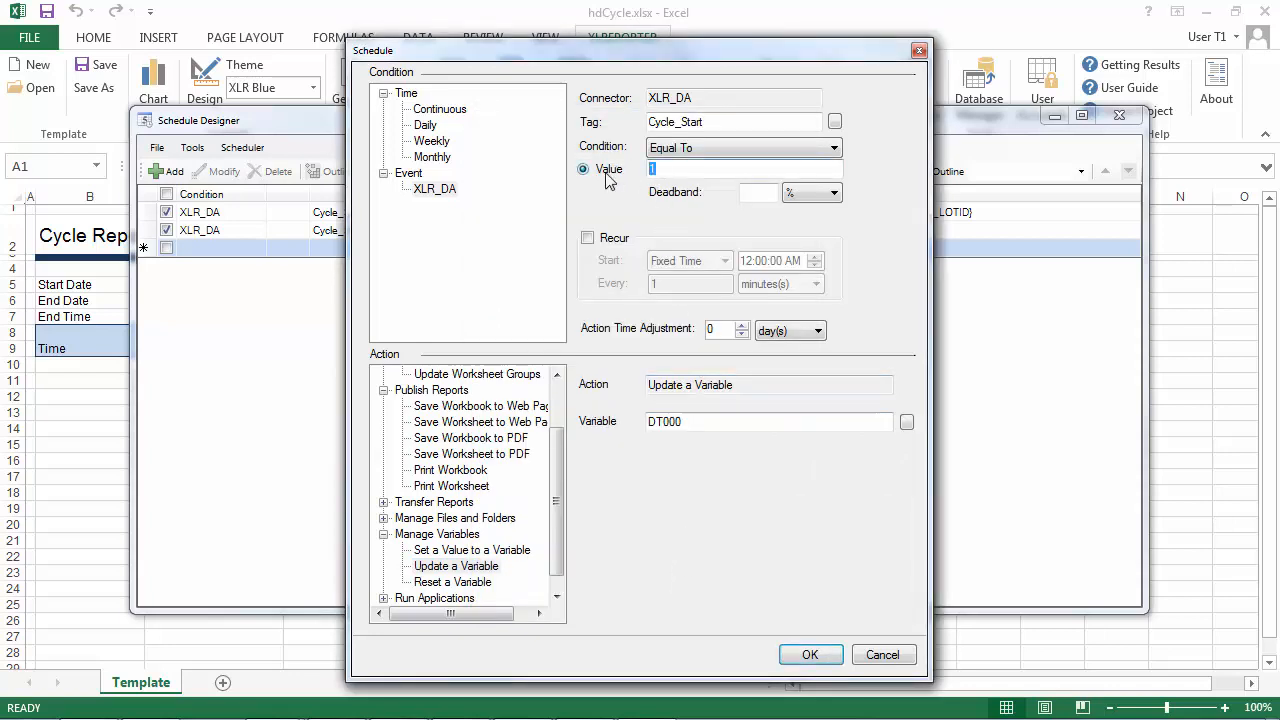
text(0)
click(814, 648)
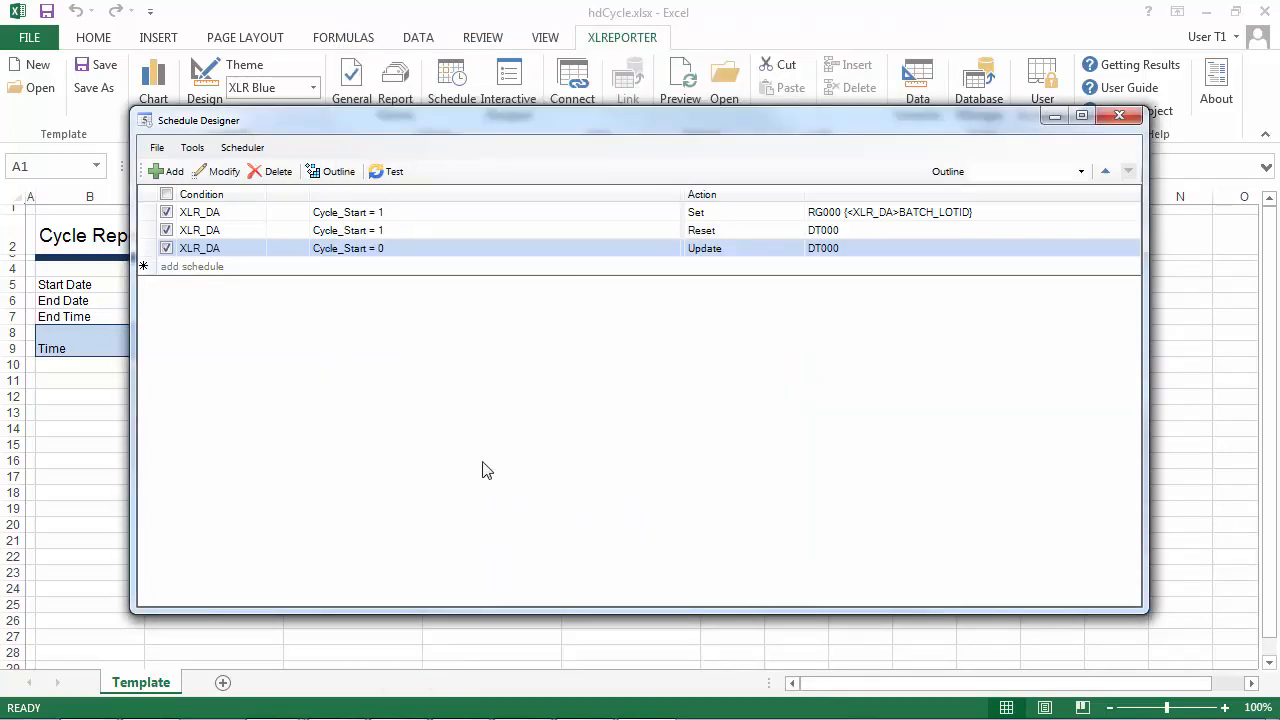
Add a schedule entry that runs Update Worksheet on hdCycle.xlsx.Template when Cycle_Start equals 0.
click(255, 270)
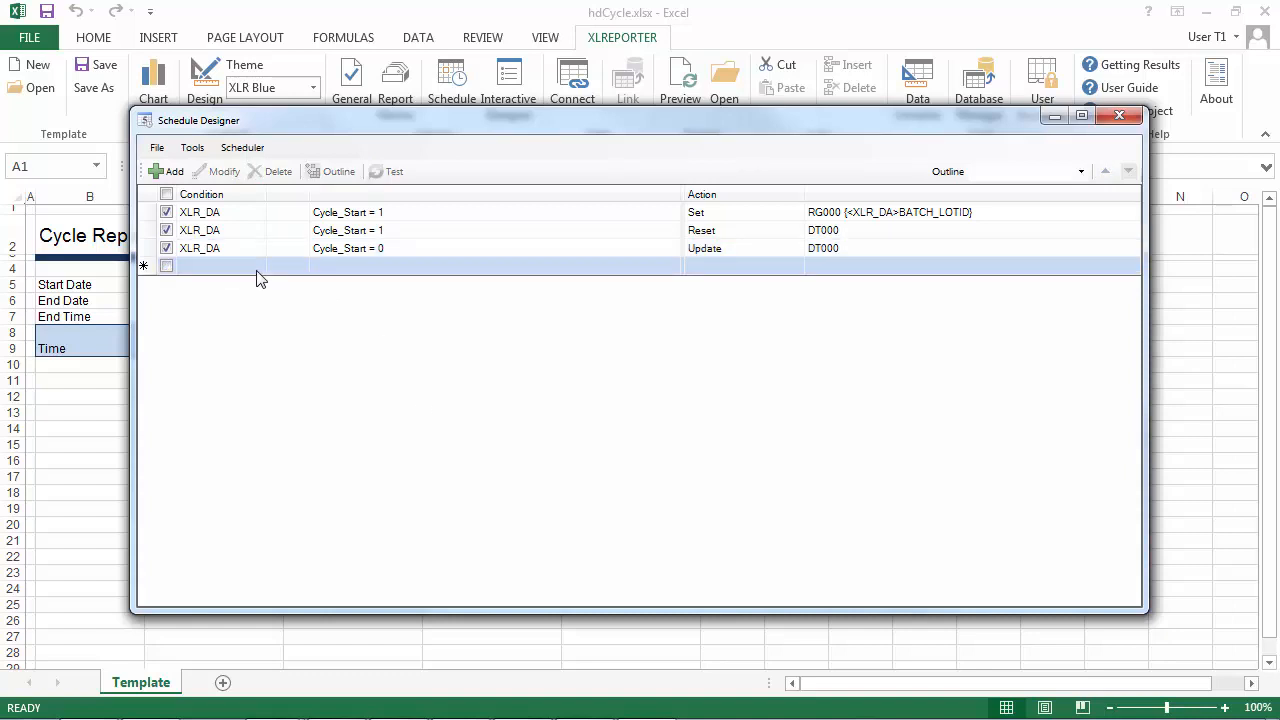
click(167, 171)
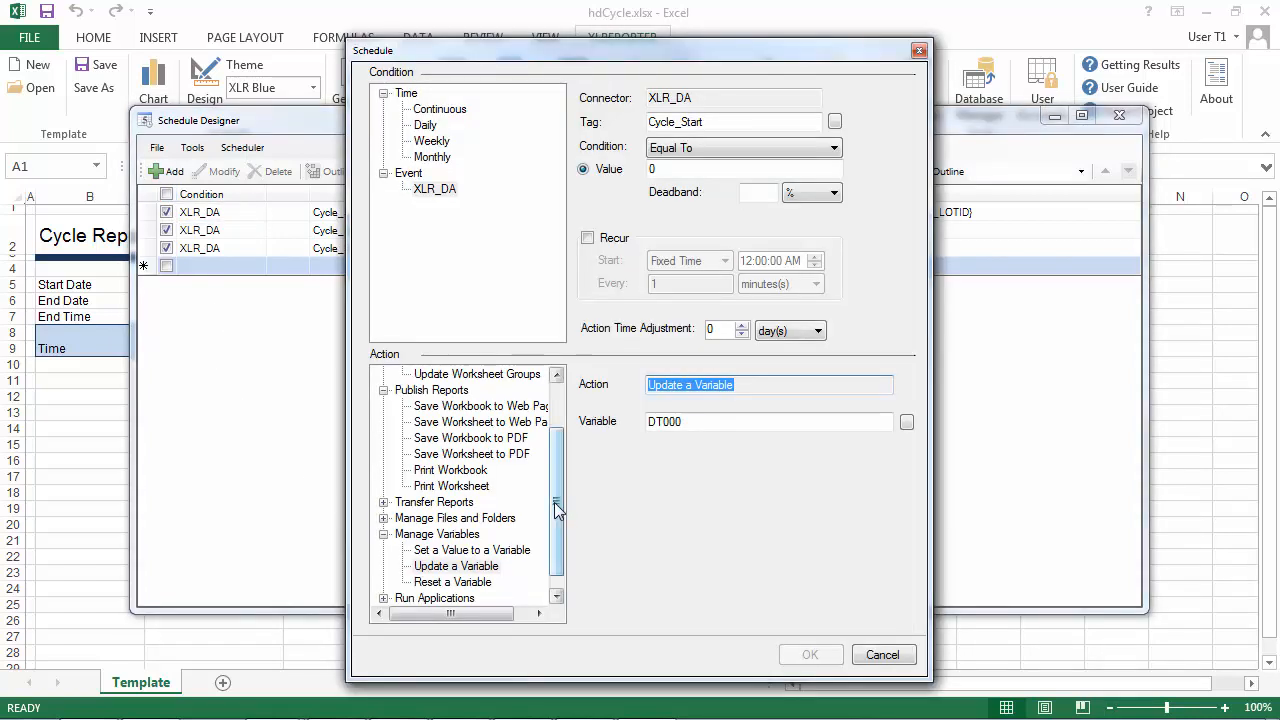
drag(554, 506, 552, 420)
click(486, 405)
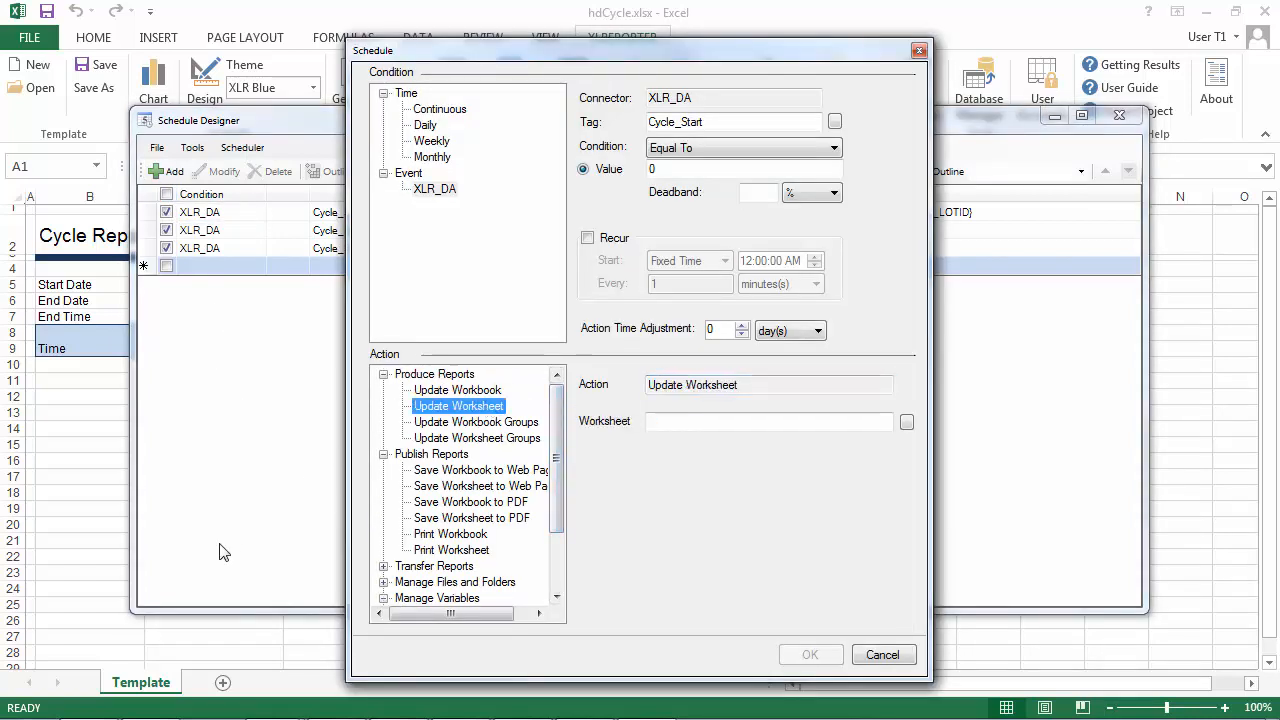
click(906, 421)
click(570, 190)
click(678, 581)
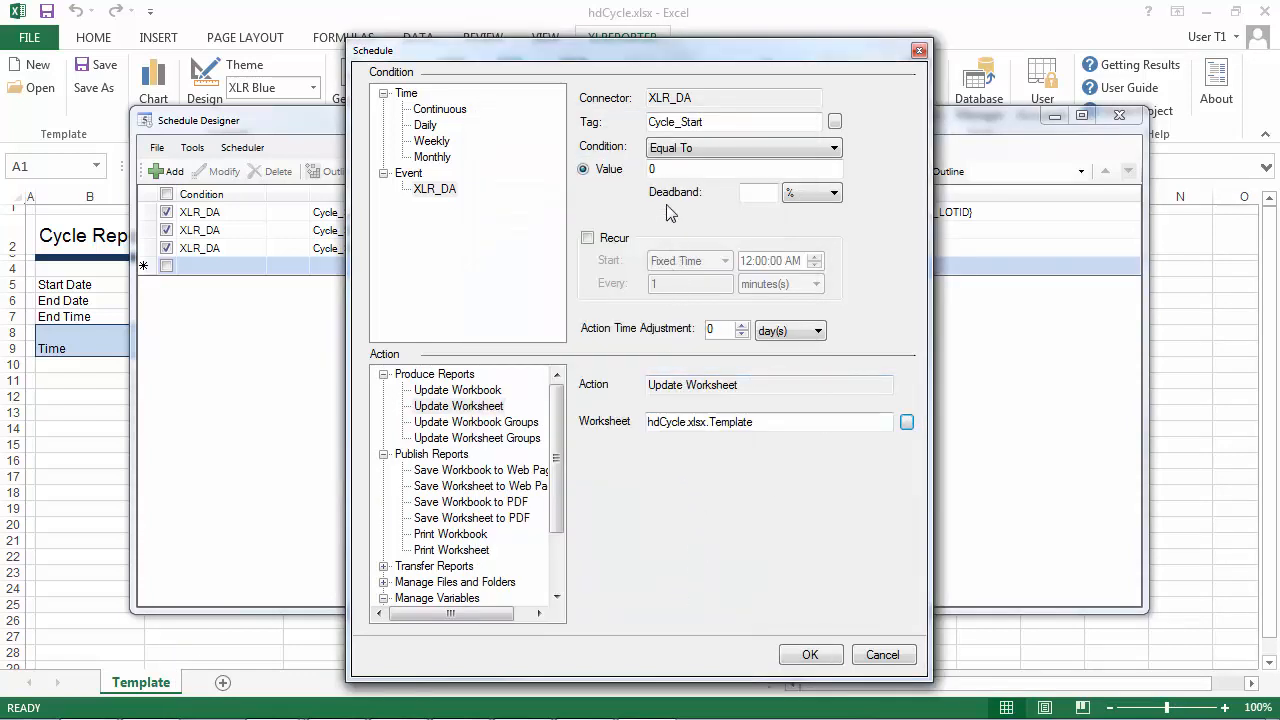
click(816, 655)
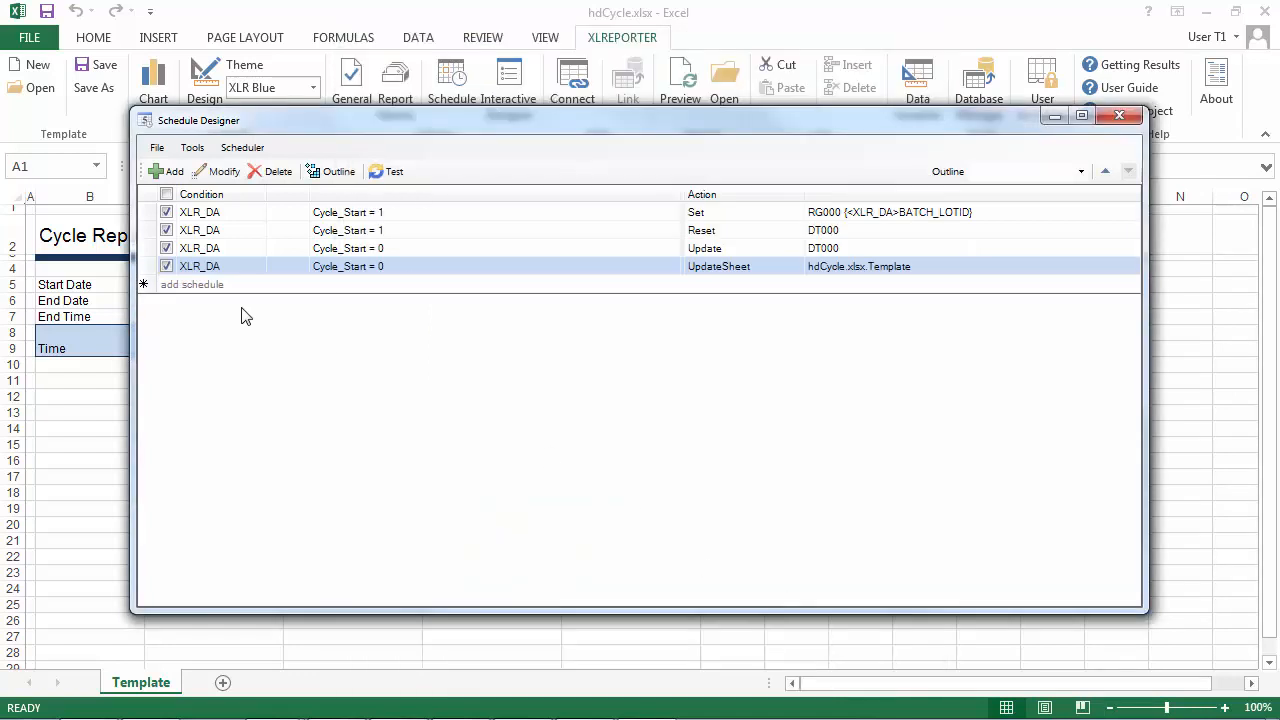
Save the schedule, then close the Schedule Designer and the hdCycle.xlsx template workbook.
click(153, 145)
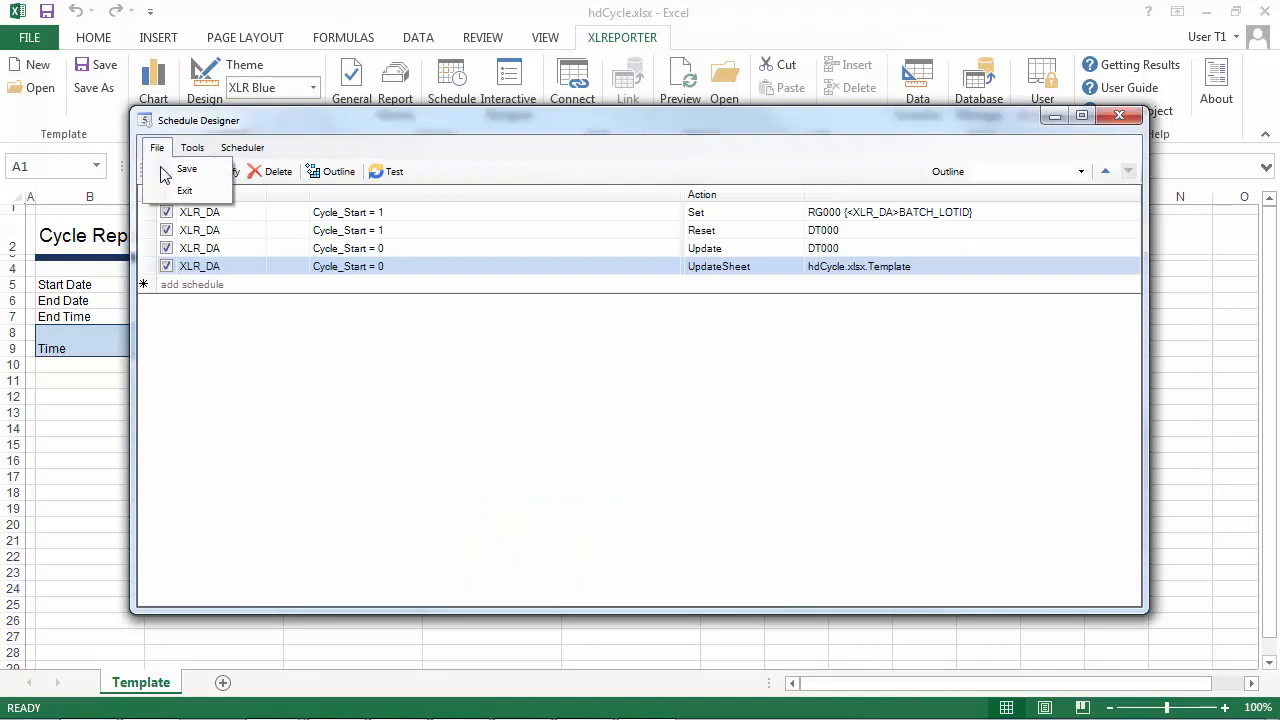
click(164, 168)
click(1119, 115)
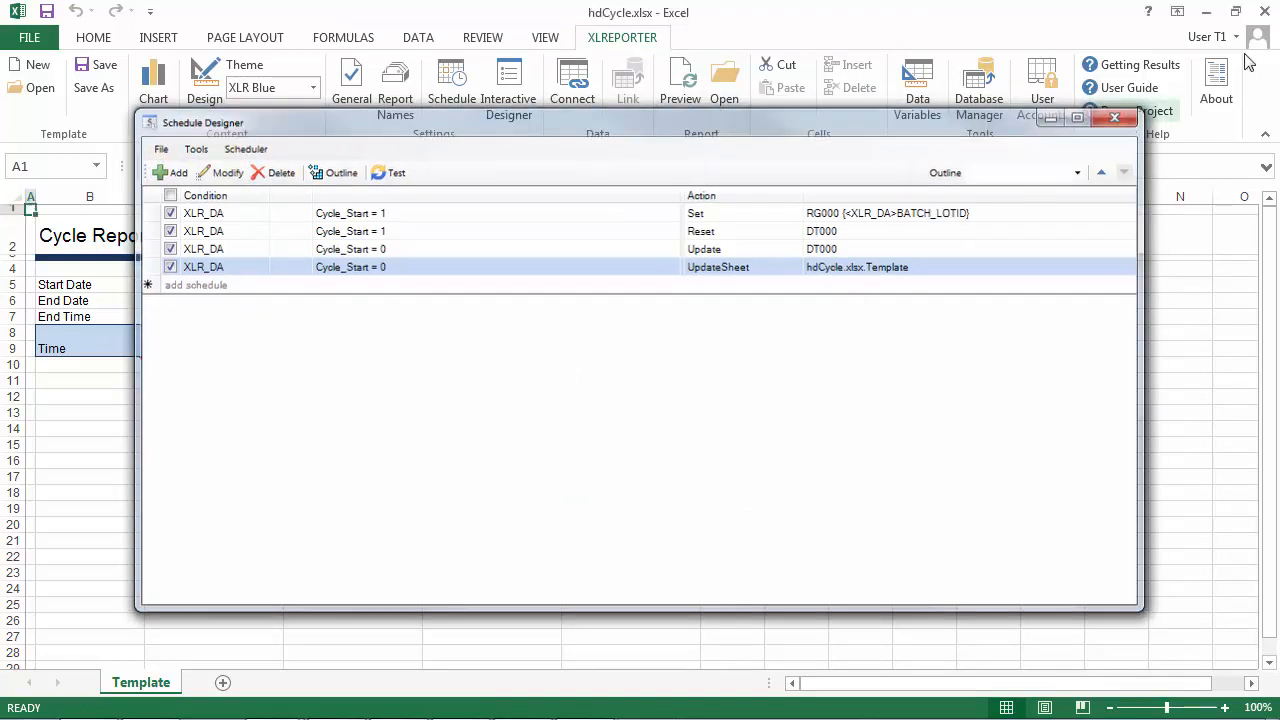
click(1266, 12)
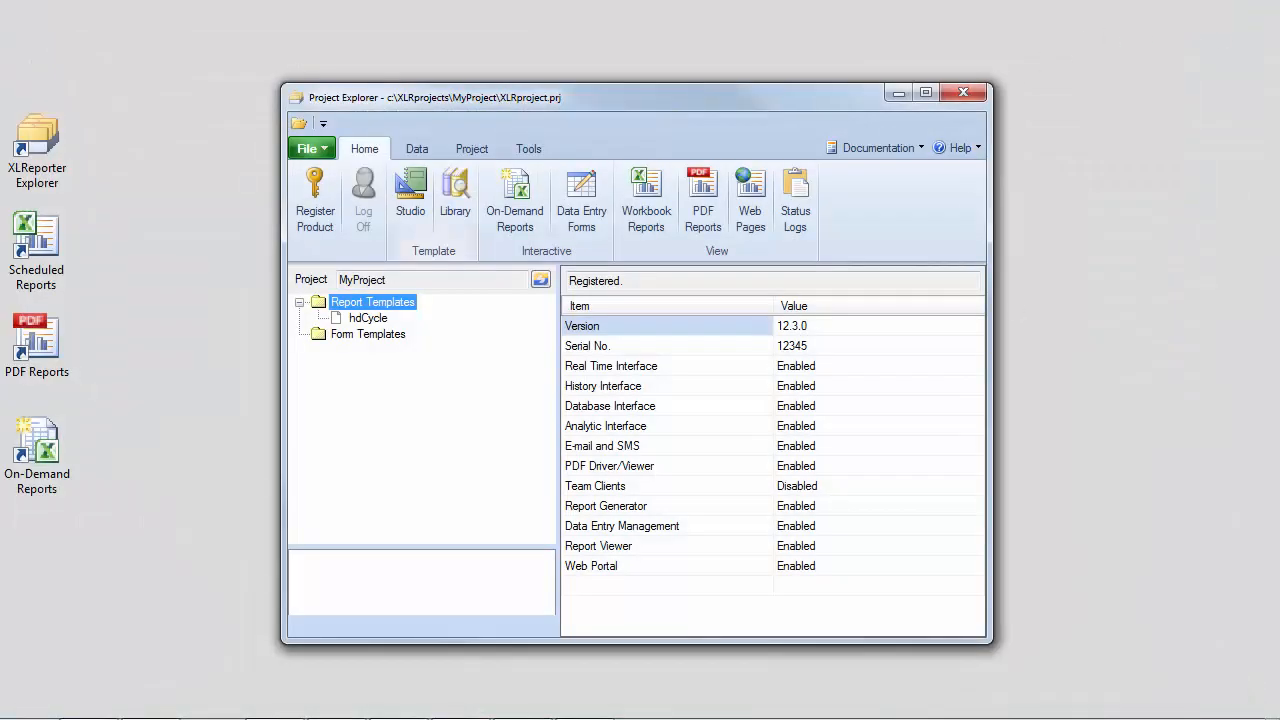